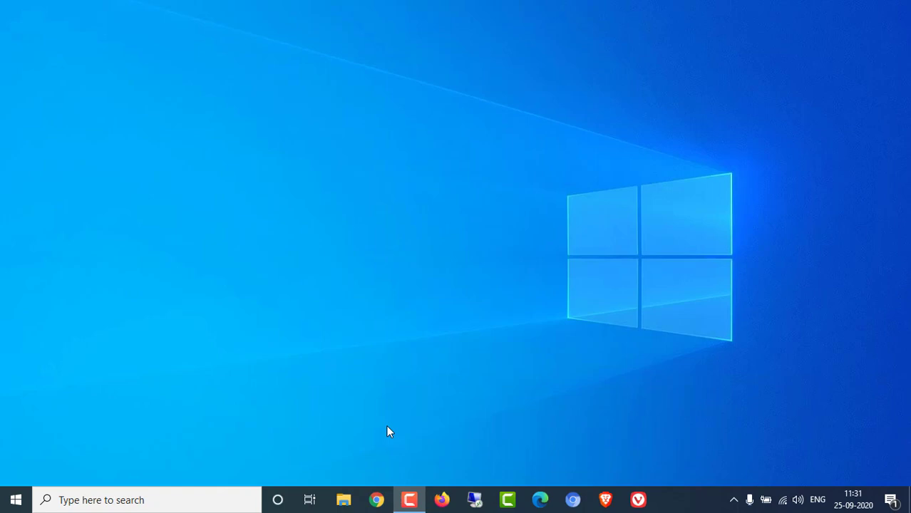
- Open the AWS Management Console in Chrome, go to the VPC service and review its dashboard resources
left_click(377, 500)
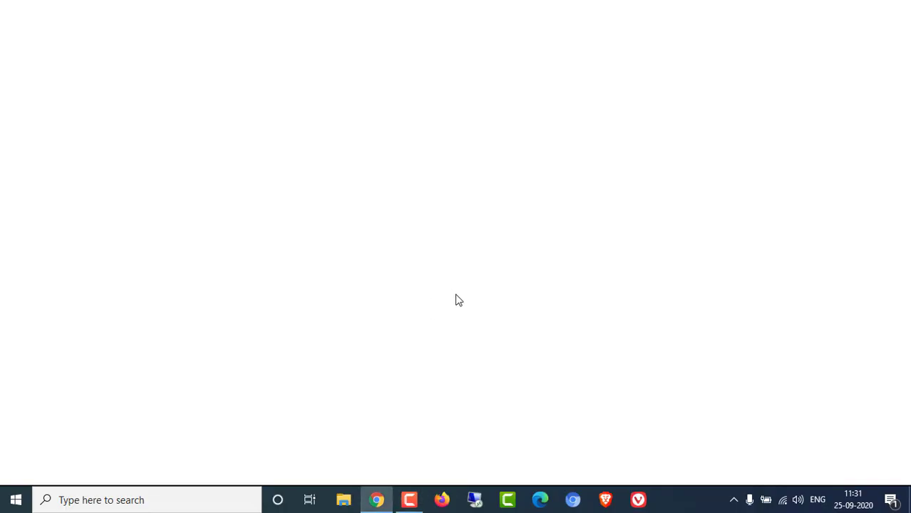
left_click(656, 57)
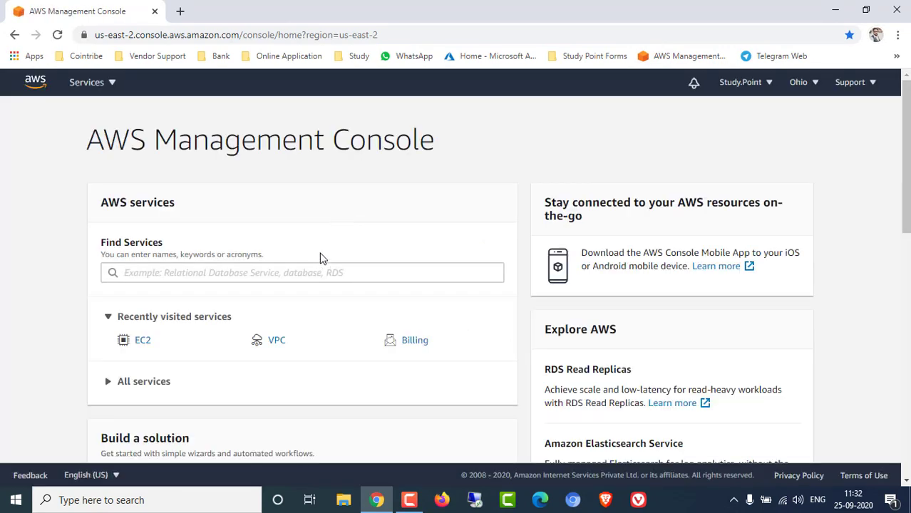
left_click(110, 84)
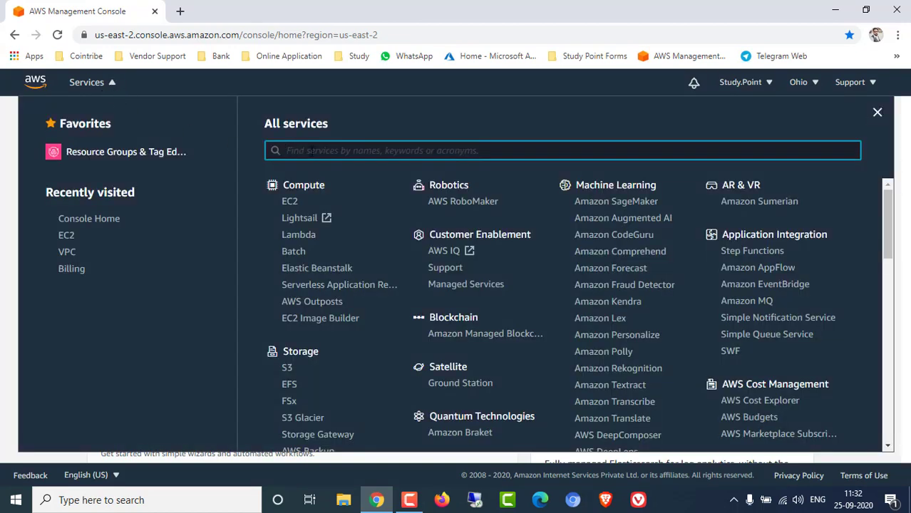
scroll(328, 261, "down", 6)
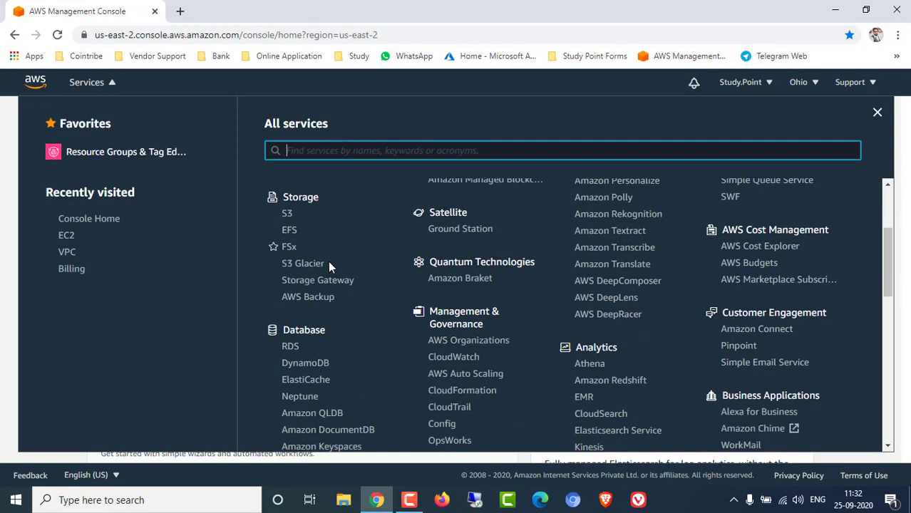
scroll(337, 270, "down", 1)
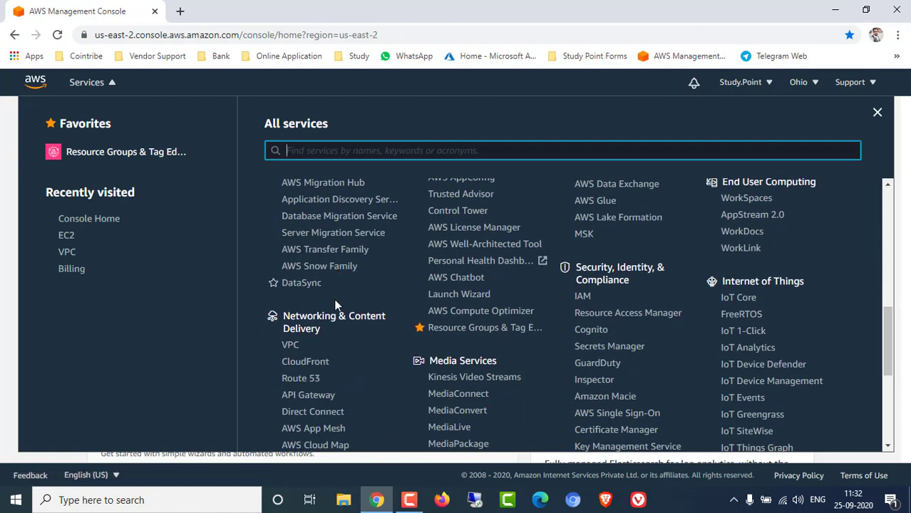
left_click(292, 347)
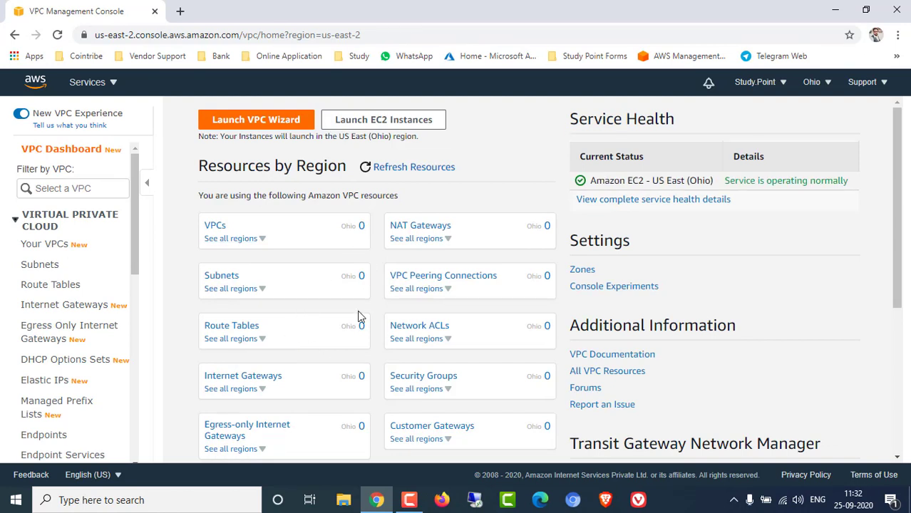
scroll(299, 309, "down", 2)
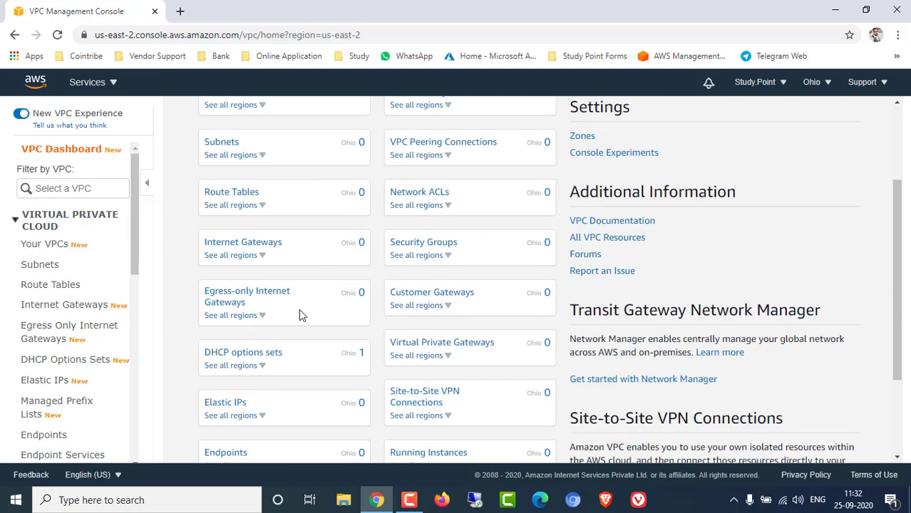
scroll(299, 308, "down", 2)
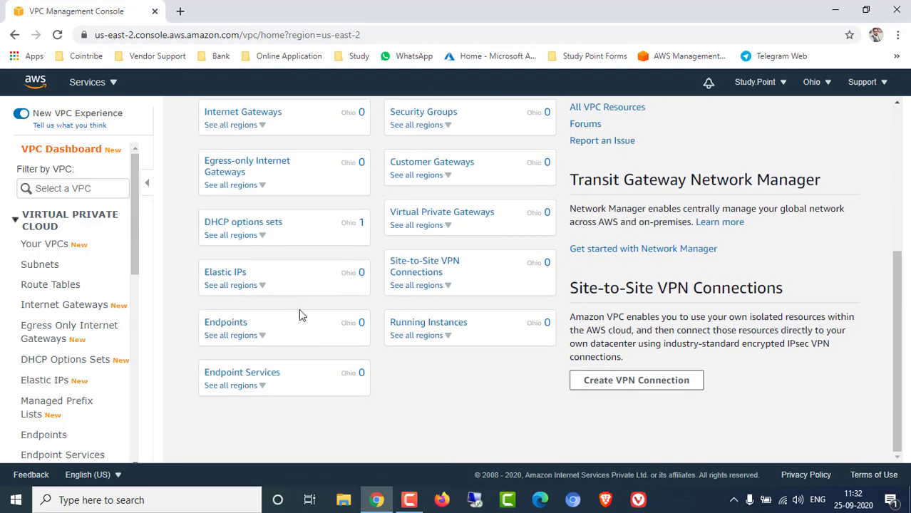
scroll(300, 314, "up", 3)
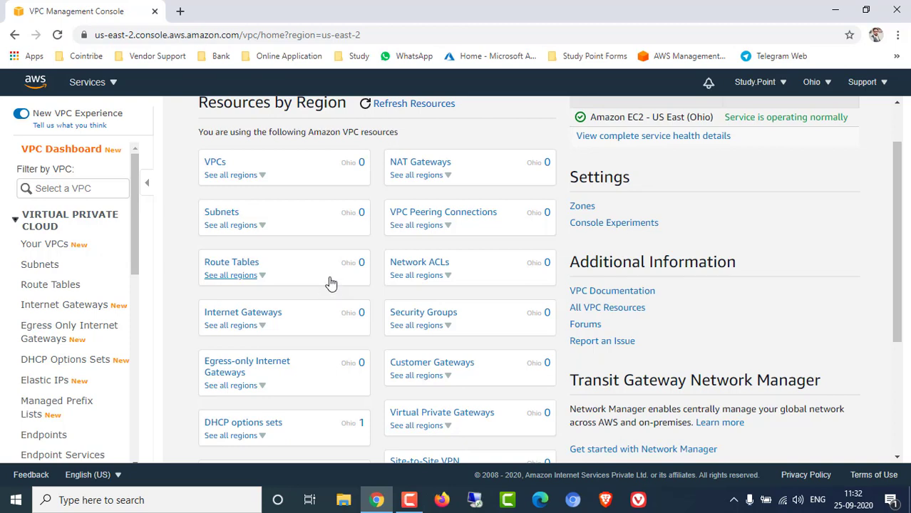
- Switch to a new Notepad document and write the first line, "1. Custom VPC"
key("super+r")
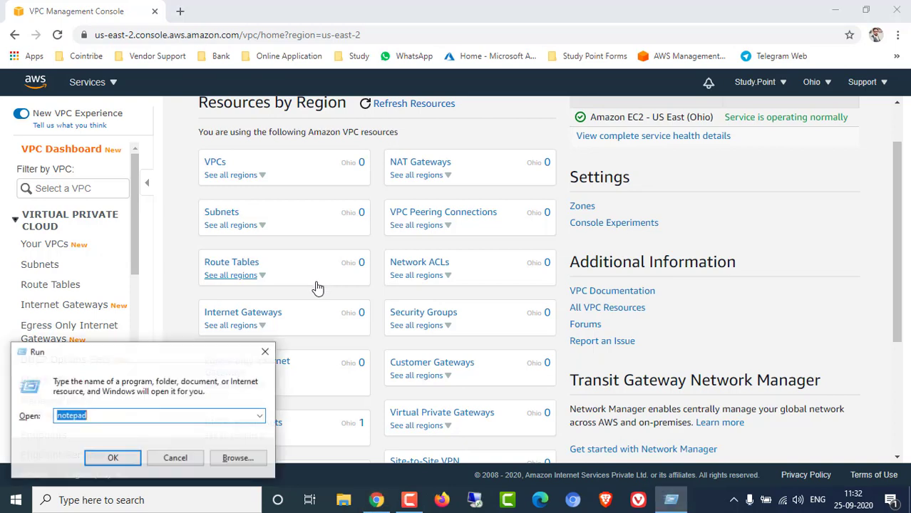
type("nop")
key("BackSpace")
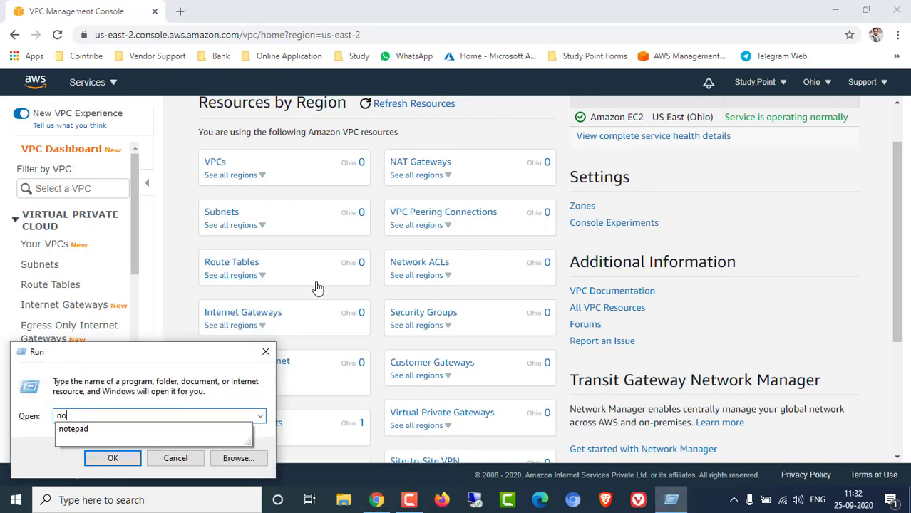
key("Down")
key("Return")
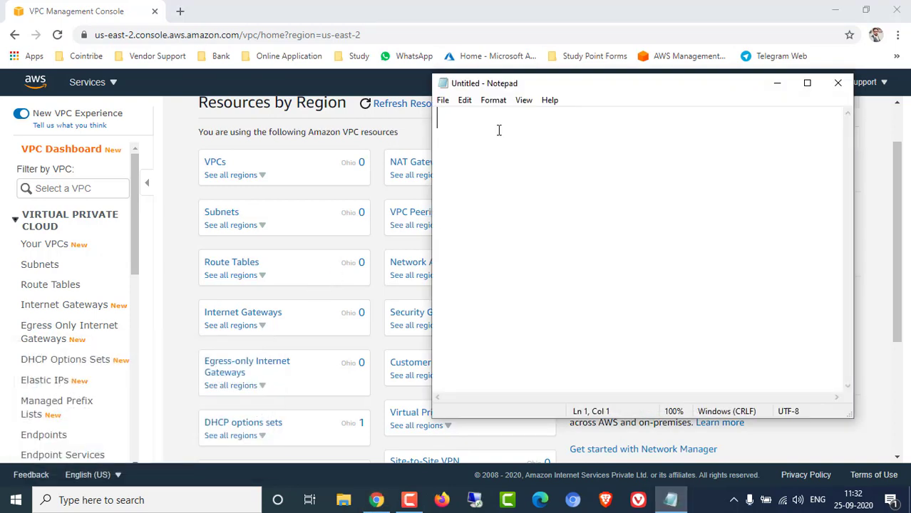
type("1. Cu")
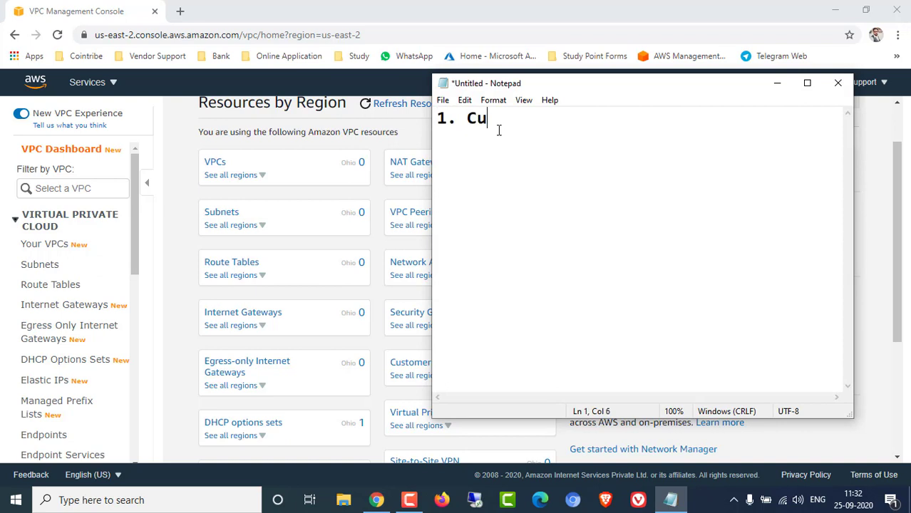
type("stom VPC")
key("Return")
- Add the second line, "2. Create Subnet", to the note
type("2. ")
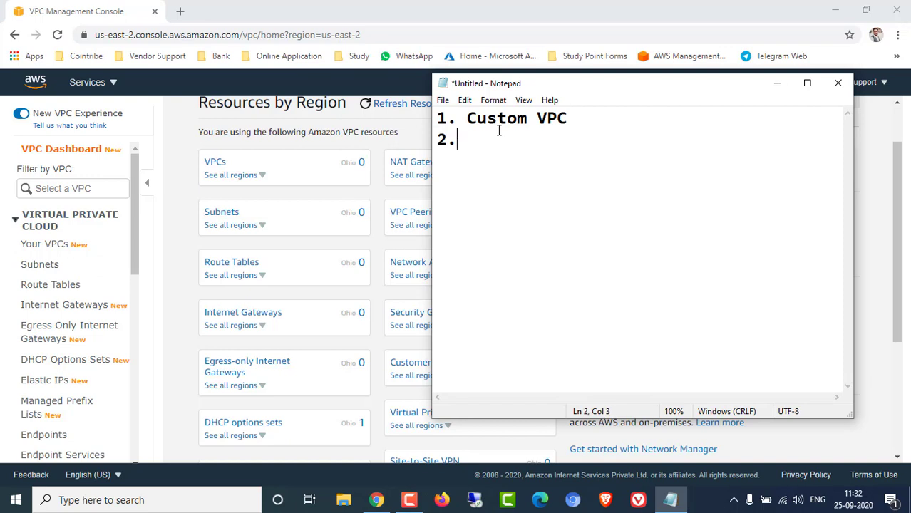
type("Subnet")
key("Left")
key("Left")
key("Left")
type("Create")
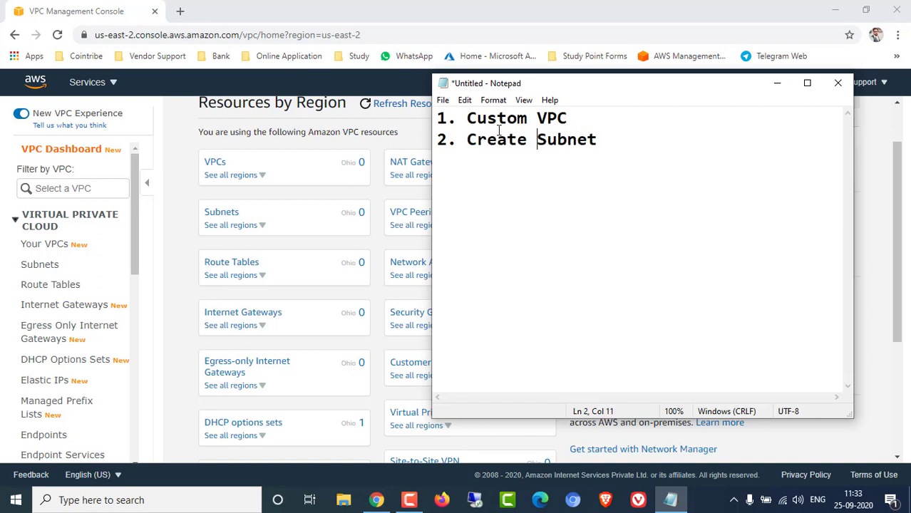
key("Right")
key("Right")
key("Right")
key("Right")
key("Right")
key("Right")
- Add the third line, "3. Internet Gateway", to the note
type("3. Inter")
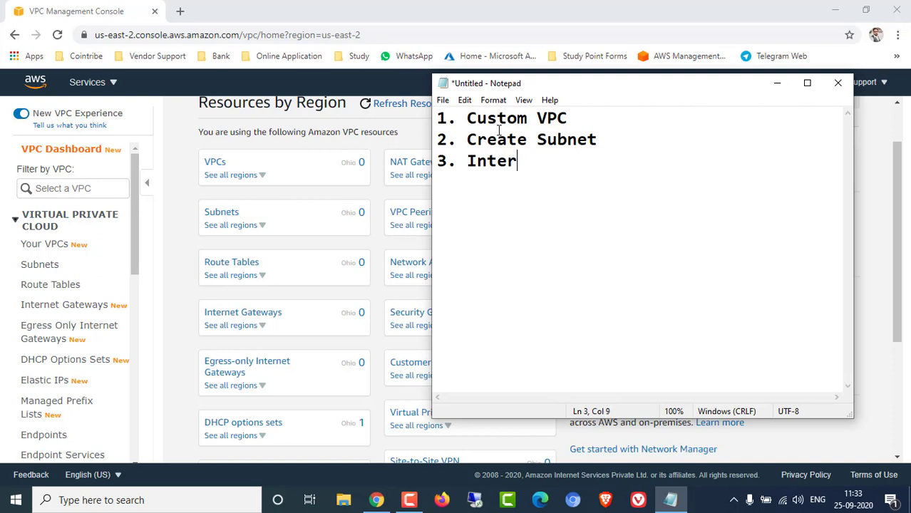
type("net Gatew")
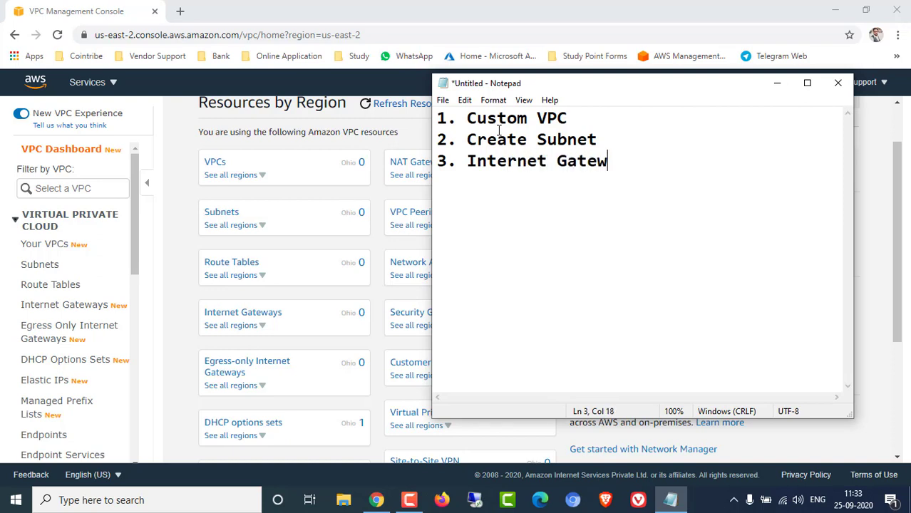
type("ay")
key("Return")
- Add a fourth line to the note reading "4 Route table associate with Internet gatway and Subnet"
type("4 Rout")
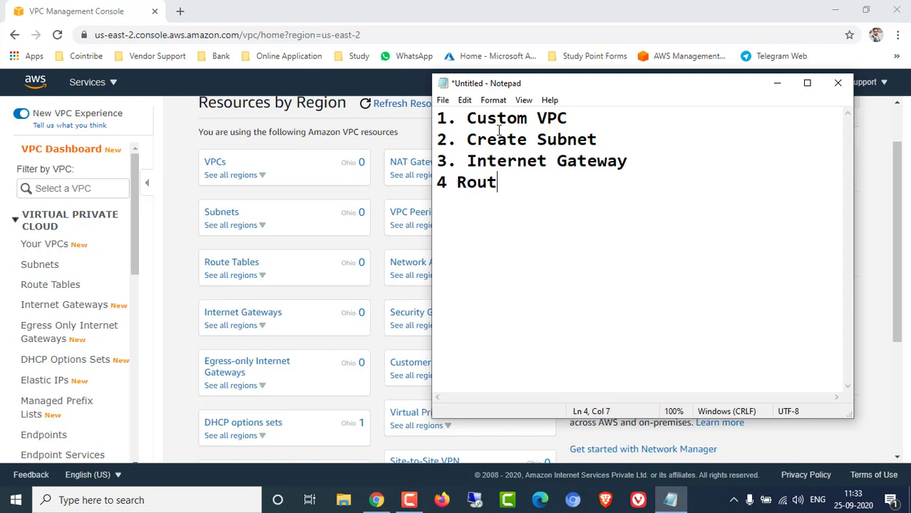
type("et")
key("BackSpace")
type("table ")
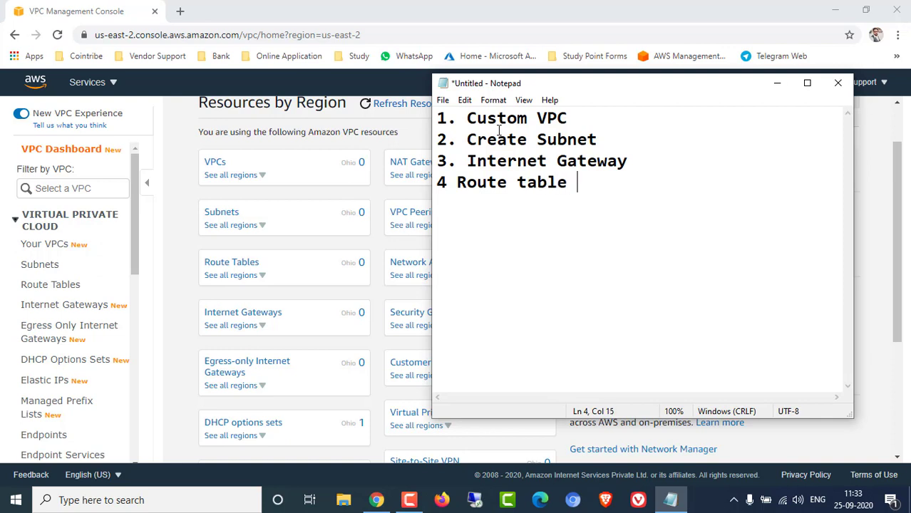
type("associate ")
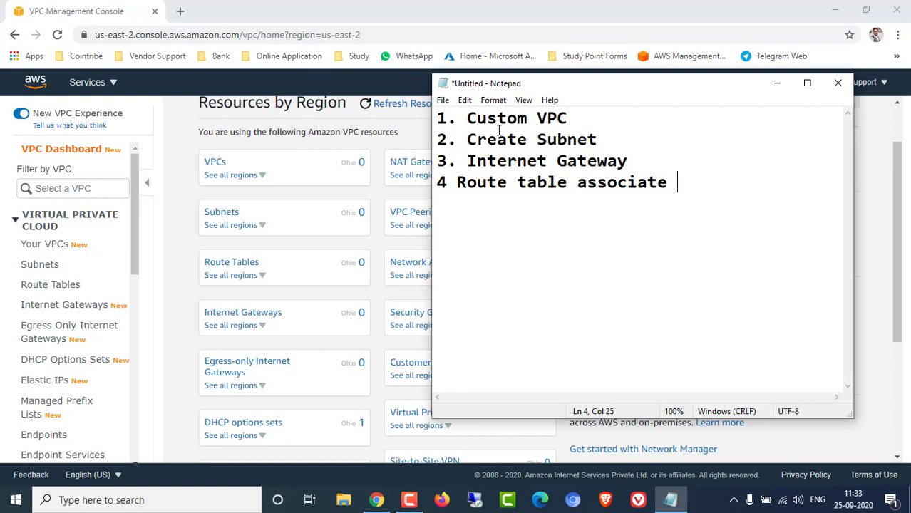
type("with Inte")
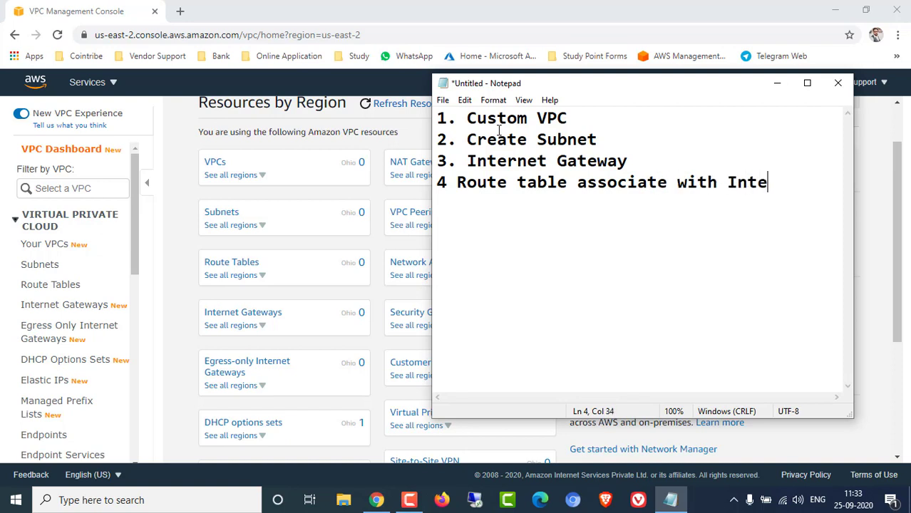
type("rnet")
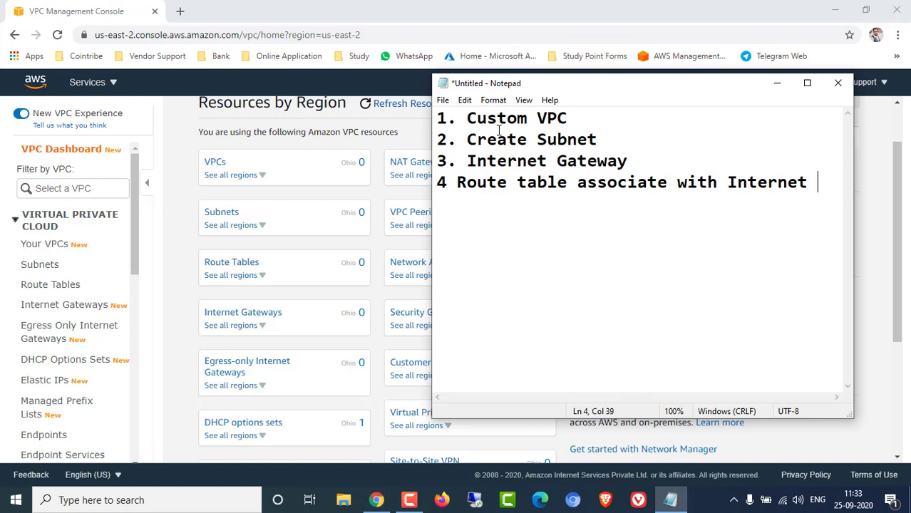
type(" gate")
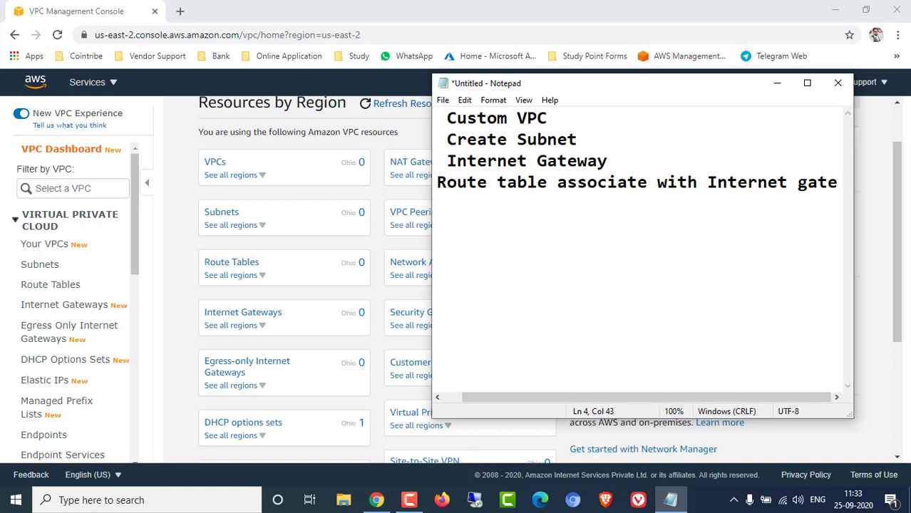
key("BackSpace")
type("way and ")
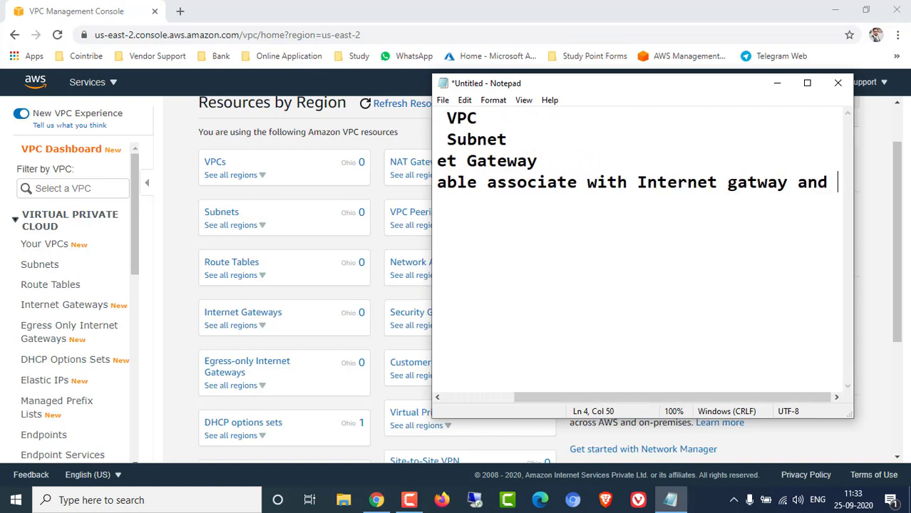
type("Subnet")
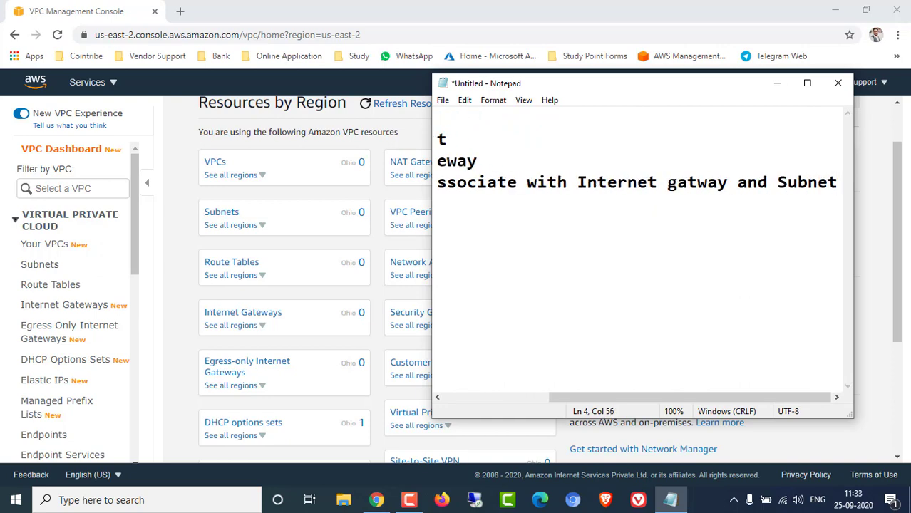
- Maximize the note and insert a period after the number 4 in the last line
left_click(808, 84)
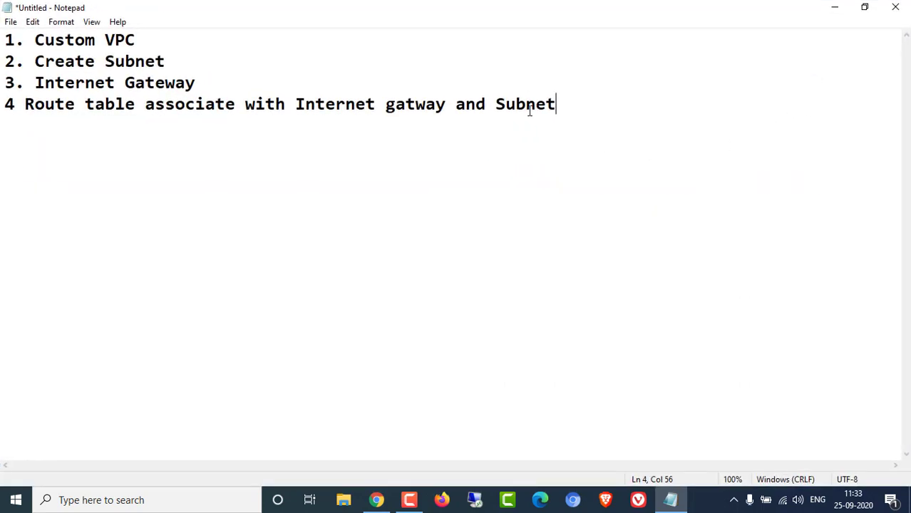
left_click(23, 105)
type(".")
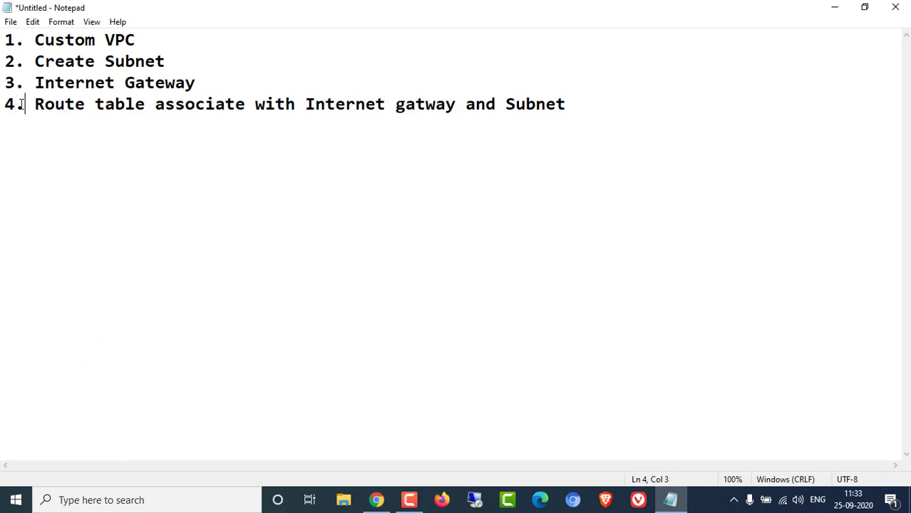
- Return to the VPC console in Chrome and open the form for creating a VPC from the list of your VPCs
left_click(833, 8)
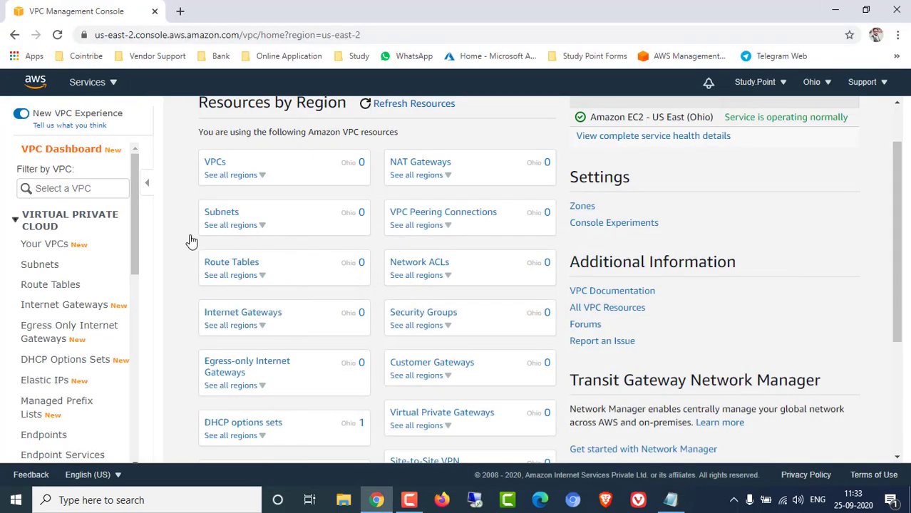
left_click(63, 246)
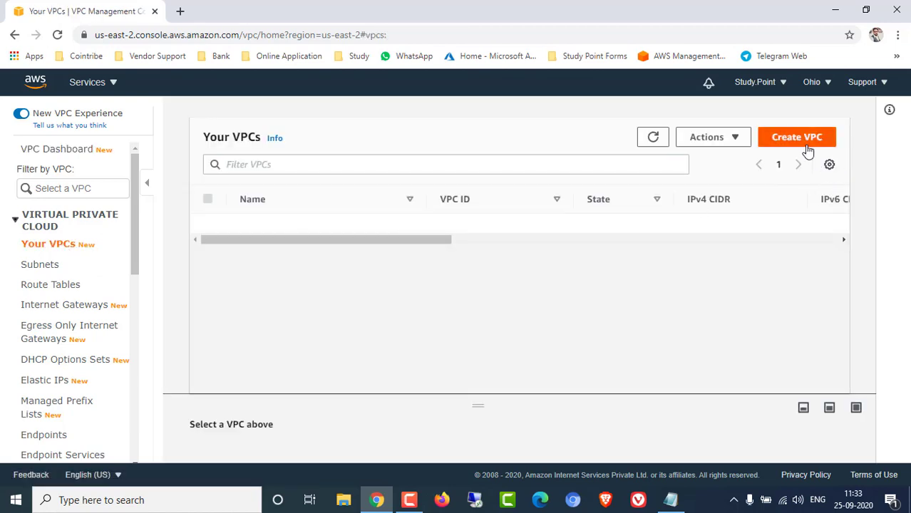
left_click(807, 146)
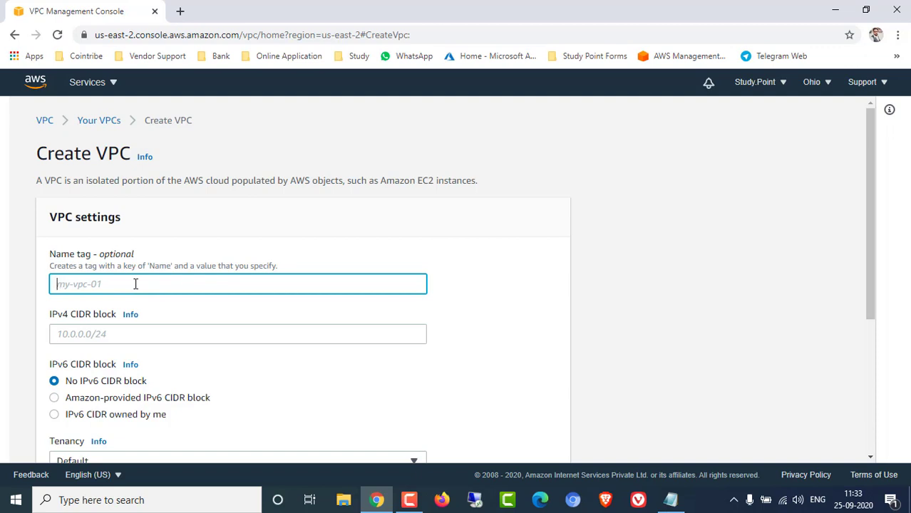
- Create the VPC with the name tag my-vpc and the IPv4 CIDR block 10.0.0.0/16
type("my-vpc")
scroll(135, 283, "down", 2)
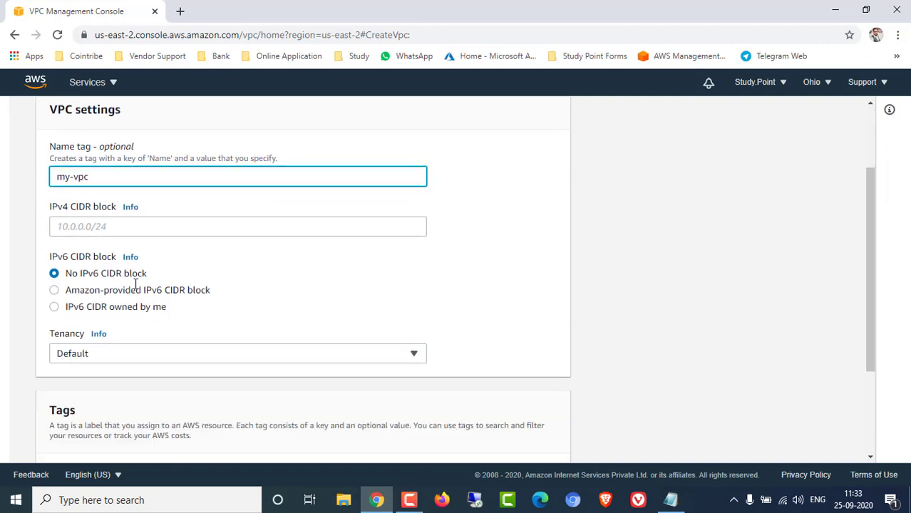
left_click(111, 200)
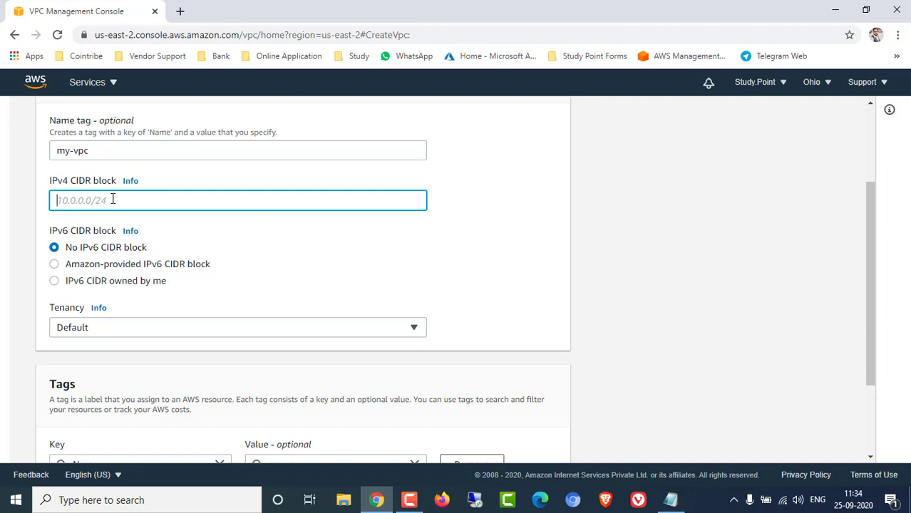
type("10.0.0.0/16")
left_click_drag(113, 200, 30, 200)
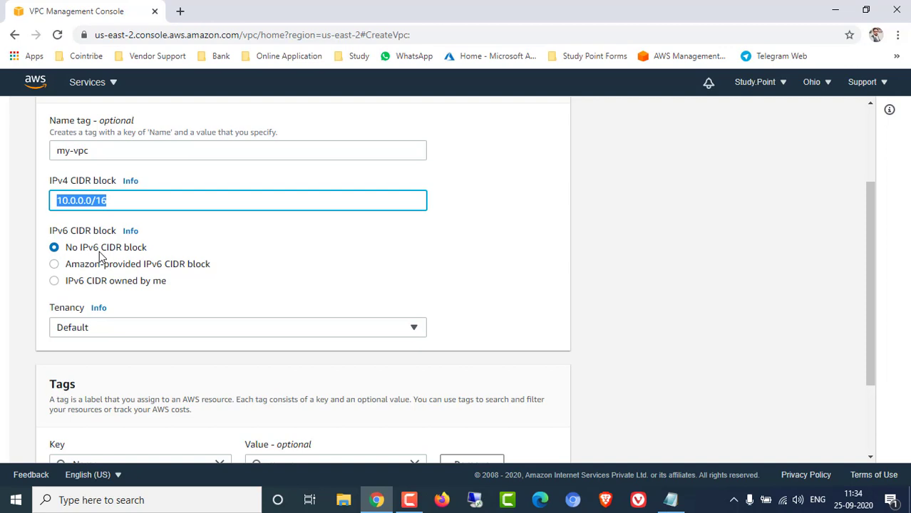
scroll(266, 256, "down", 2)
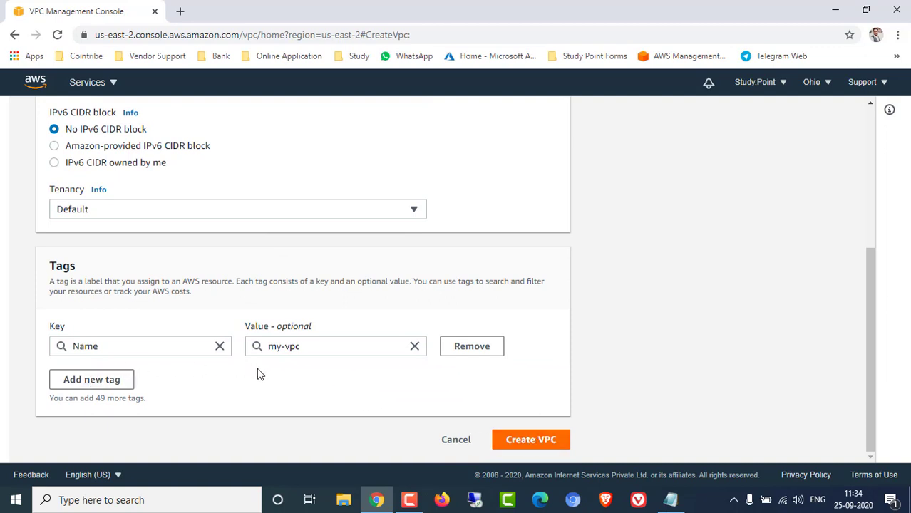
left_click(520, 446)
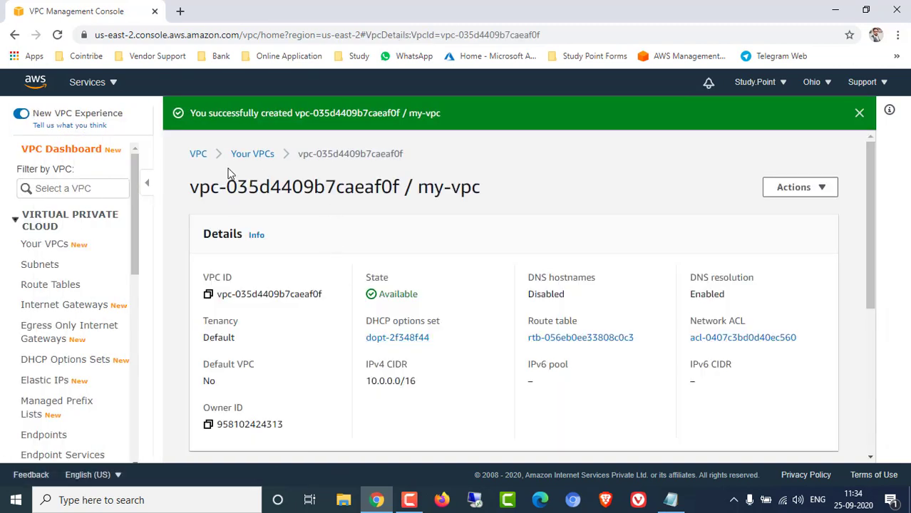
- Review the details of the new my-vpc VPC, including its IPv4 CIDR, associated CIDRs, flow logs and tags
scroll(325, 224, "down", 1)
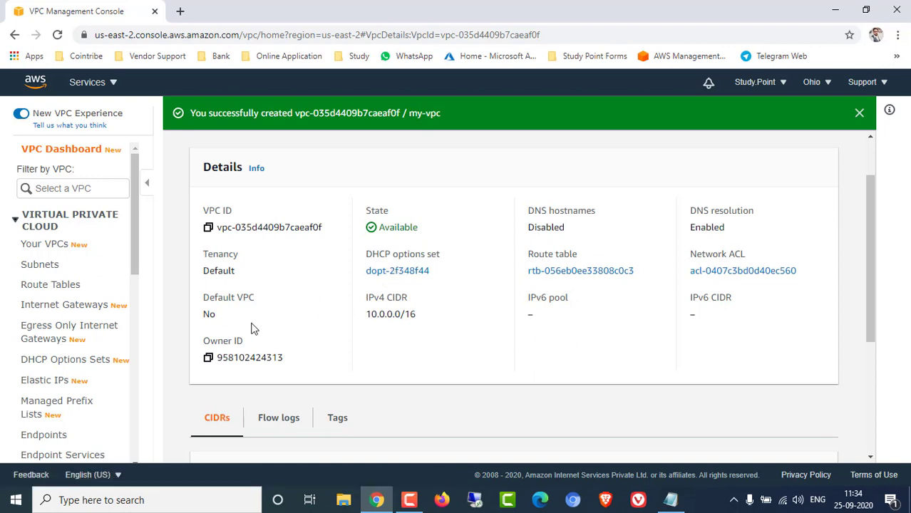
left_click_drag(369, 297, 413, 312)
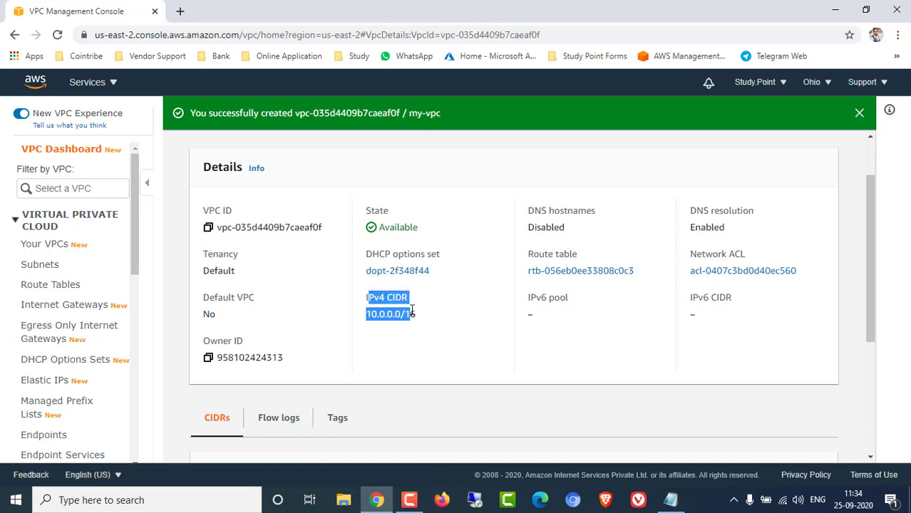
left_click(431, 344)
scroll(371, 358, "down", 2)
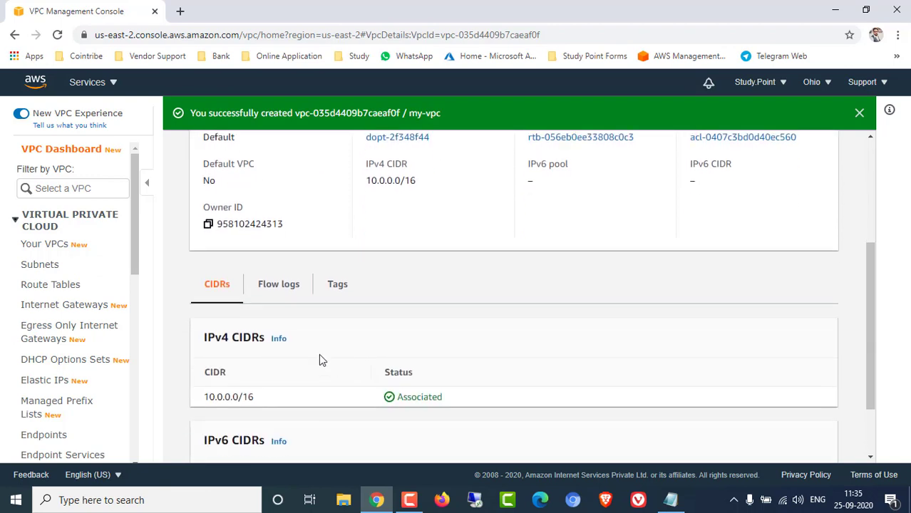
left_click(285, 287)
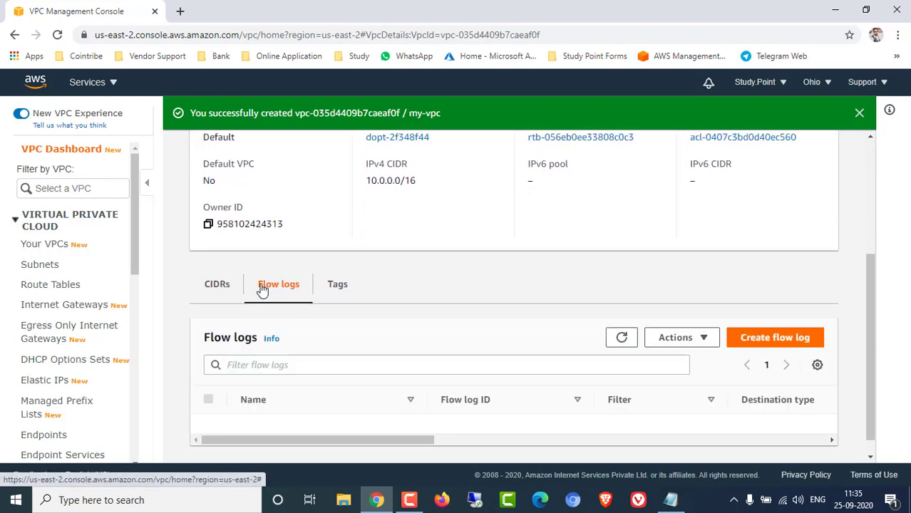
left_click(217, 284)
scroll(346, 317, "down", 1)
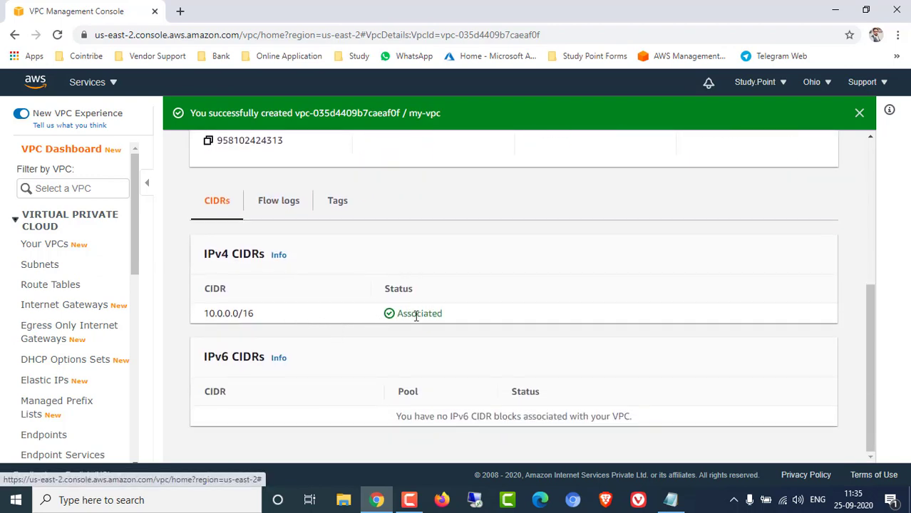
left_click(286, 205)
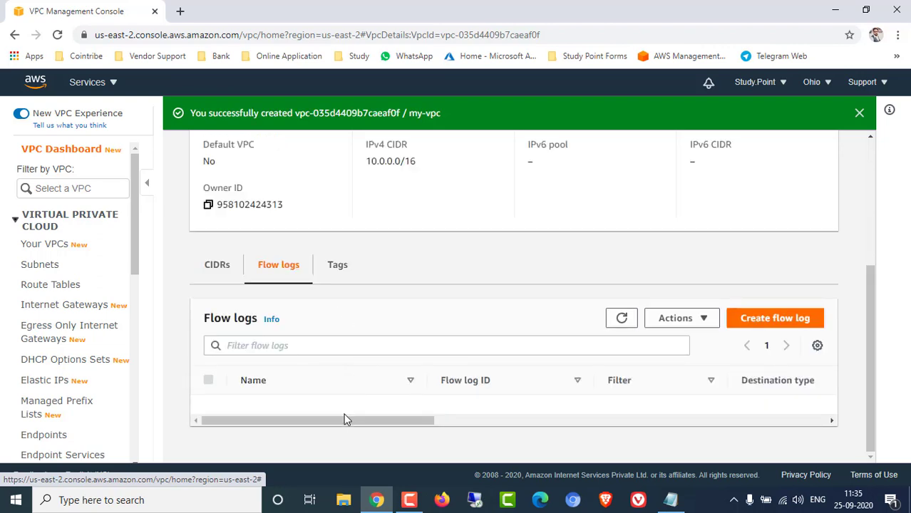
left_click_drag(348, 420, 315, 430)
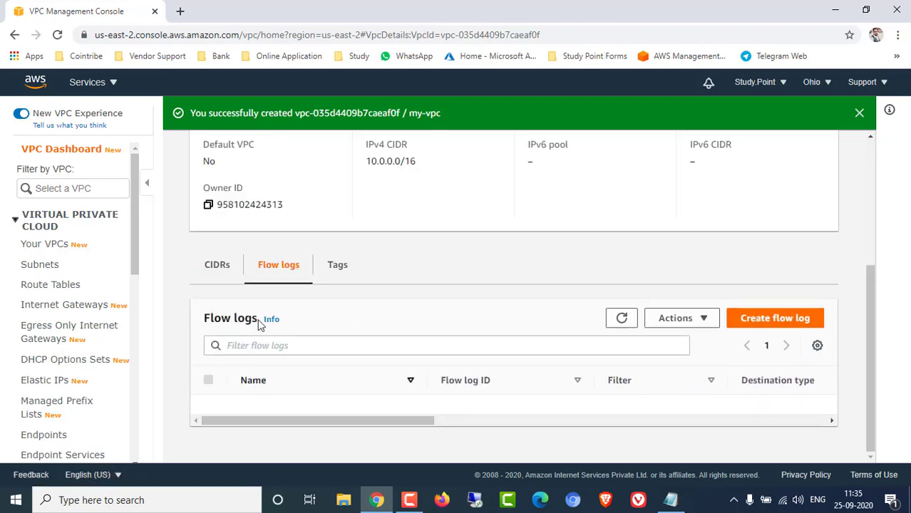
left_click(339, 270)
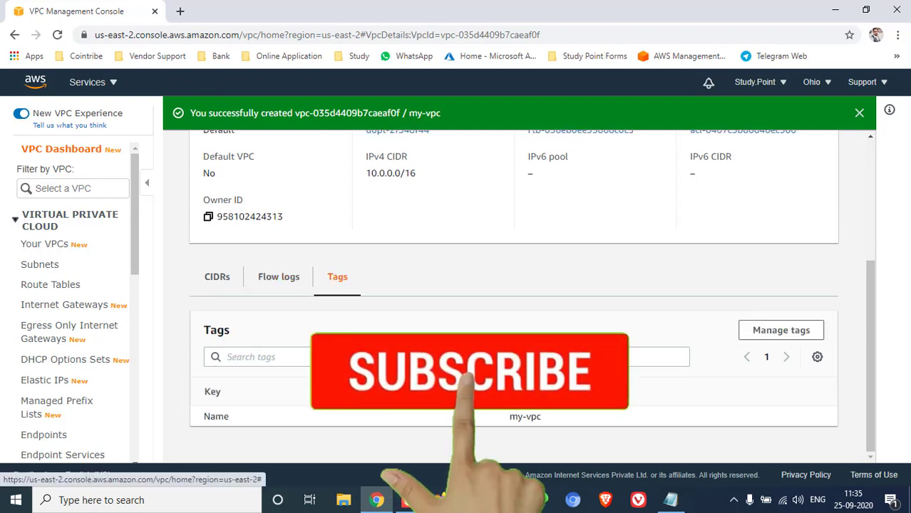
scroll(371, 333, "up", 4)
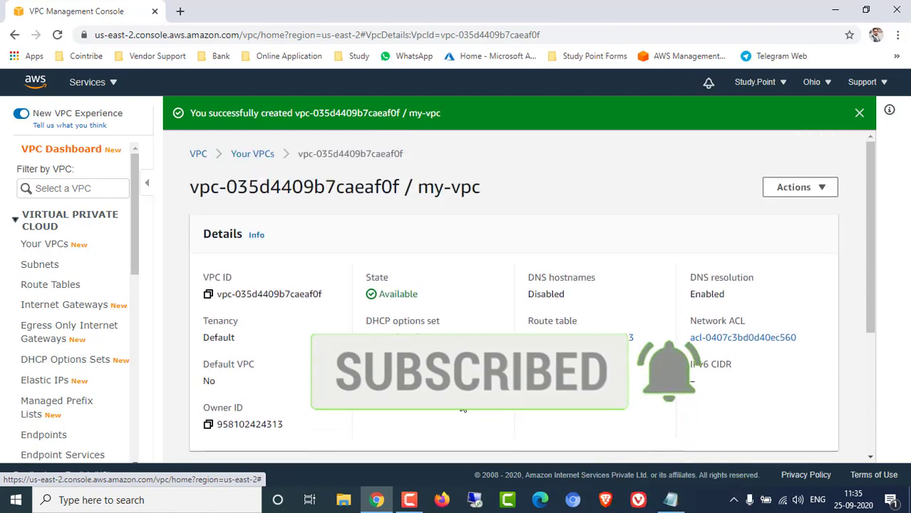
- Start creating a subnet with the name tag subnet-my-VPC and assign it to the my-vpc VPC
left_click(42, 267)
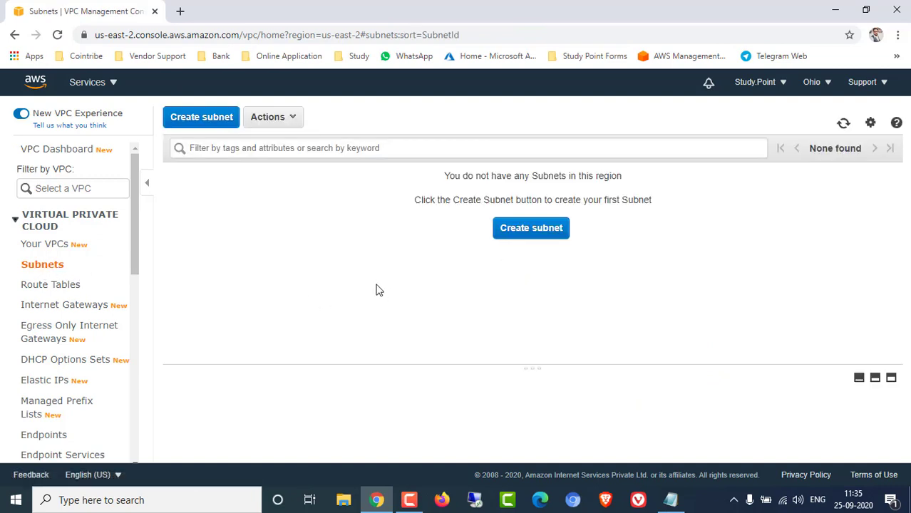
left_click(529, 231)
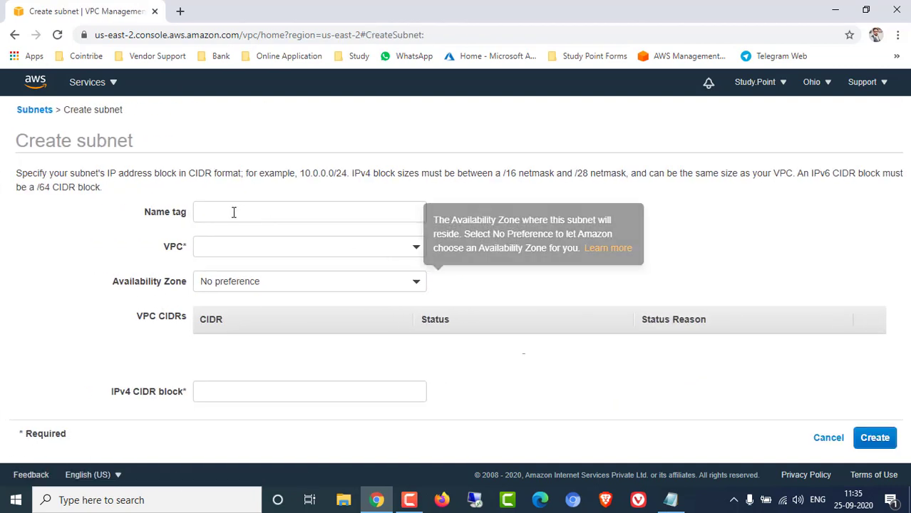
left_click(209, 215)
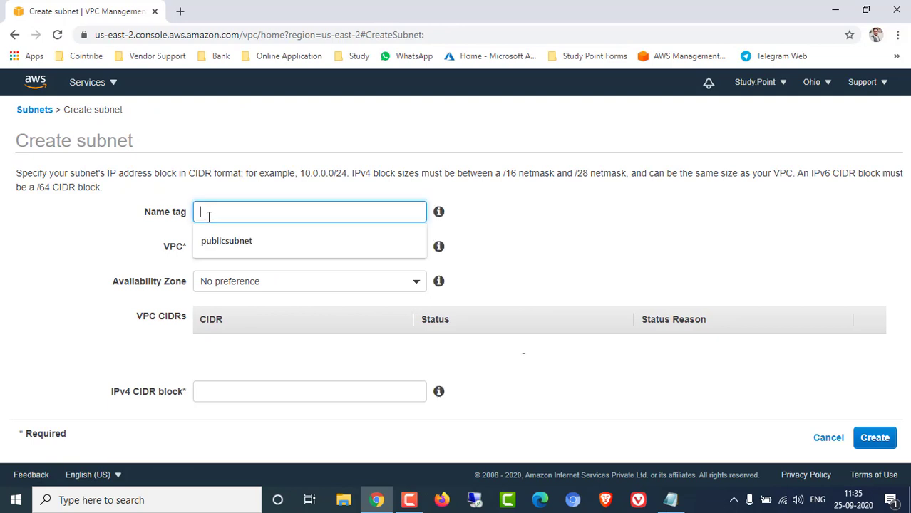
type("d")
key("BackSpace")
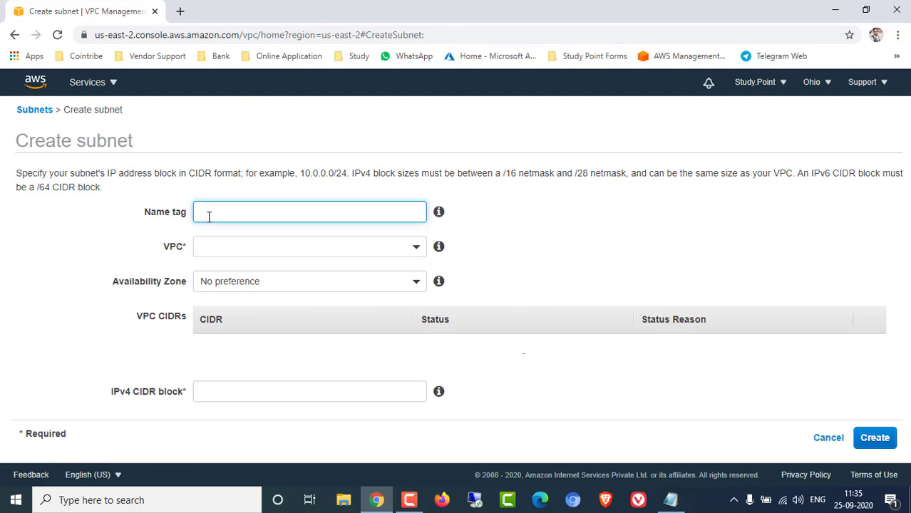
type("subnet")
type("-VPC")
left_click(235, 212)
type("my-")
left_click(223, 246)
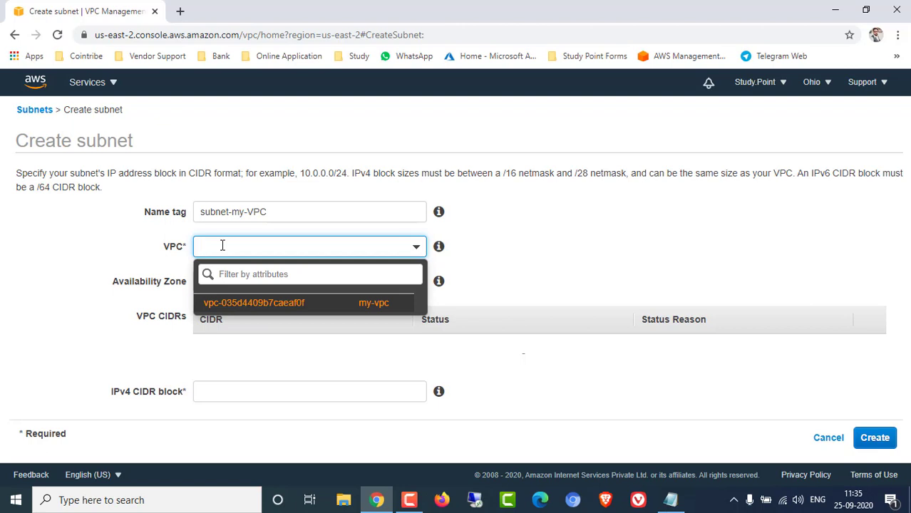
left_click(284, 307)
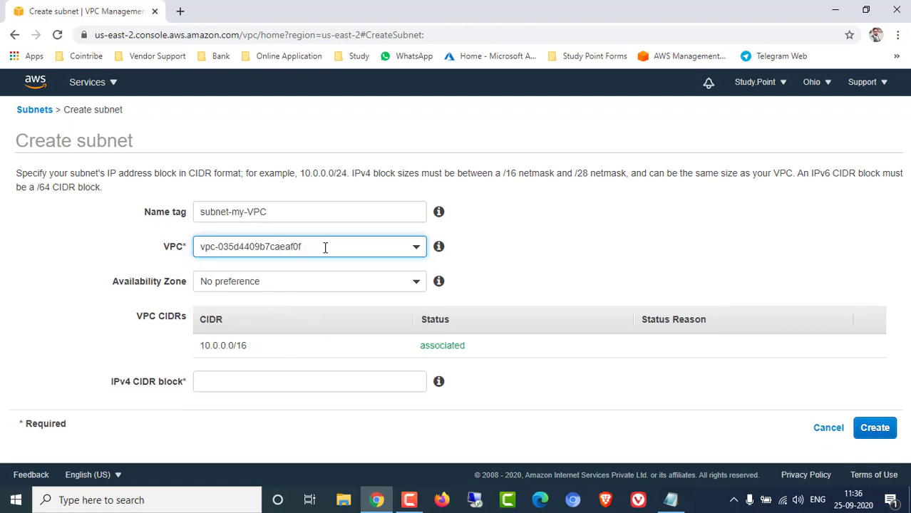
- Set the subnet's IPv4 CIDR block to 10.0.1.0/24, create the subnet and return to the subnet list
left_click_drag(200, 346, 253, 349)
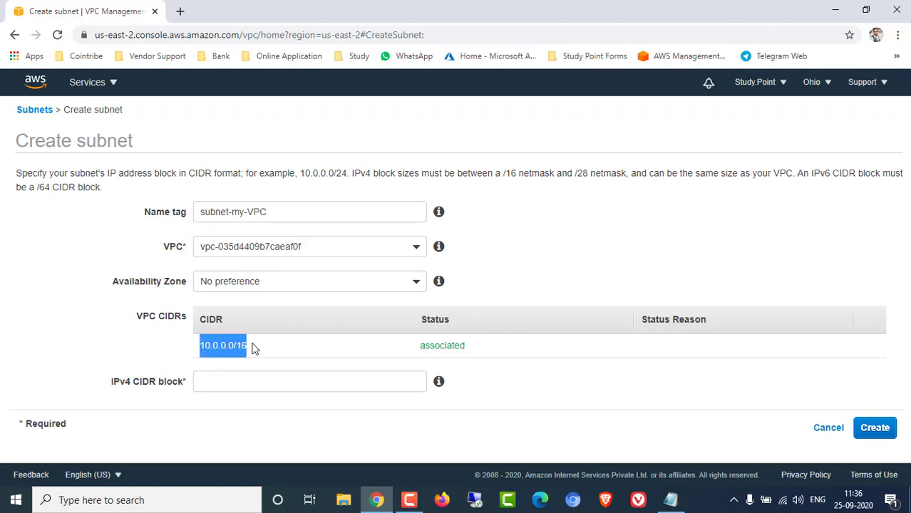
left_click(284, 350)
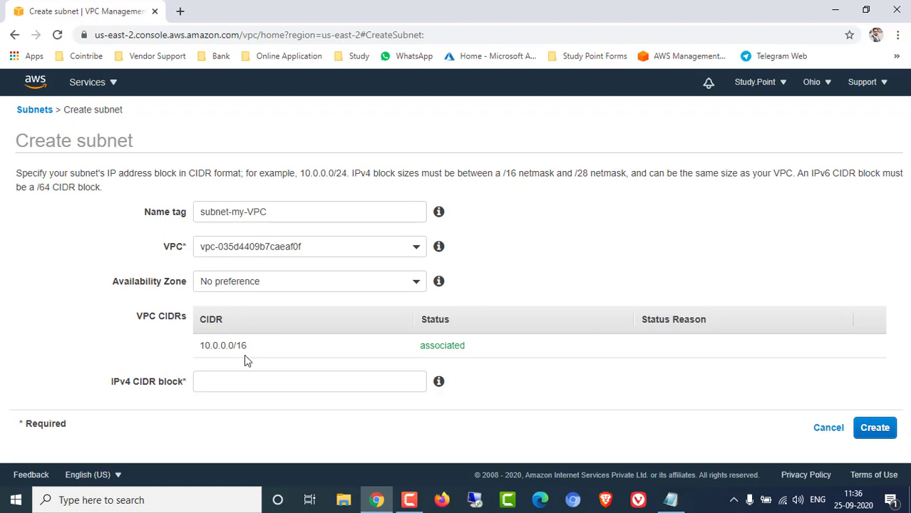
left_click(234, 380)
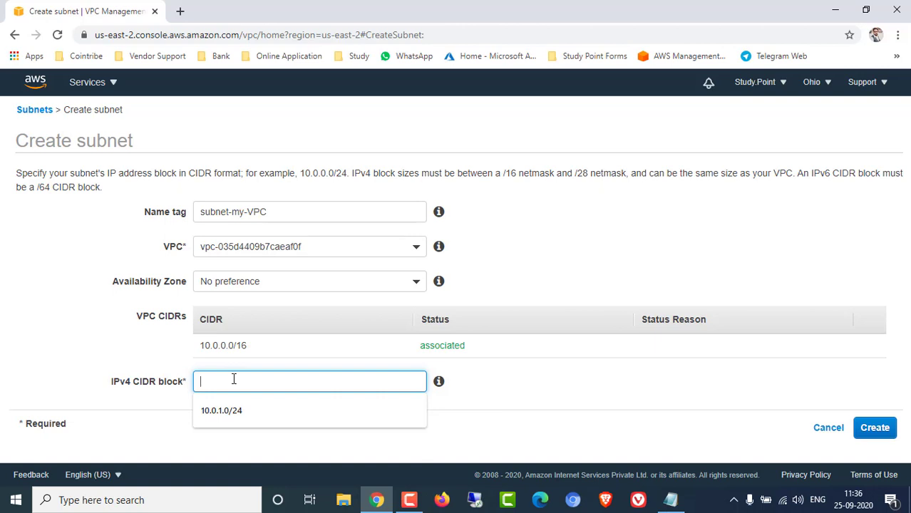
left_click(224, 418)
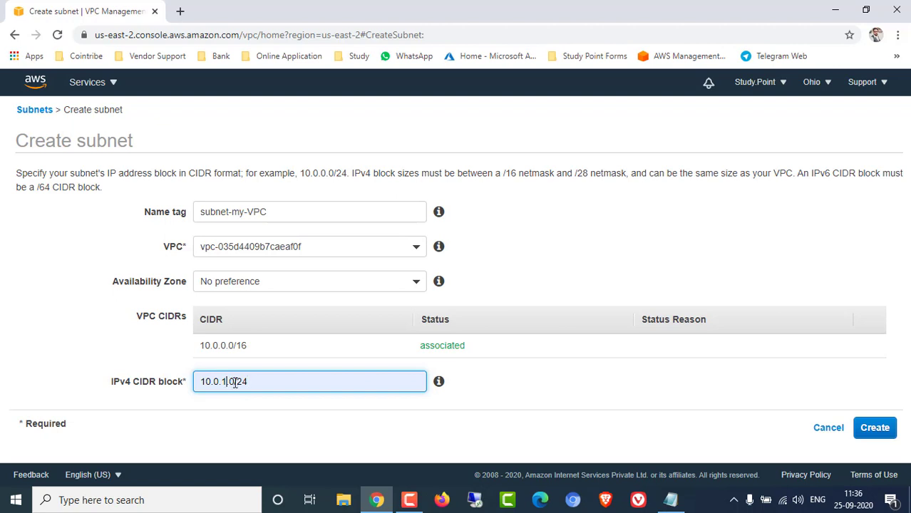
left_click_drag(250, 380, 197, 382)
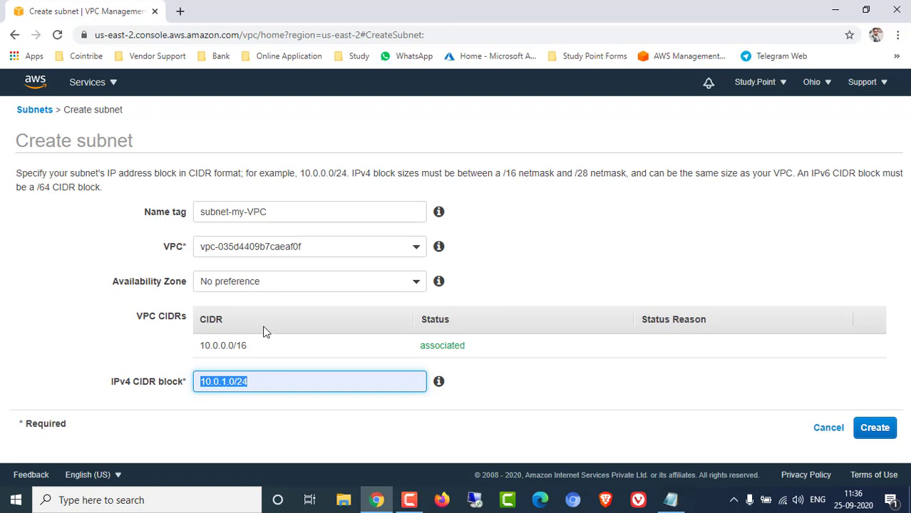
left_click(271, 383)
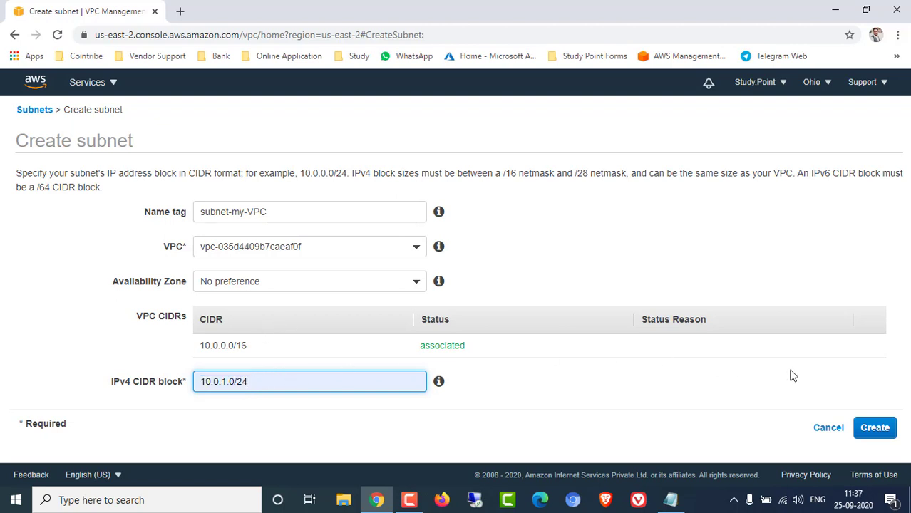
left_click(876, 428)
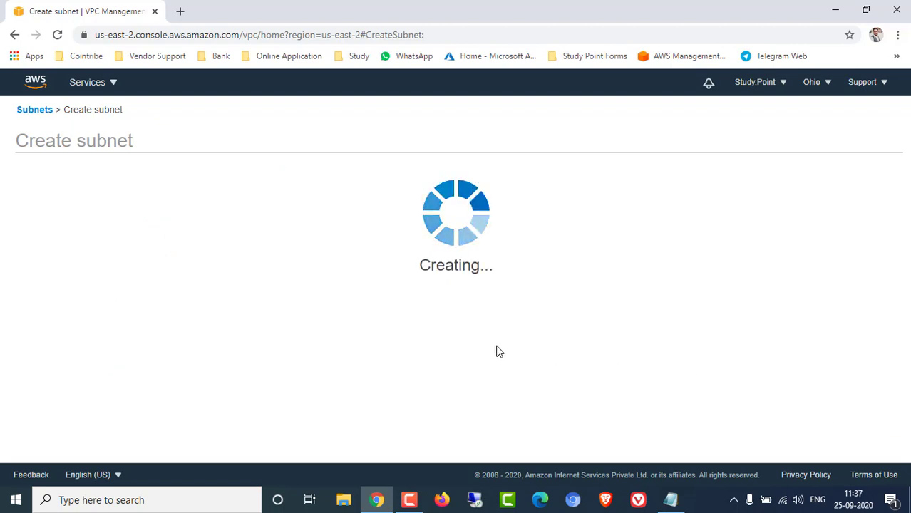
left_click(623, 261)
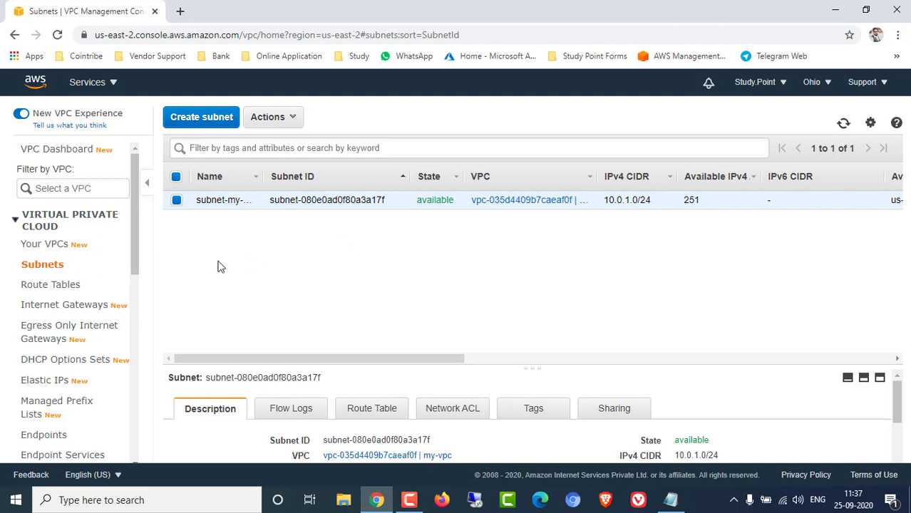
- Create an internet gateway with the name tag myvpc_IG
left_click(77, 307)
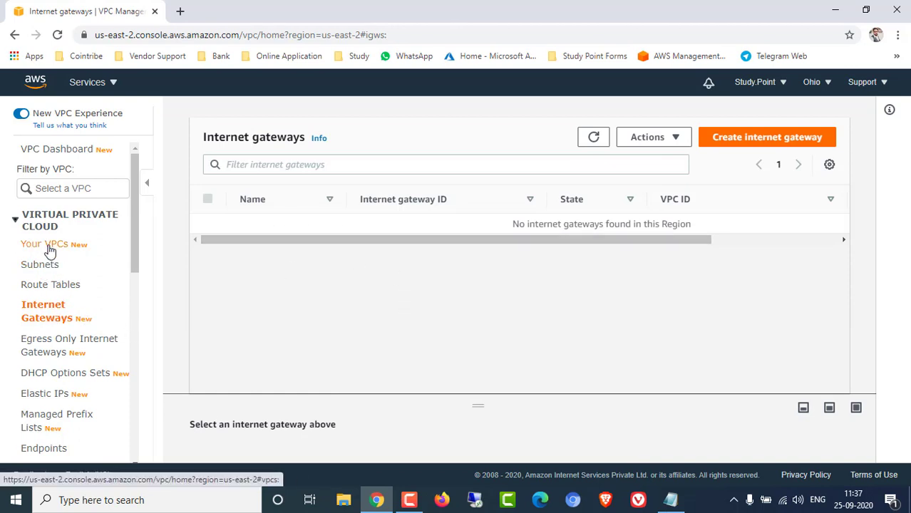
left_click(57, 285)
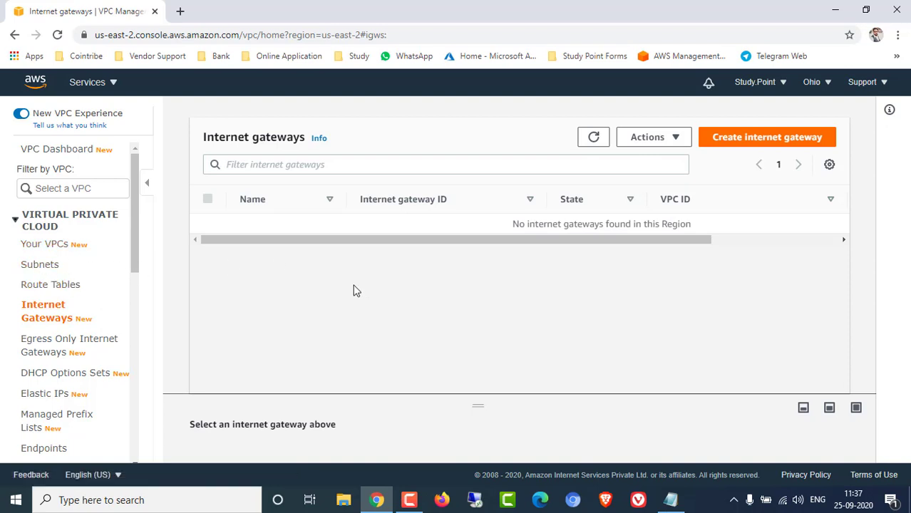
left_click(765, 140)
left_click(228, 297)
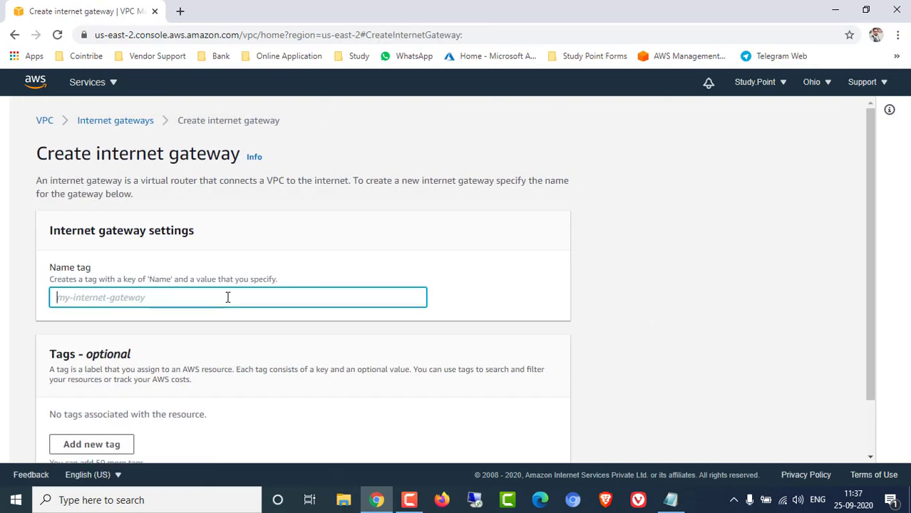
type("m")
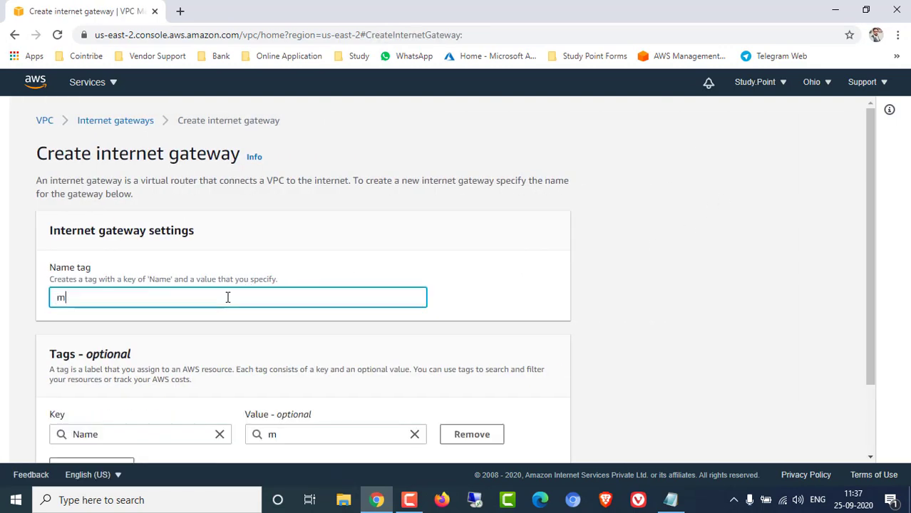
type("yvpc_IG")
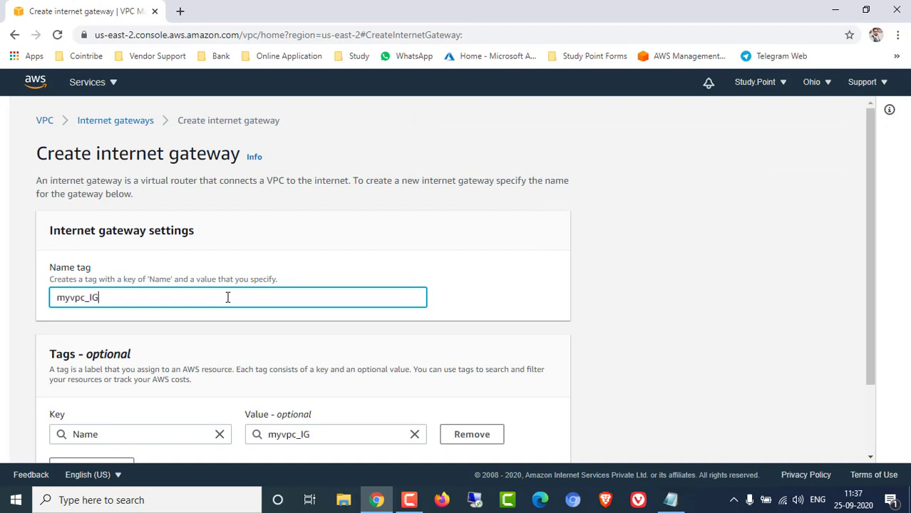
scroll(224, 300, "down", 2)
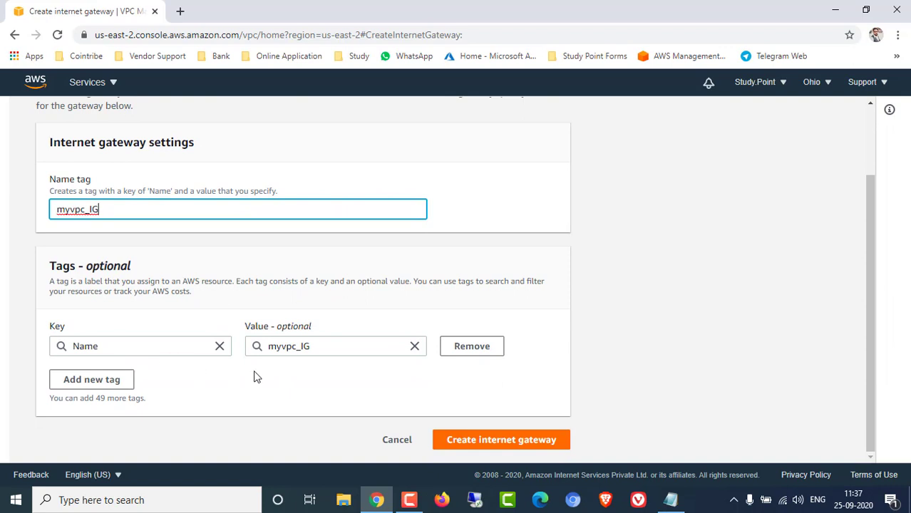
left_click(501, 442)
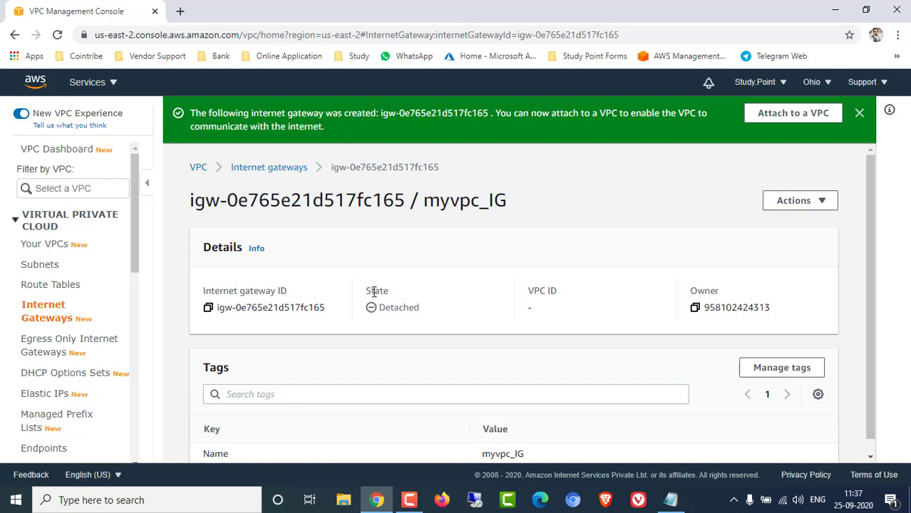
- Attach the myvpc_IG internet gateway to the my-vpc VPC and check its state
left_click_drag(373, 291, 451, 298)
scroll(567, 342, "down", 1)
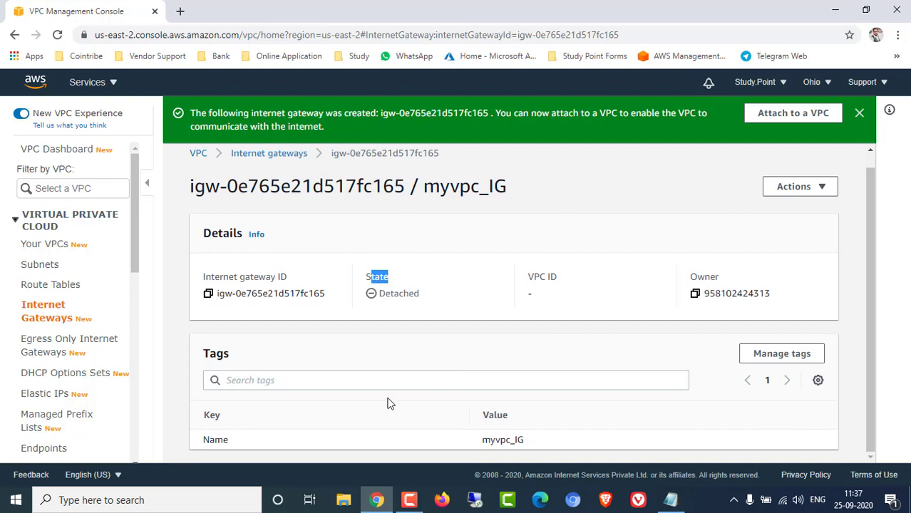
scroll(390, 403, "up", 1)
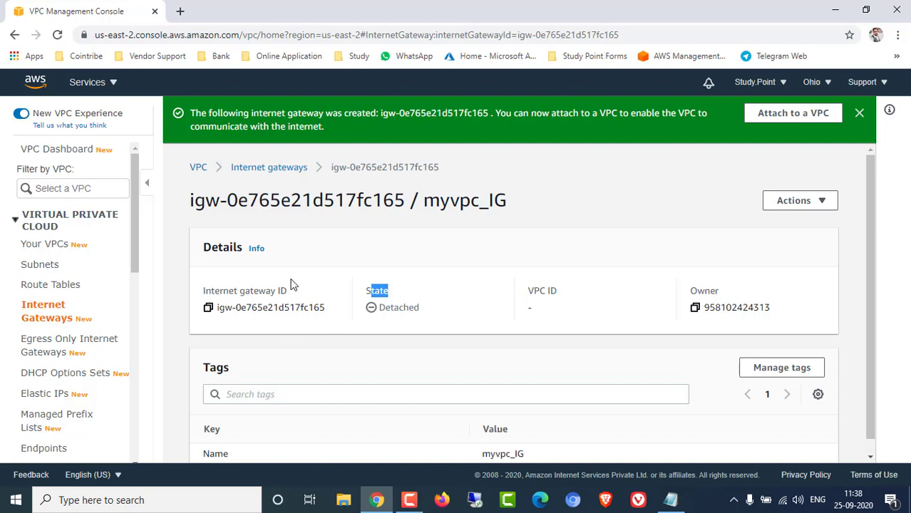
left_click(824, 206)
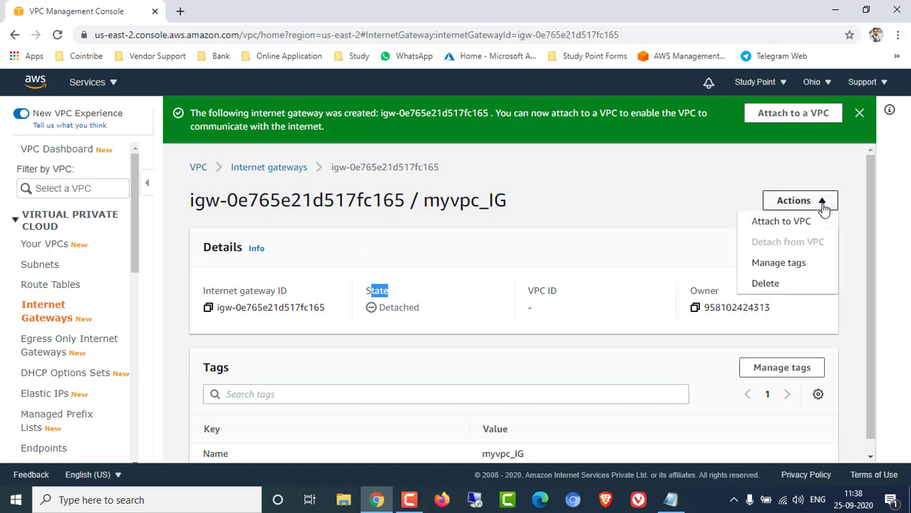
left_click(790, 224)
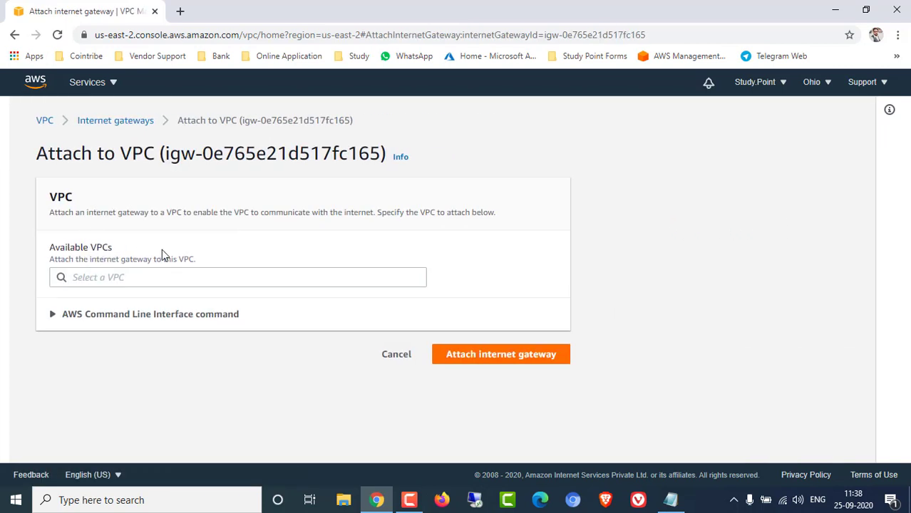
left_click(109, 278)
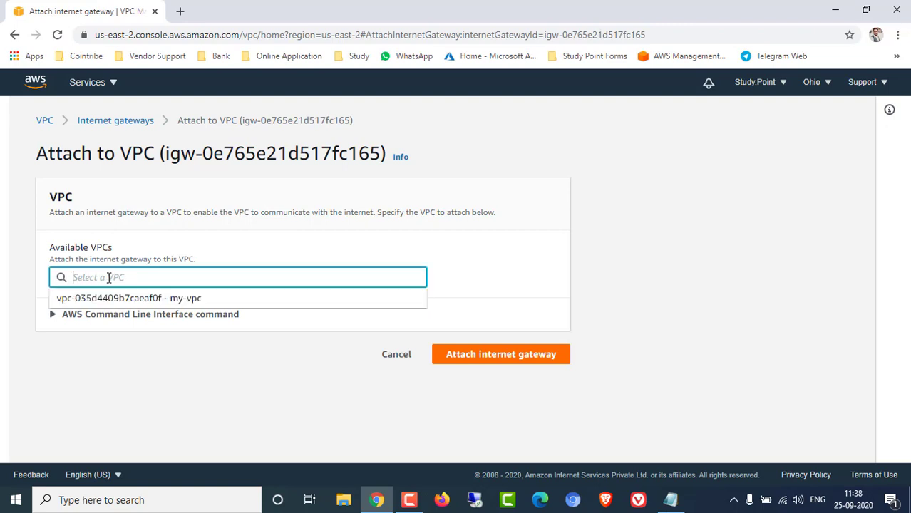
left_click(153, 301)
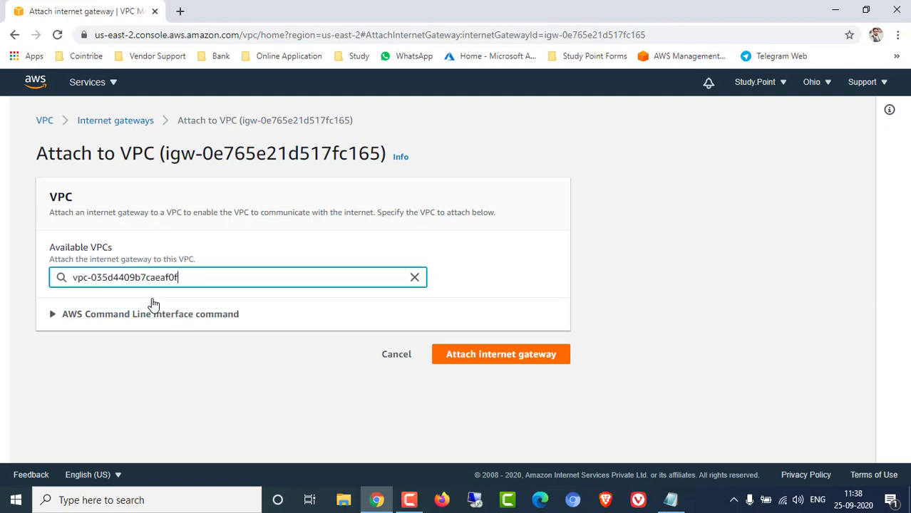
left_click(488, 358)
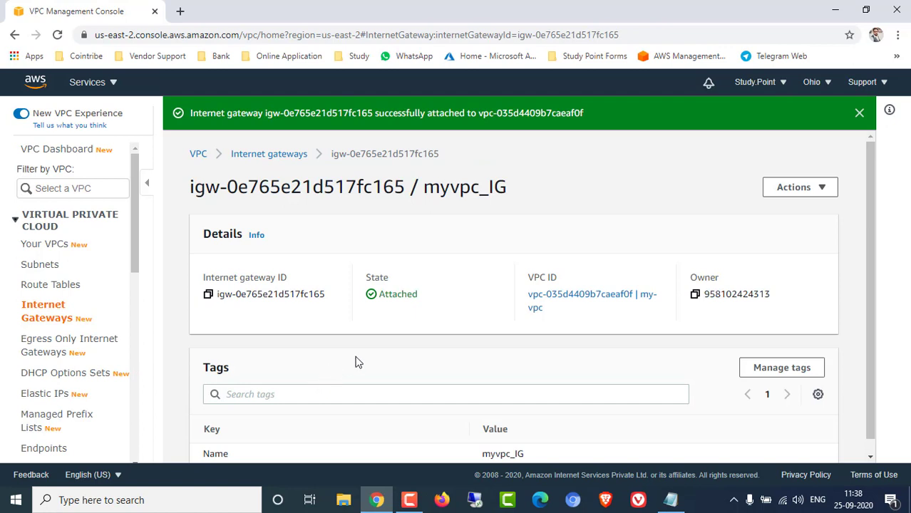
left_click_drag(381, 294, 424, 298)
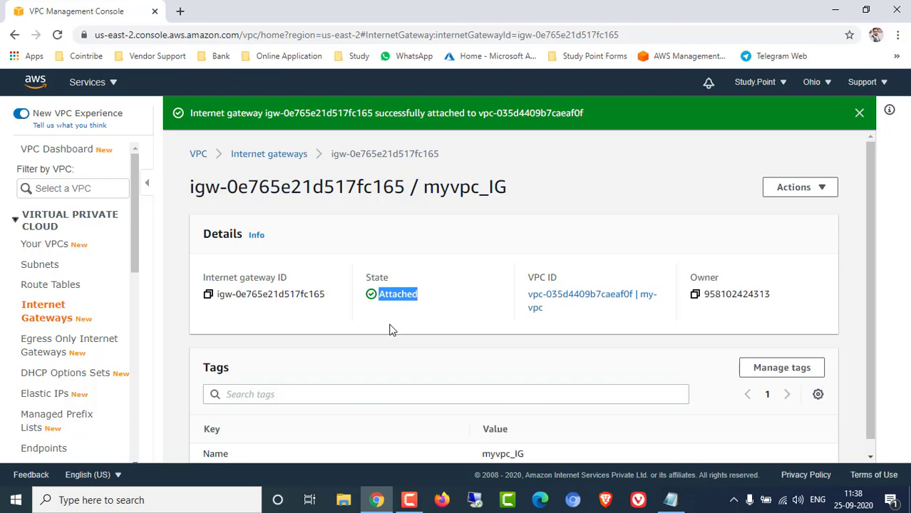
- Switch to the Notepad checklist, review the custom VPC, subnet, internet gateway and route table items, and return to the VPC console
left_click(671, 500)
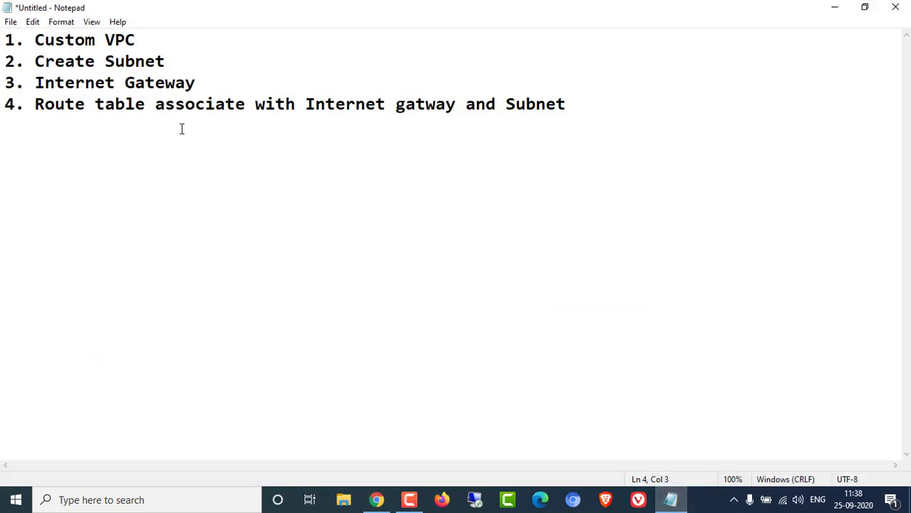
left_click_drag(74, 40, 124, 40)
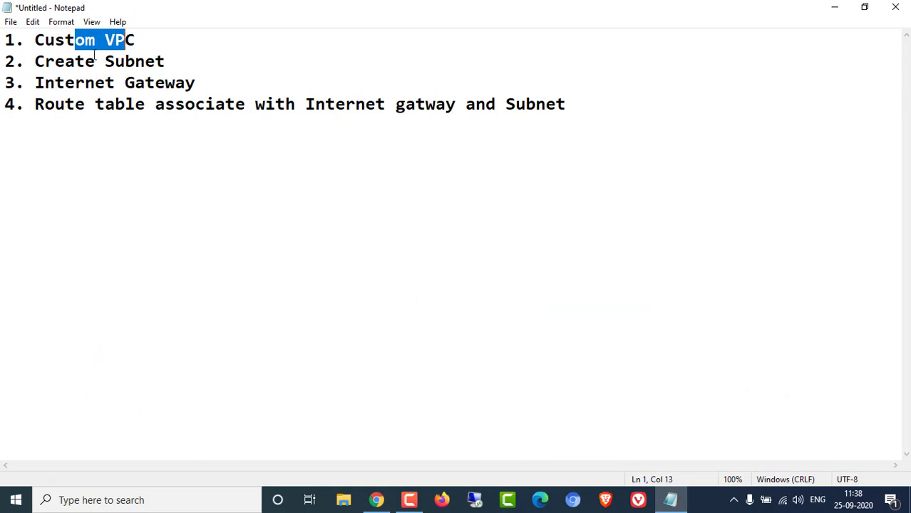
left_click_drag(65, 61, 145, 61)
left_click_drag(85, 83, 186, 83)
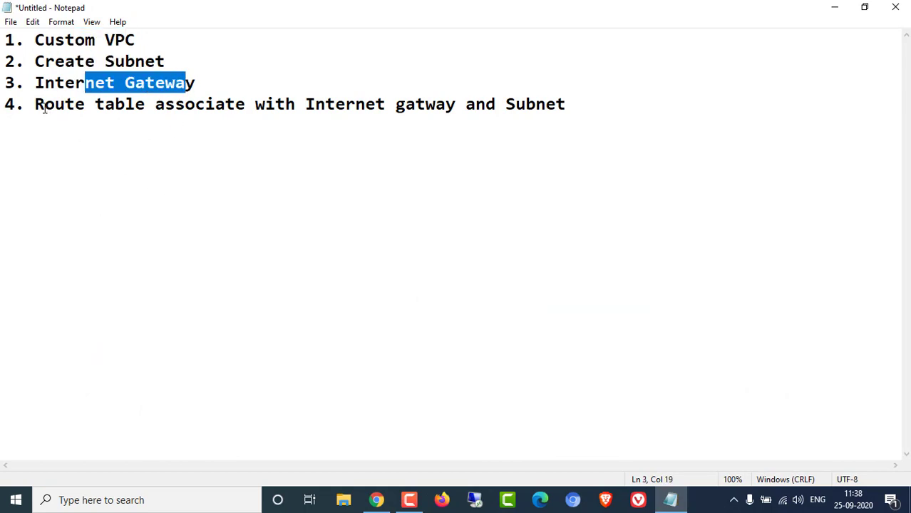
left_click_drag(43, 106, 195, 106)
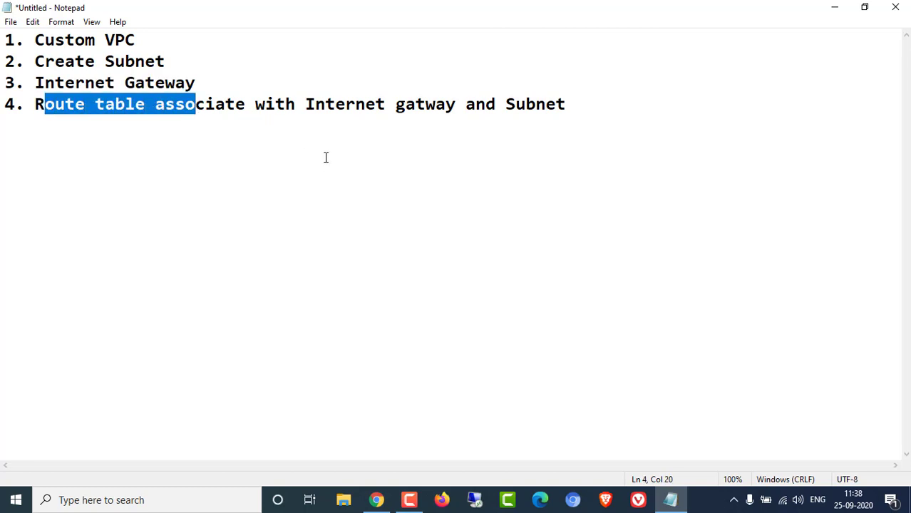
left_click(834, 8)
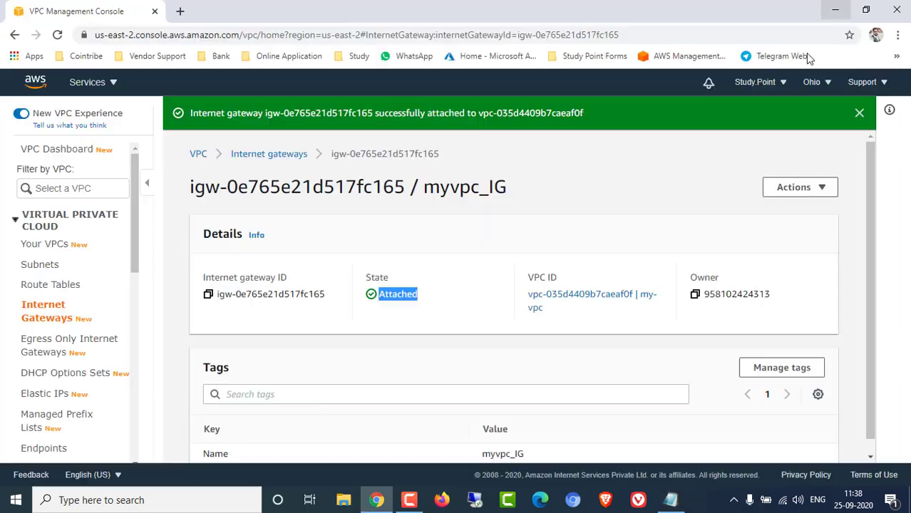
- Open the route table list and name the existing route table of my-vpc Custom Route table
left_click(69, 288)
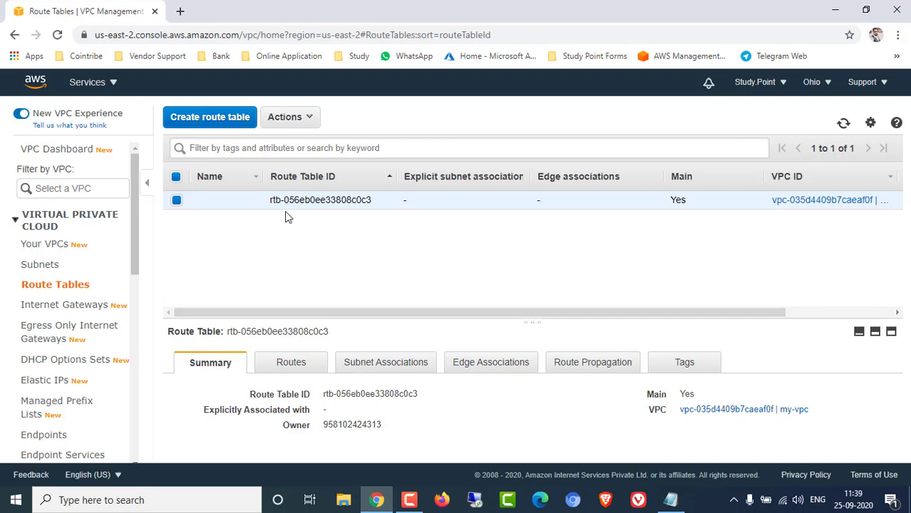
left_click(250, 202)
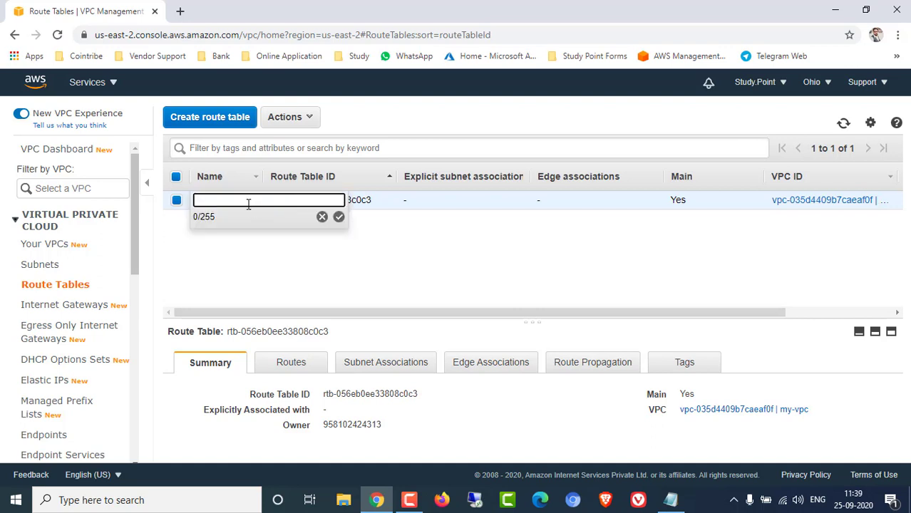
type("Custom Route table")
left_click(339, 218)
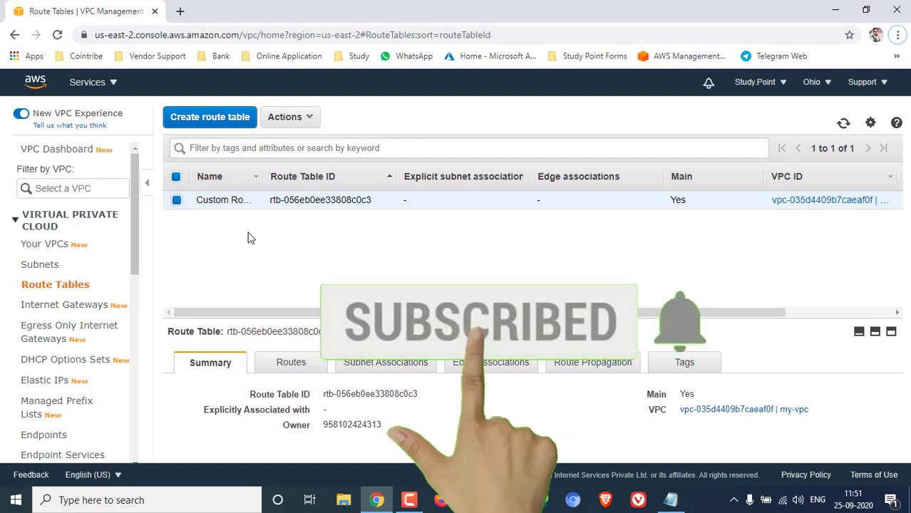
left_click(215, 120)
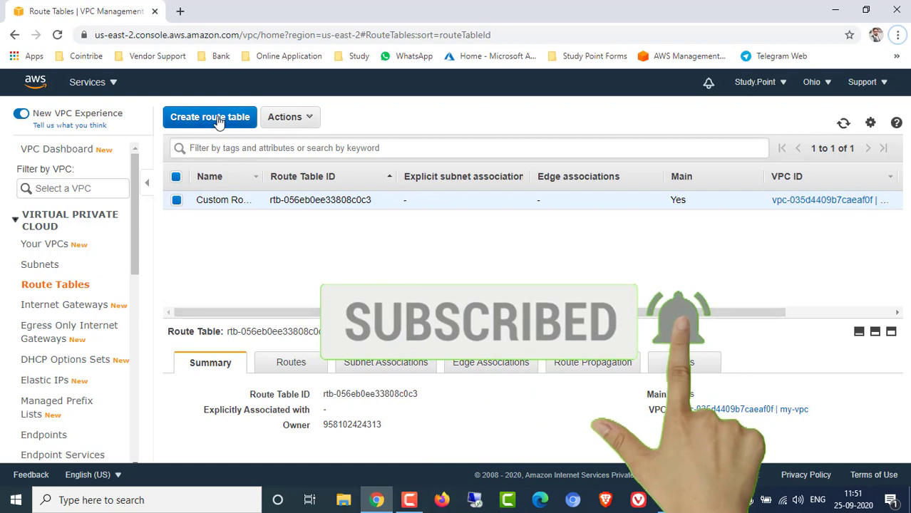
left_click(312, 201)
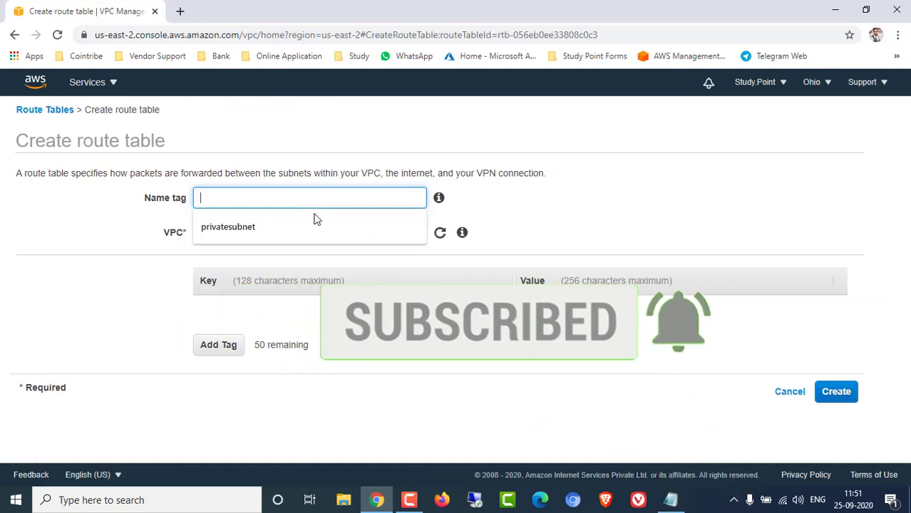
left_click(412, 236)
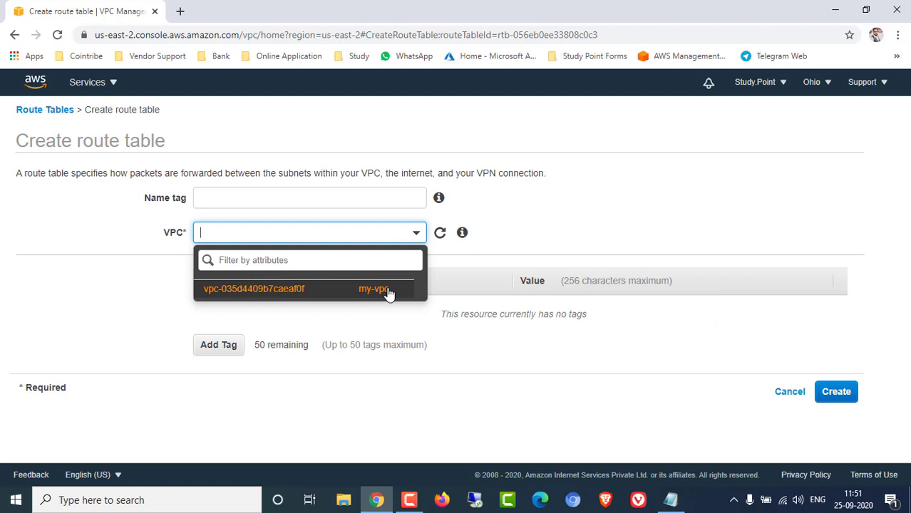
left_click(634, 216)
left_click(781, 392)
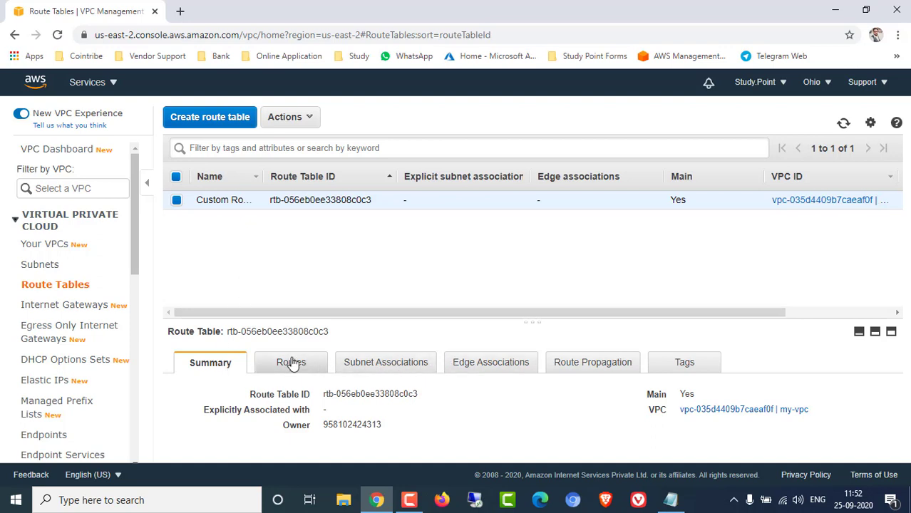
- Associate the 10.0.1.0/24 subnet of my-vpc with Custom Route table and save the association
left_click(372, 365)
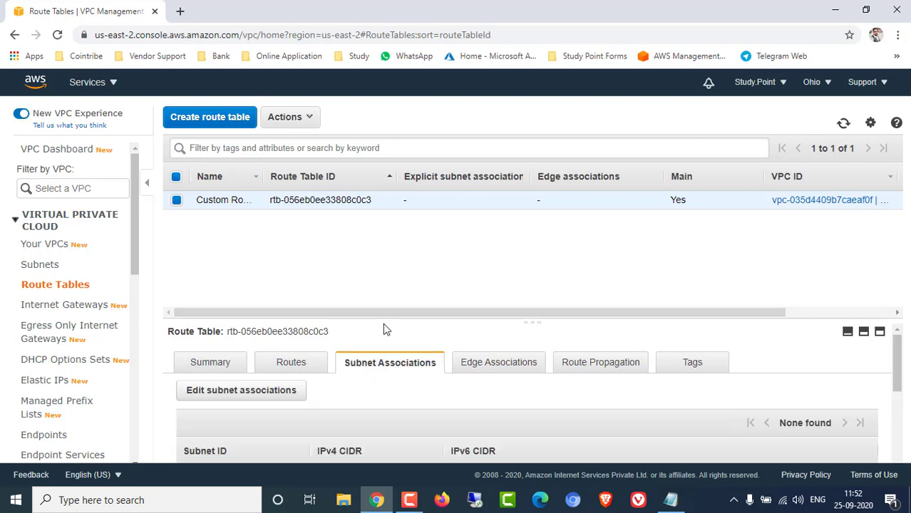
left_click(264, 393)
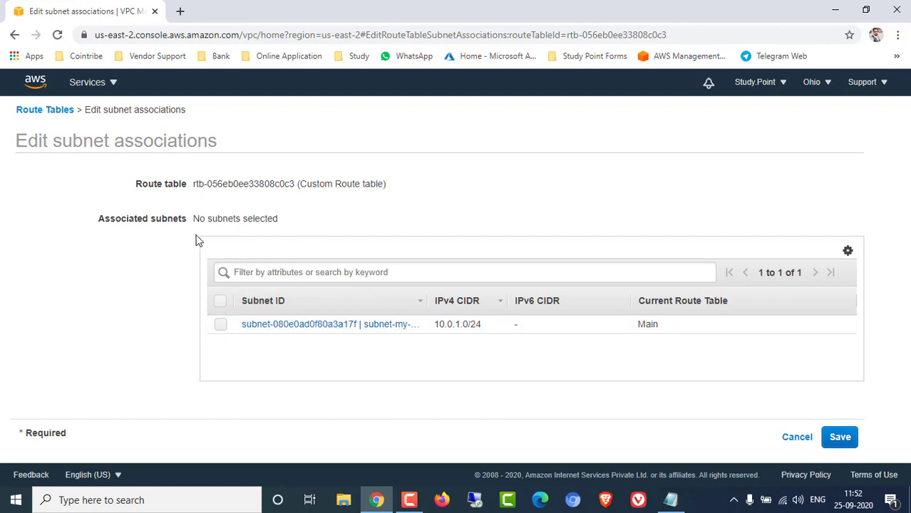
left_click(221, 326)
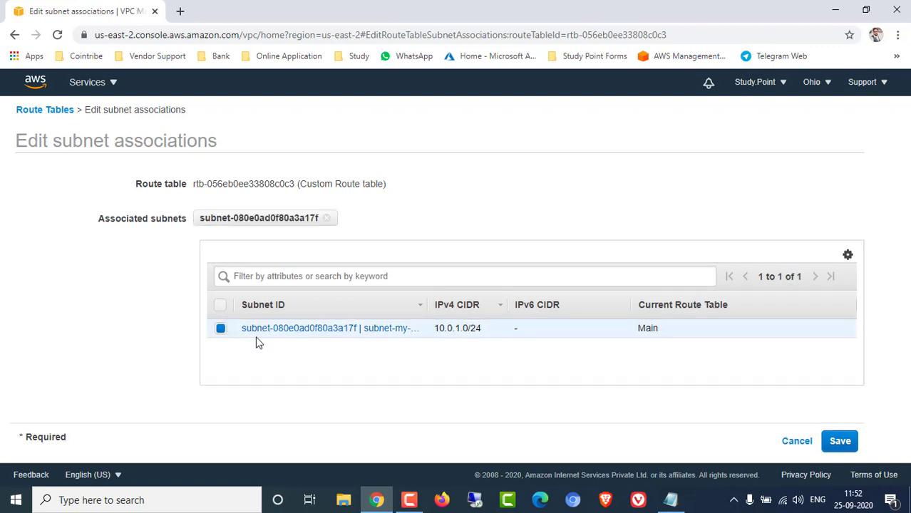
left_click(843, 443)
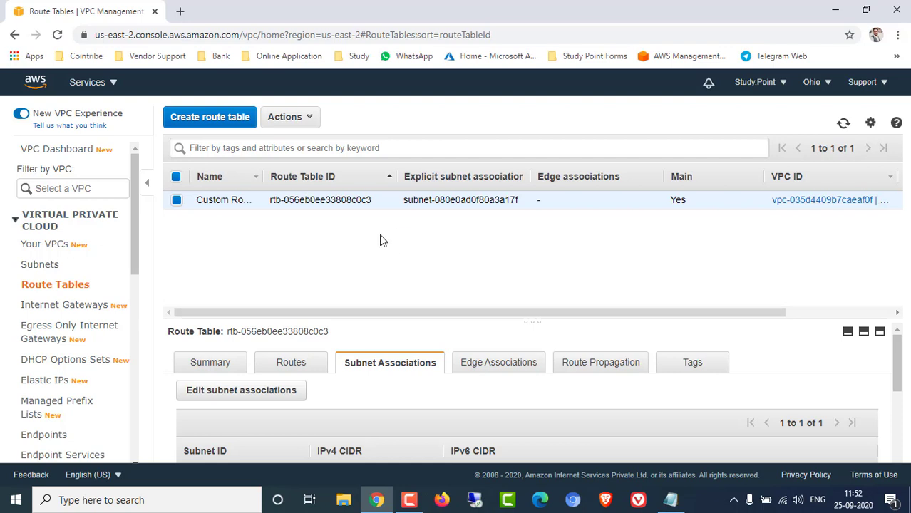
- Edit the routes of Custom Route table and add a new route with destination 0.0.0.0/0
left_click(298, 367)
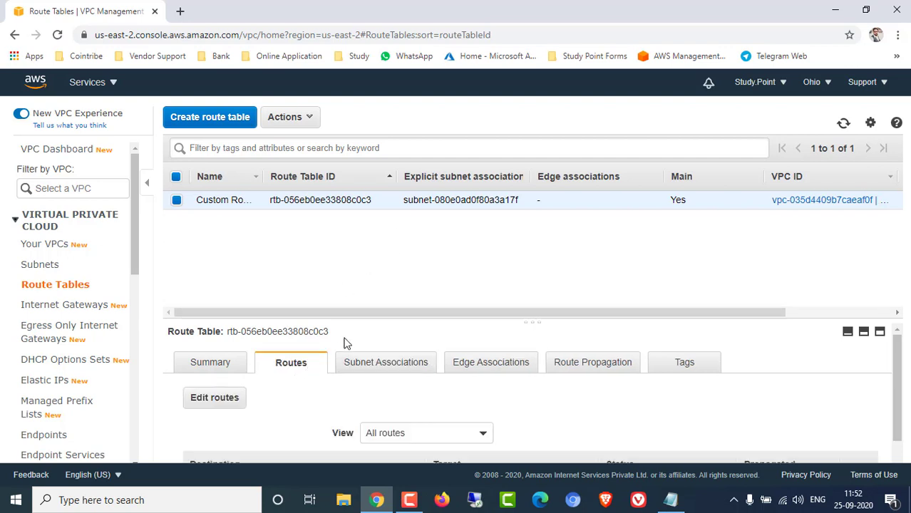
scroll(344, 342, "down", 1)
left_click(216, 371)
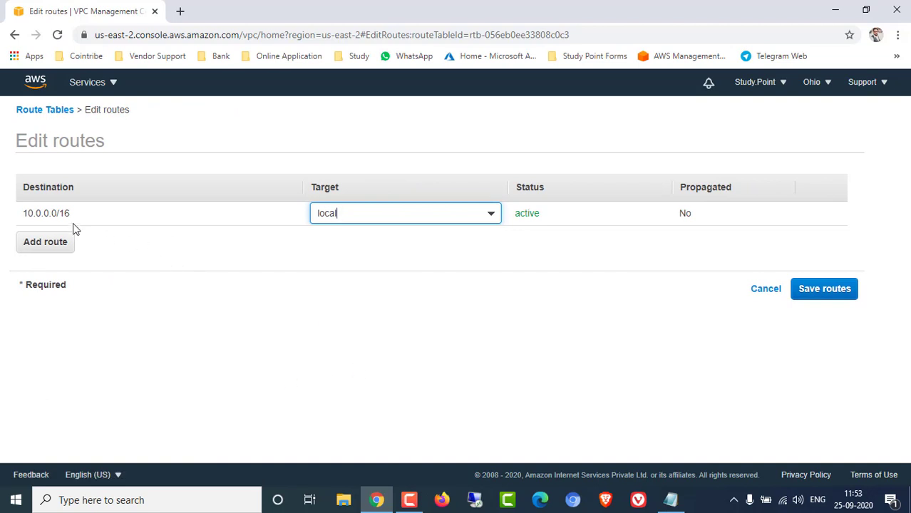
left_click_drag(25, 214, 62, 213)
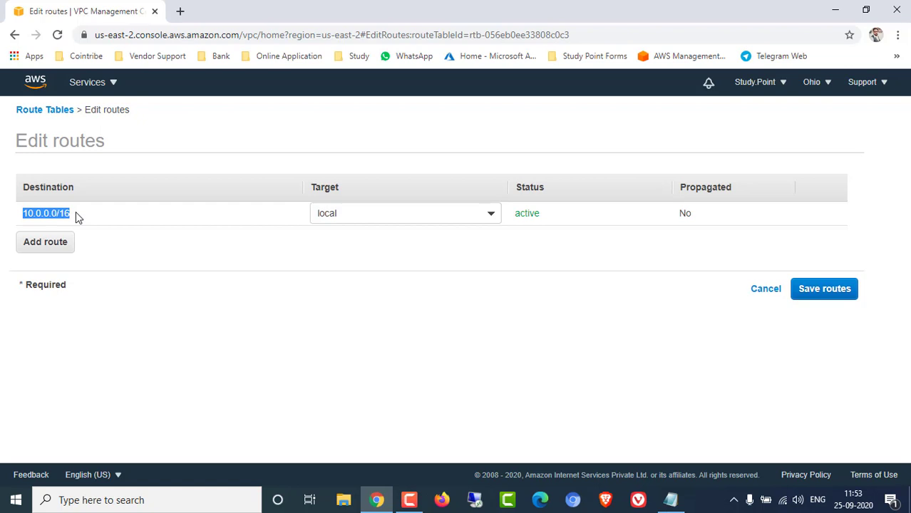
left_click(150, 268)
left_click(50, 243)
left_click(71, 238)
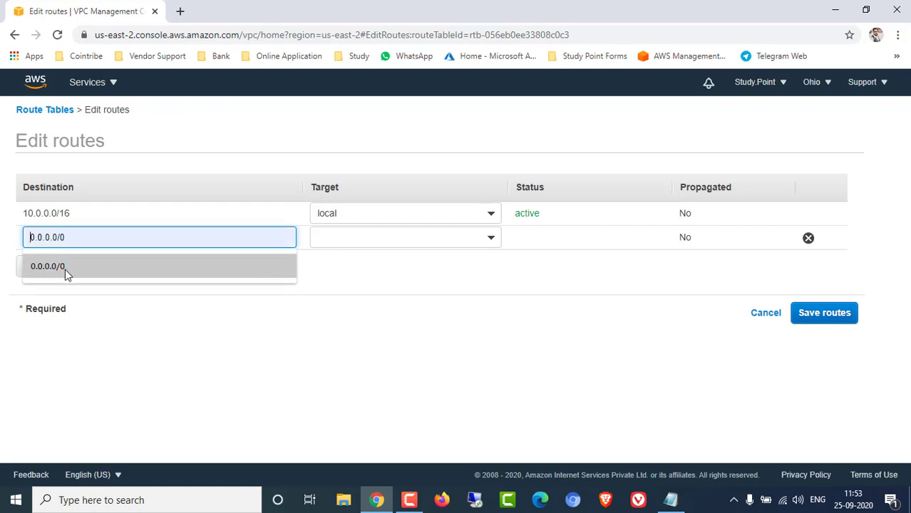
left_click(65, 269)
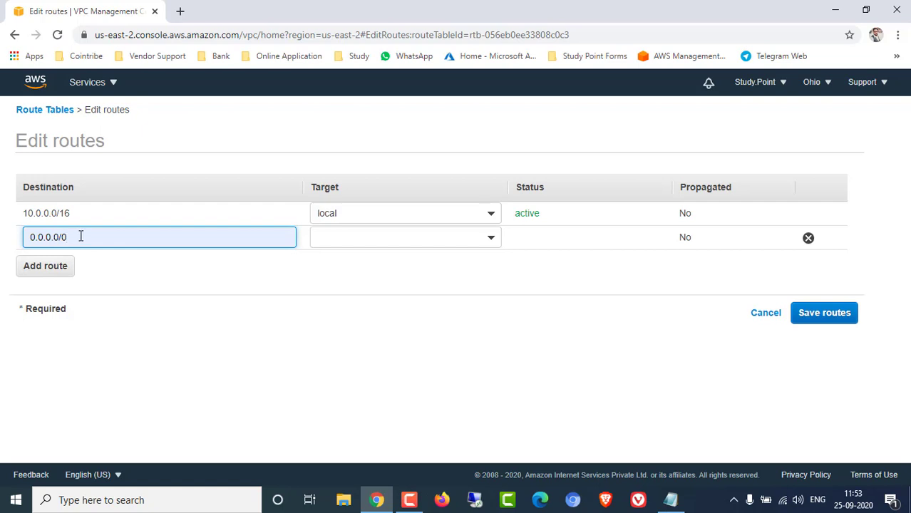
left_click_drag(82, 234, 25, 239)
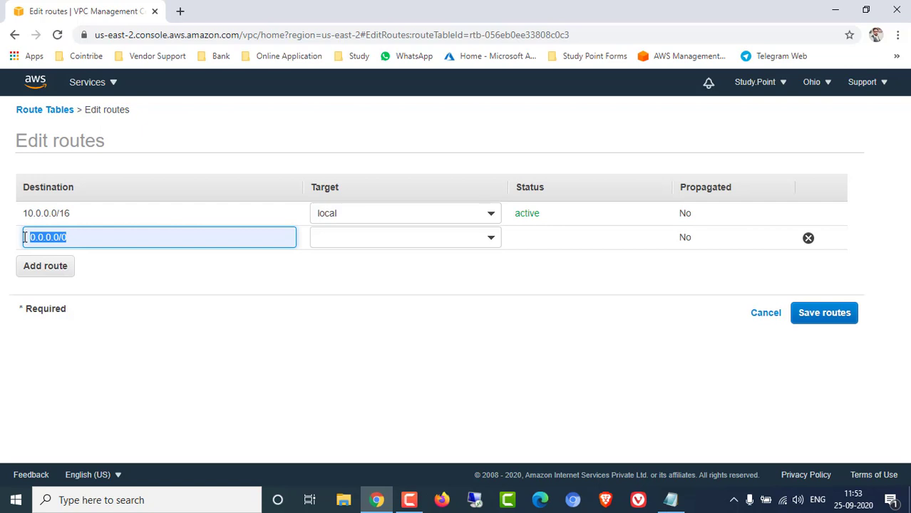
left_click(85, 239)
left_click_drag(85, 240, 21, 242)
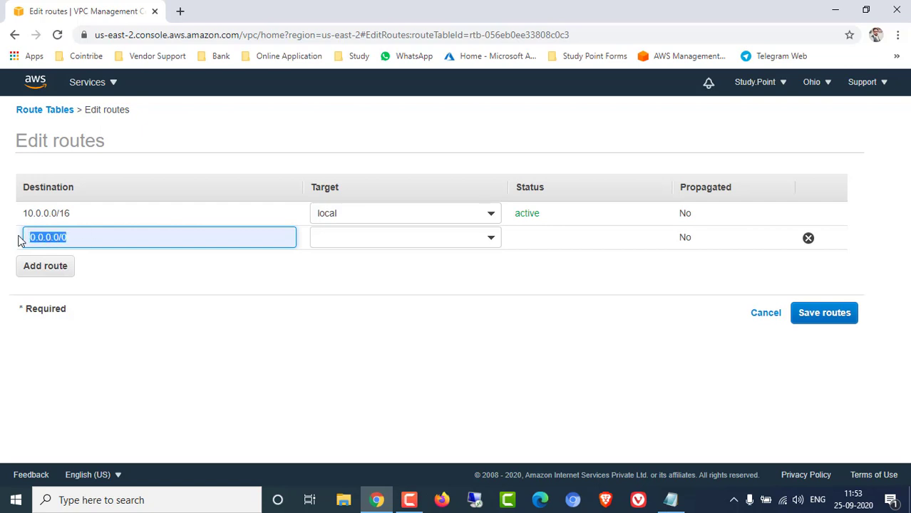
left_click(284, 309)
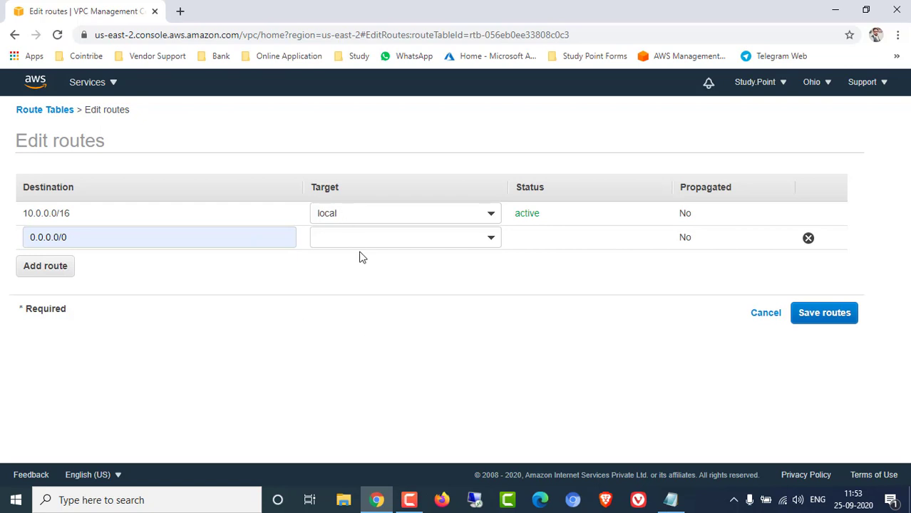
- Set the target of the 0.0.0.0/0 route to the internet gateway myvpc_IG
left_click(492, 241)
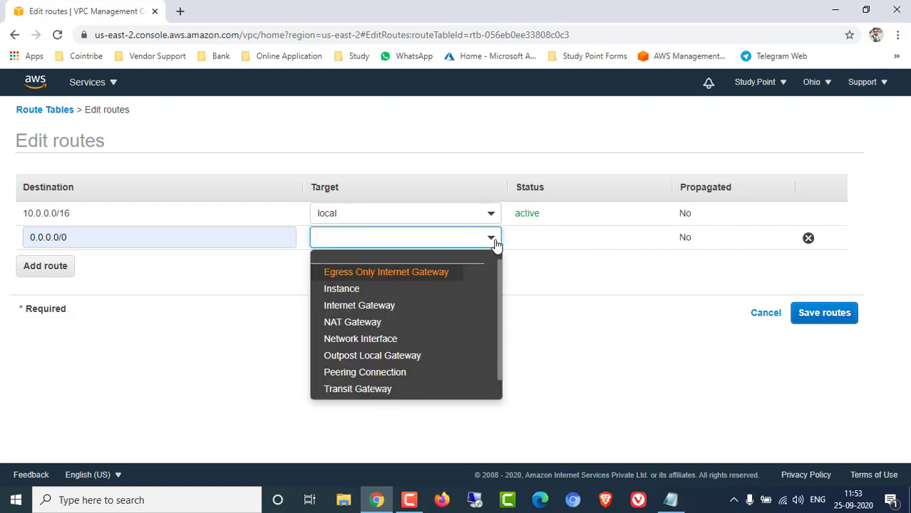
left_click(353, 307)
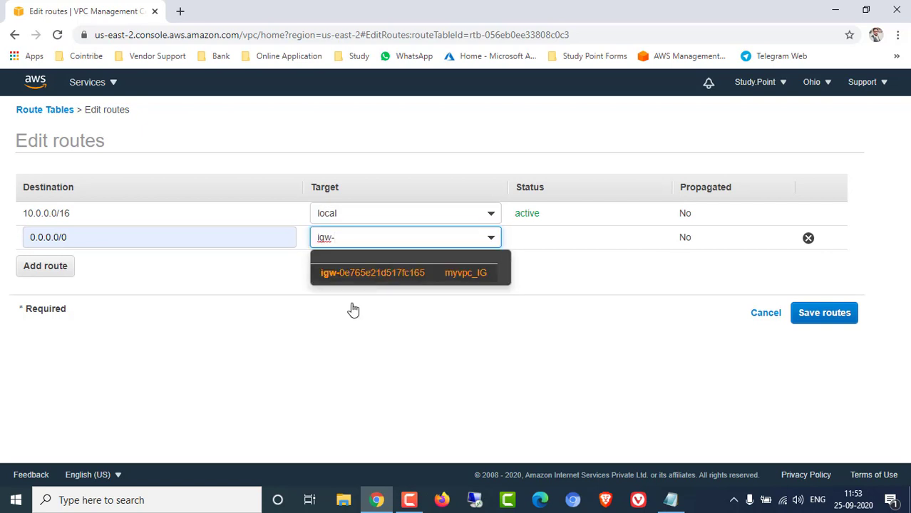
left_click(405, 274)
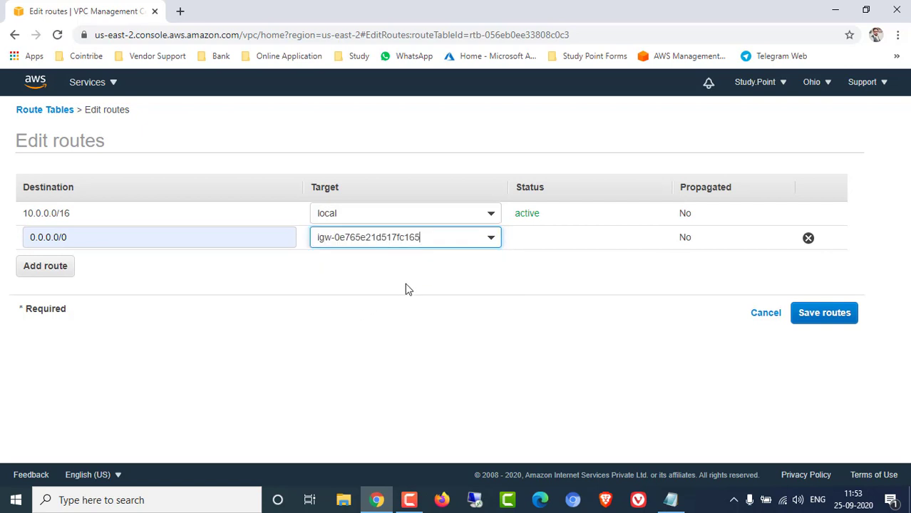
- Save the edited routes of Custom Route table and return to the route table list
left_click(824, 313)
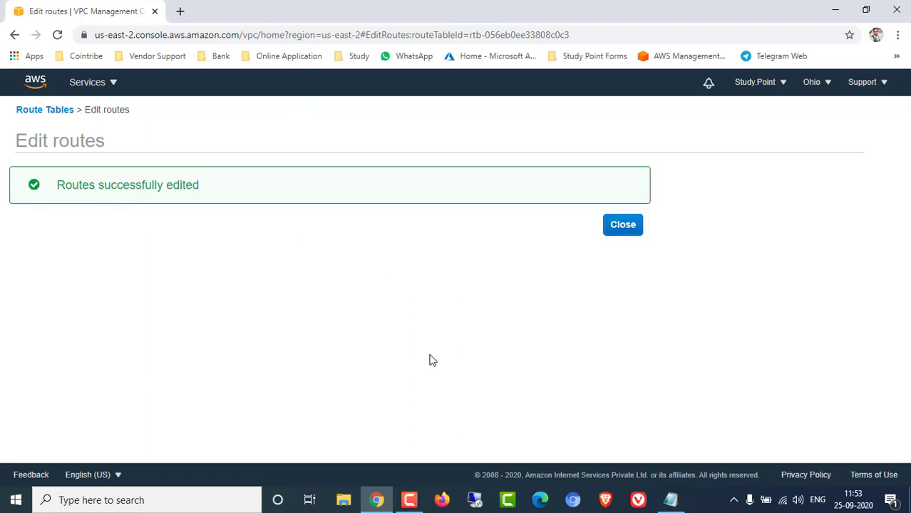
left_click(622, 230)
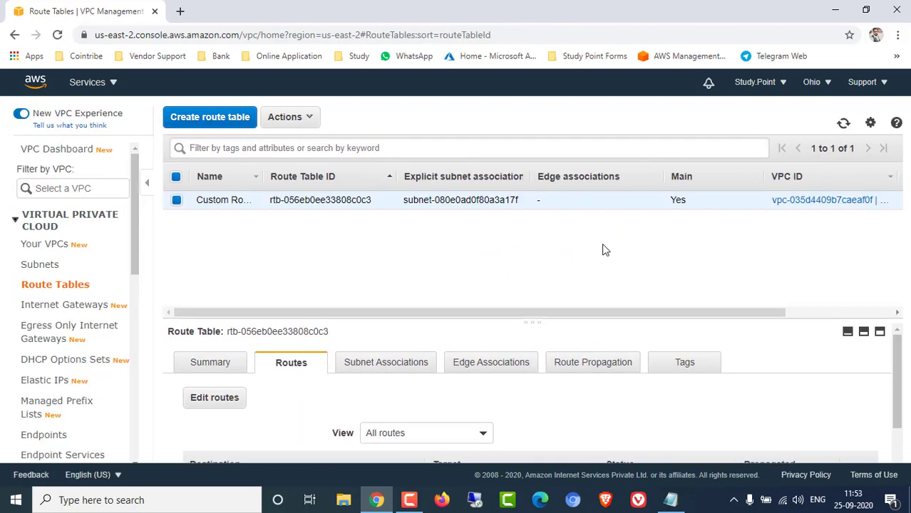
- Switch to Notepad and add the line "5. EC2 instance in vpc and check internet will work or not" below item 4
left_click(679, 508)
left_click(582, 112)
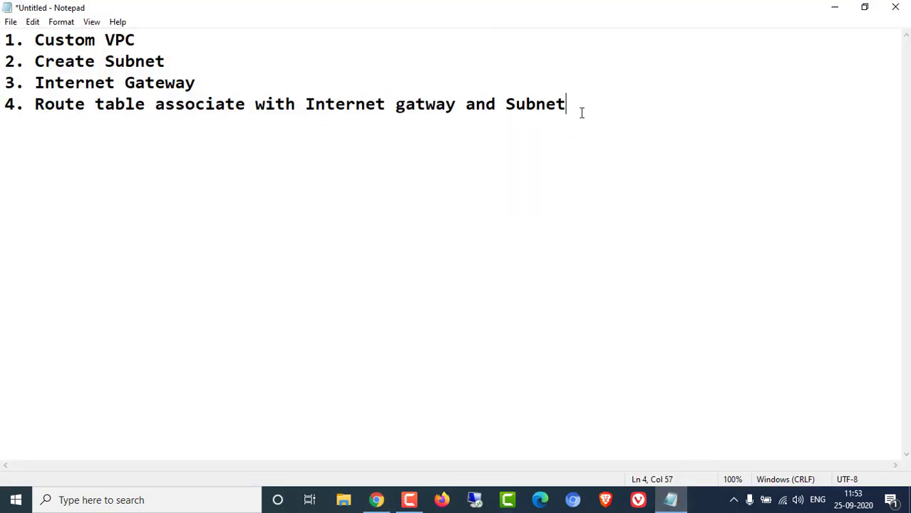
key("Return")
type("5. EC@")
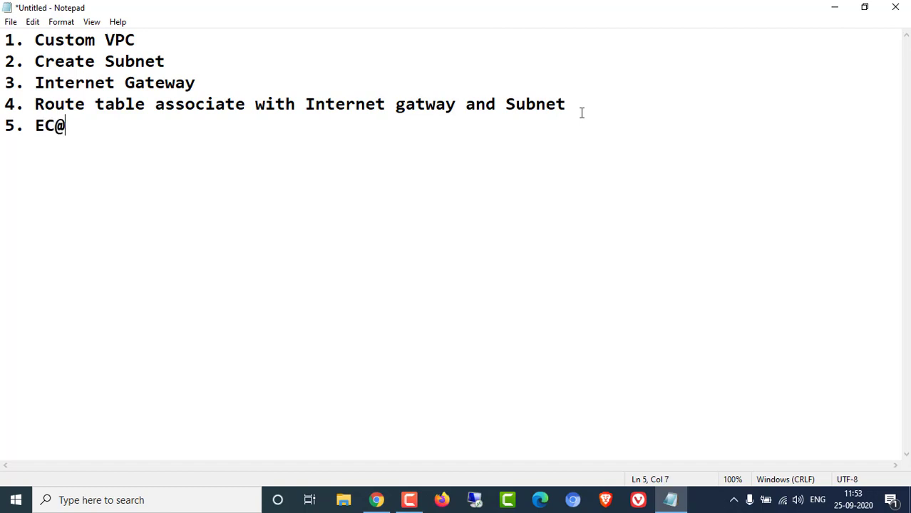
key("BackSpace")
type("2")
type("inc")
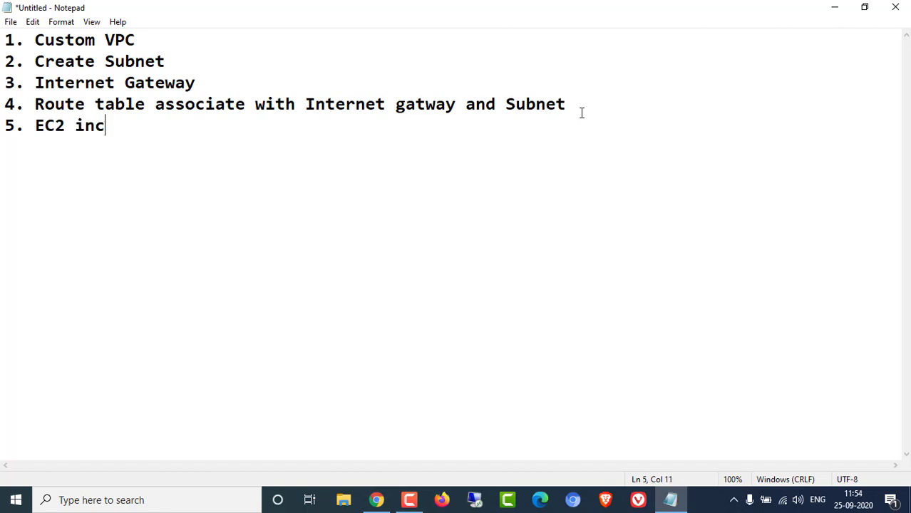
key("BackSpace")
type("stance ")
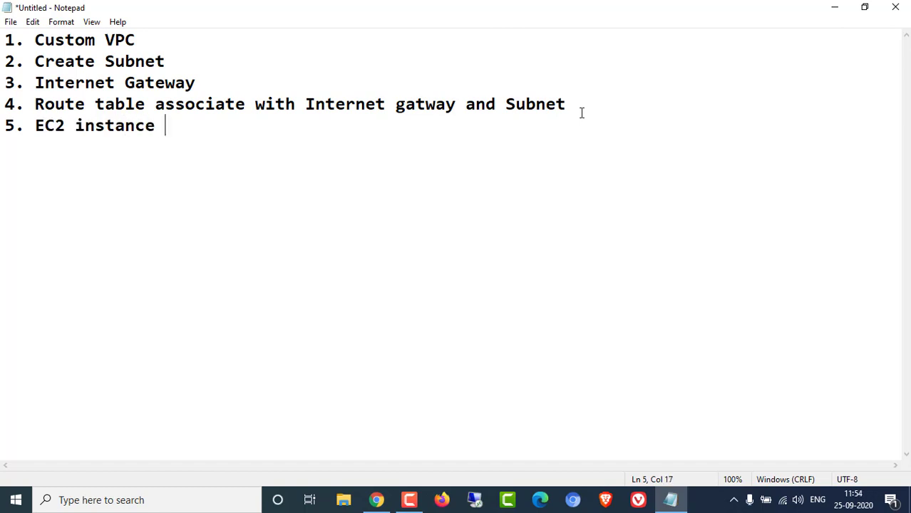
type("in vp")
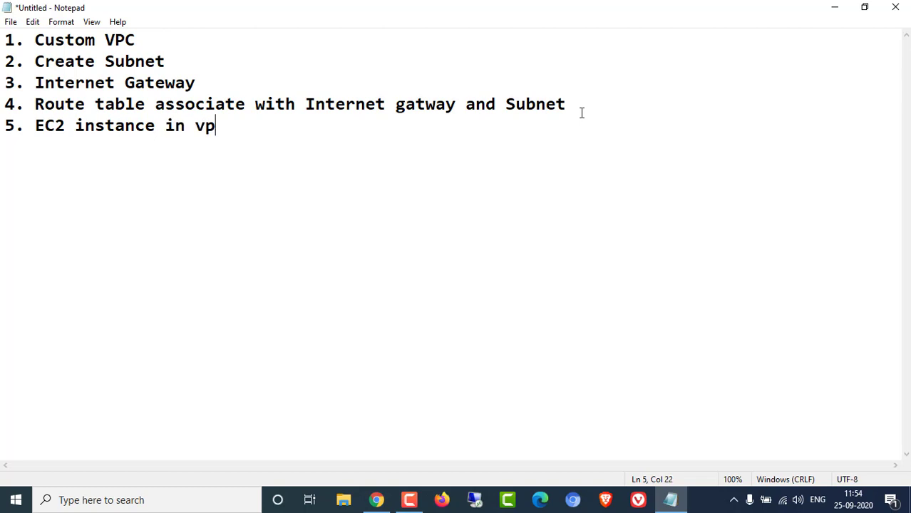
type("c and che")
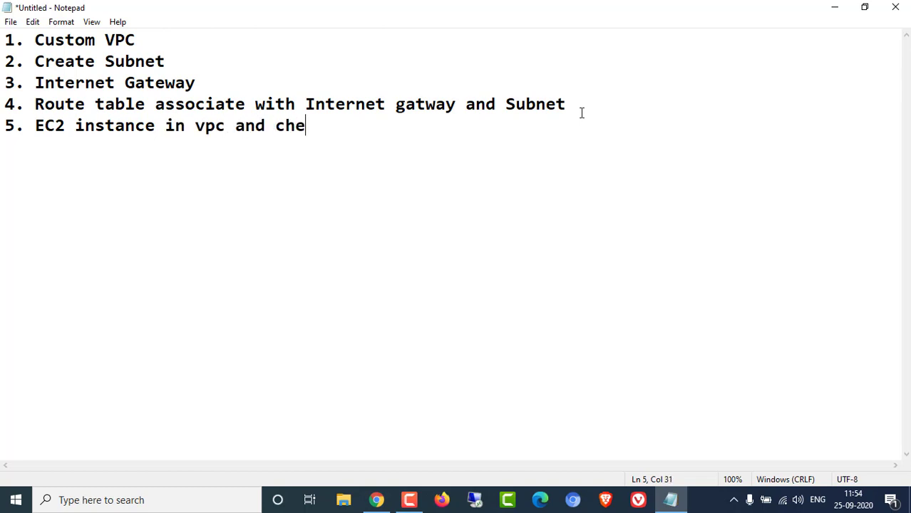
type("ck inter")
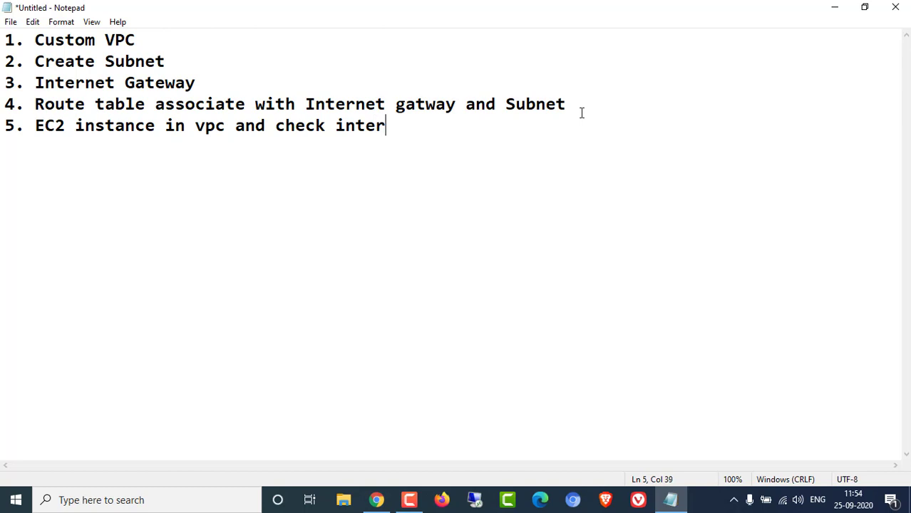
type("net will wo")
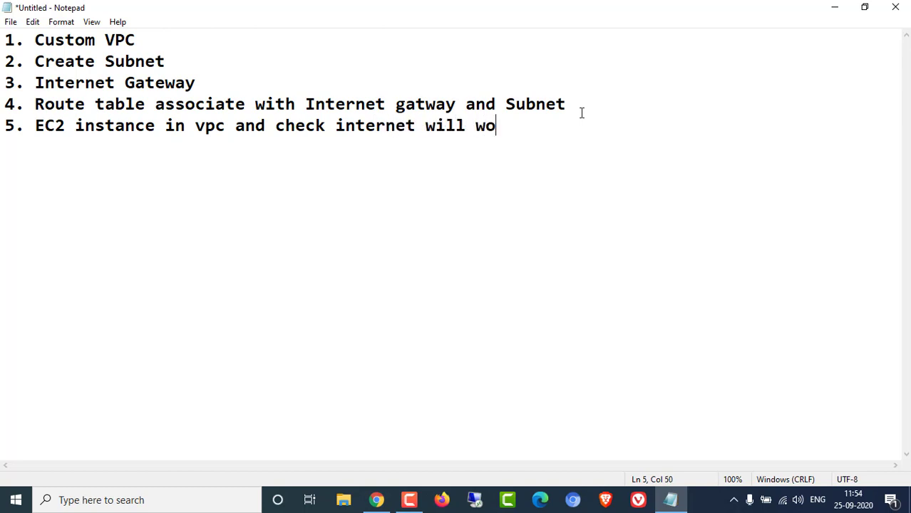
type("rk or not")
key("Return")
key("Return")
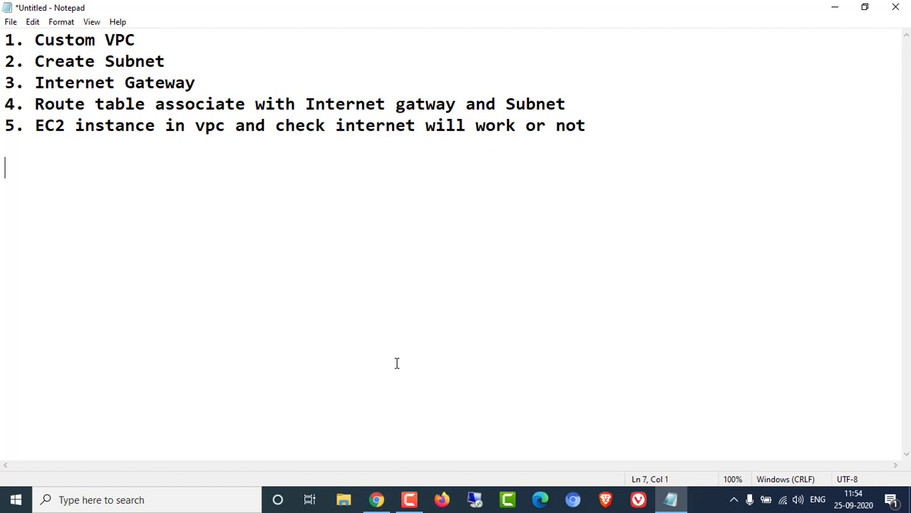
- Return to the browser, duplicate the VPC console tab and open the EC2 instances list in the copy
left_click(377, 500)
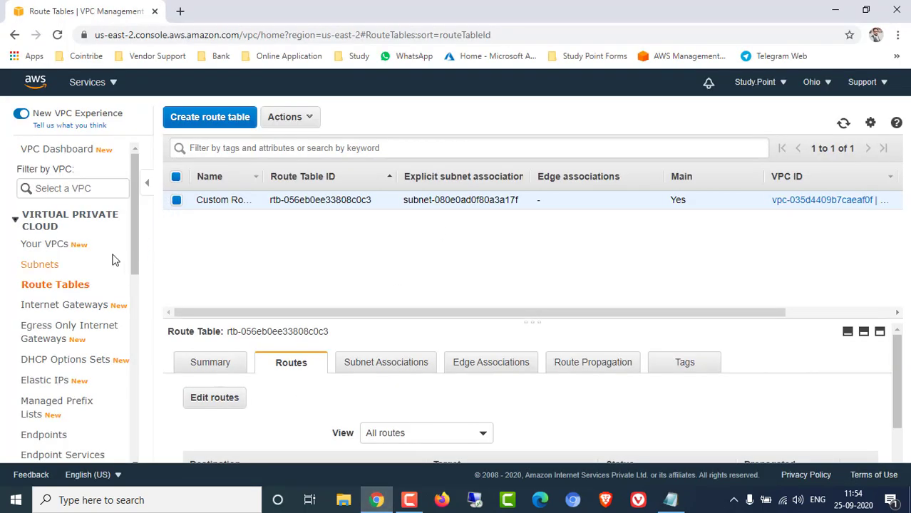
right_click(120, 14)
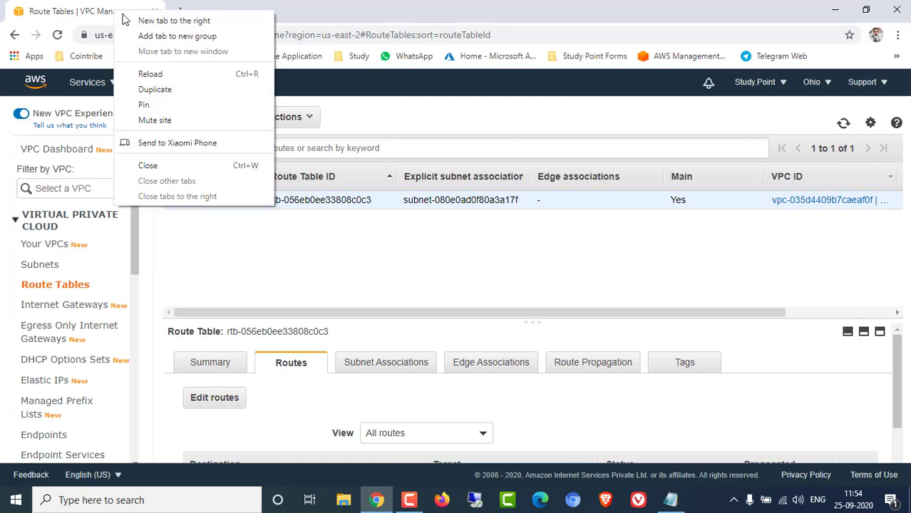
left_click(158, 93)
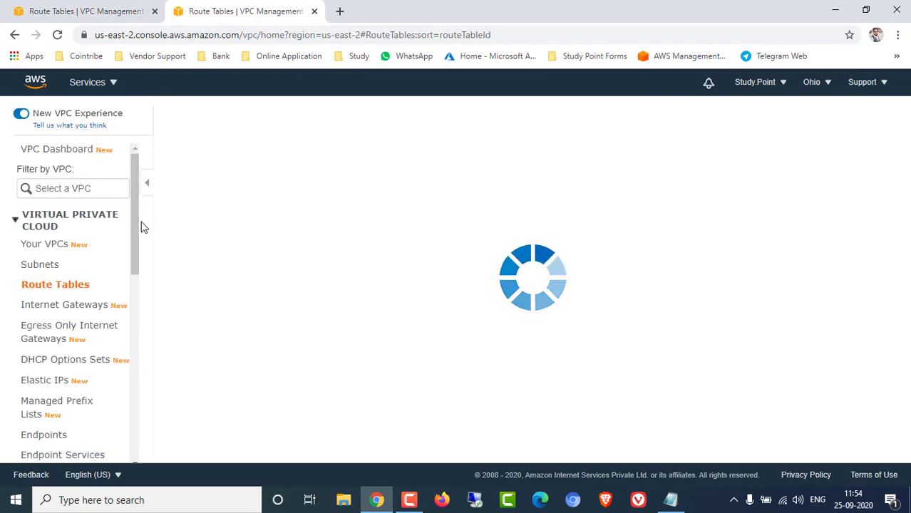
left_click(112, 88)
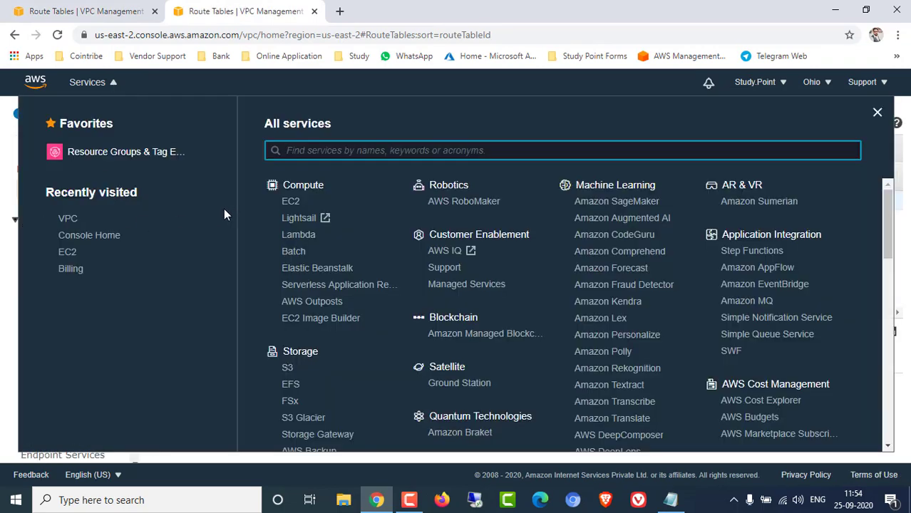
left_click(71, 252)
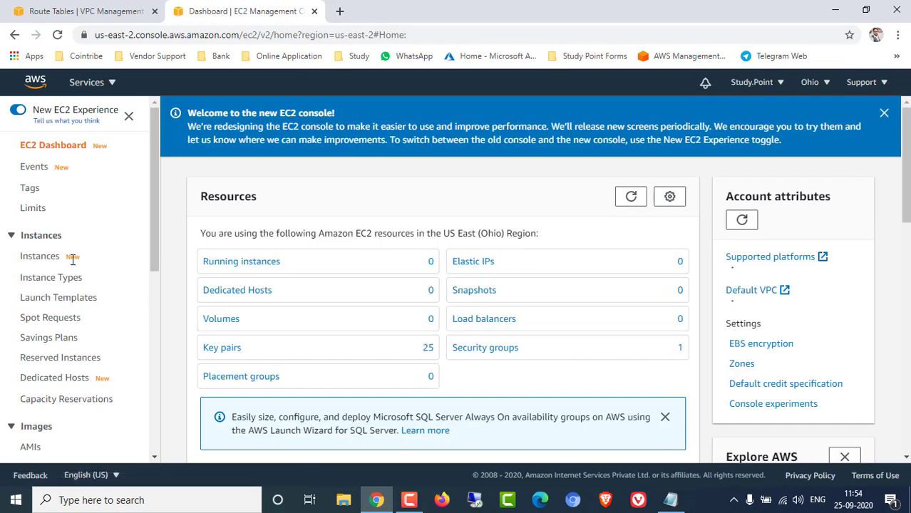
left_click(54, 258)
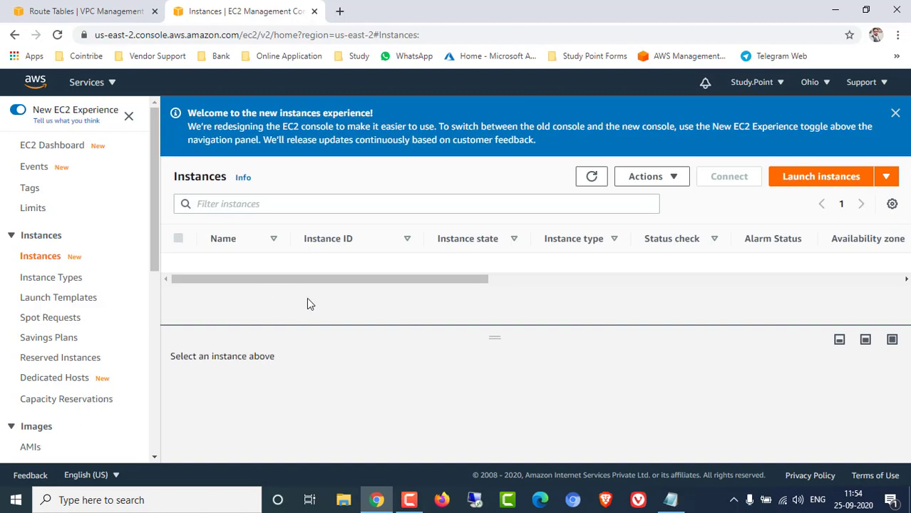
- Start launching an instance from the free-tier Amazon Linux 2 AMI (64-bit x86), keep type t2.micro and proceed to the instance details
left_click(809, 179)
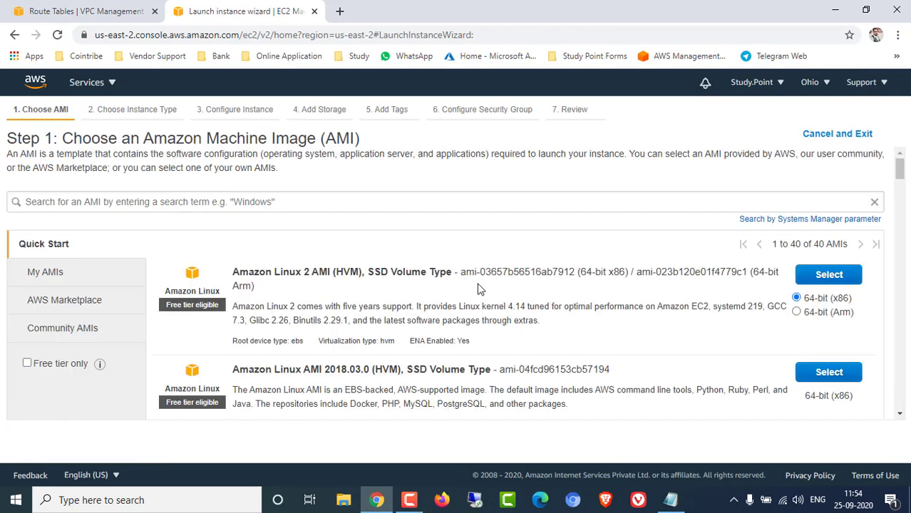
left_click(27, 365)
left_click(829, 276)
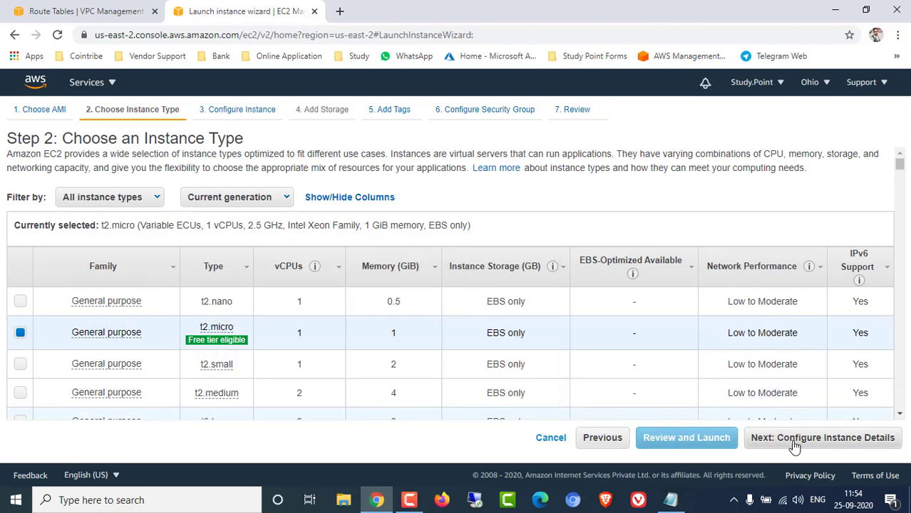
left_click(795, 445)
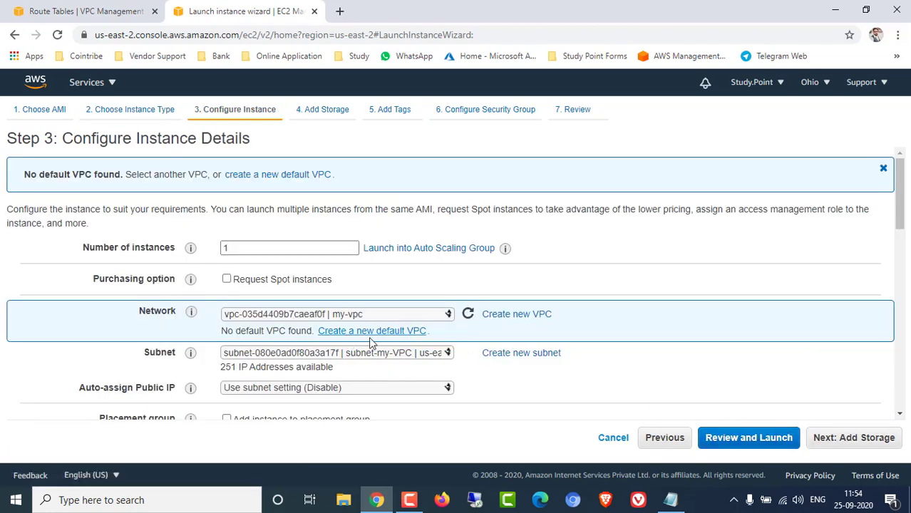
- Keep the my-vpc network and subnet-my-VPC for the instance and set Auto-assign Public IP to Enable
scroll(400, 270, "down", 1)
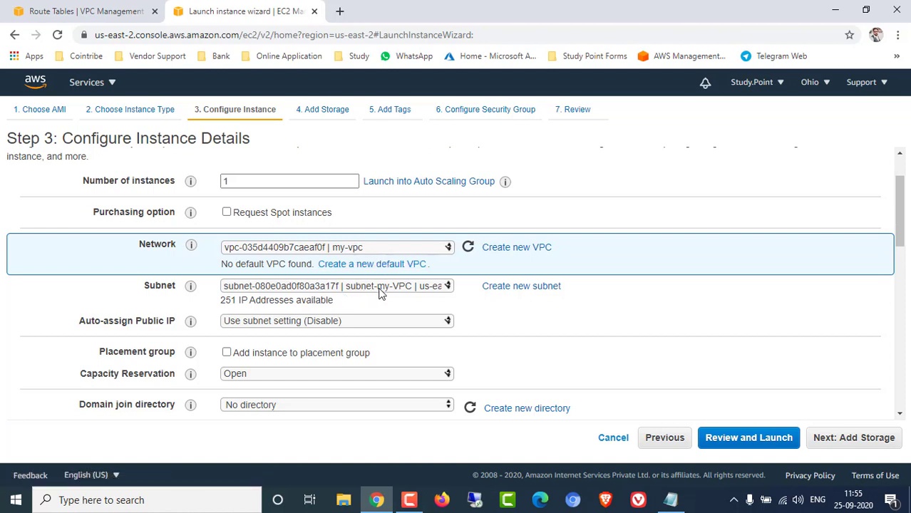
left_click(447, 287)
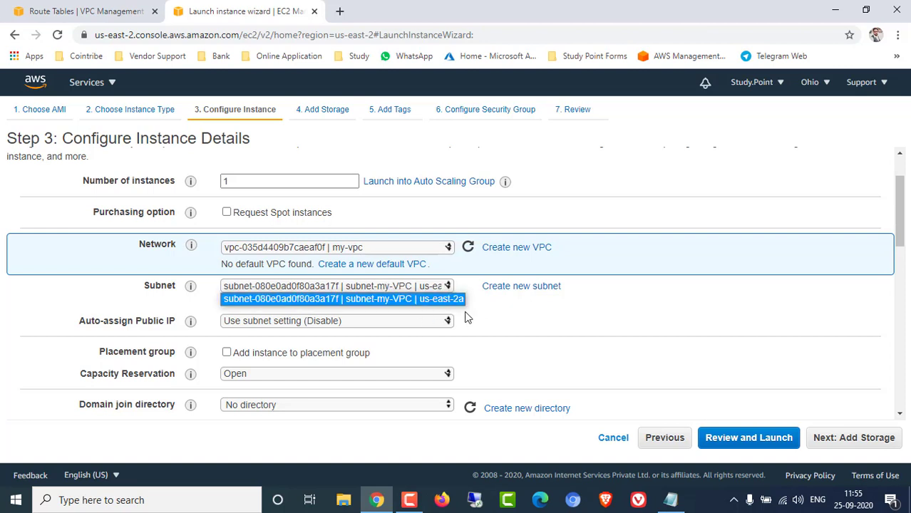
left_click(573, 313)
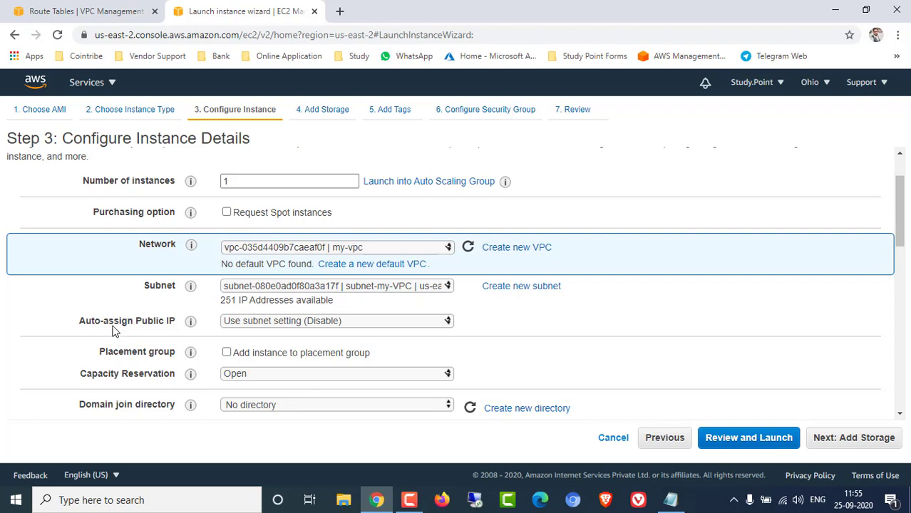
left_click_drag(140, 322, 148, 322)
left_click(259, 322)
left_click(249, 351)
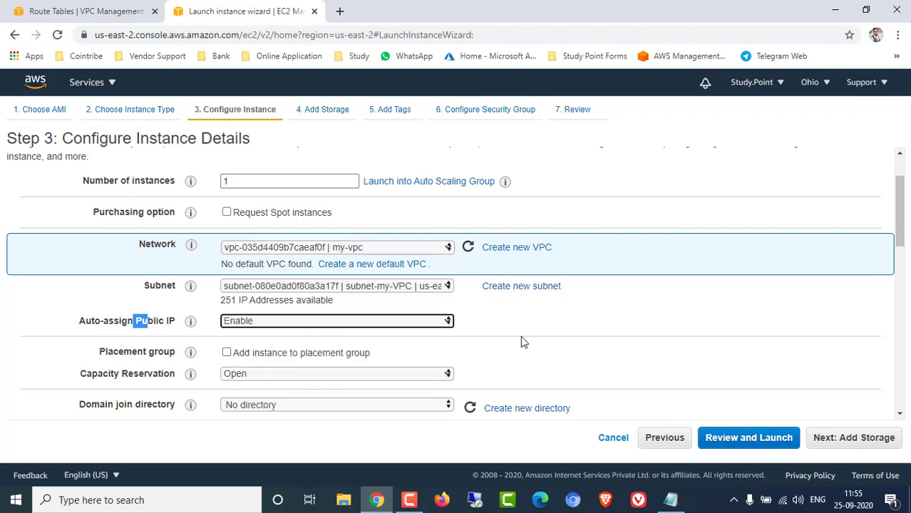
- Keep the default storage, tag and security group settings and proceed to the instance launch review
scroll(521, 343, "down", 3)
scroll(527, 358, "down", 3)
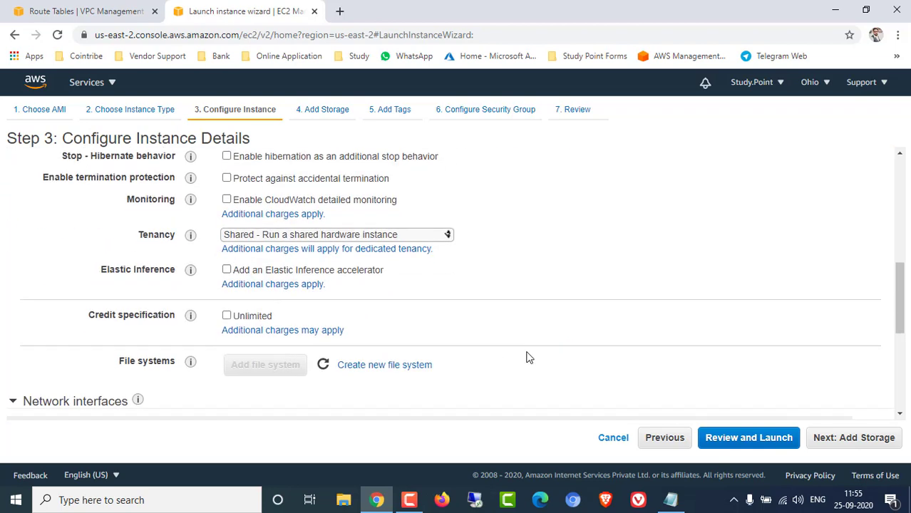
left_click(835, 442)
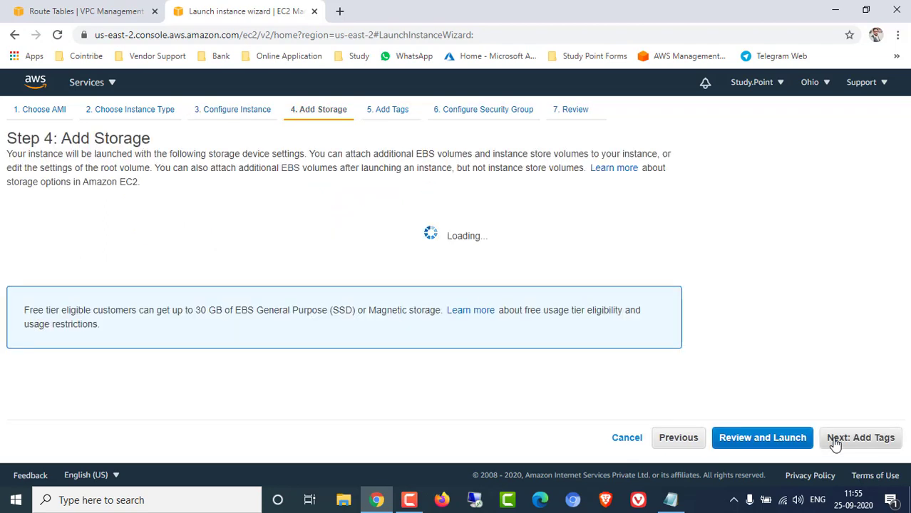
left_click(838, 442)
left_click(845, 444)
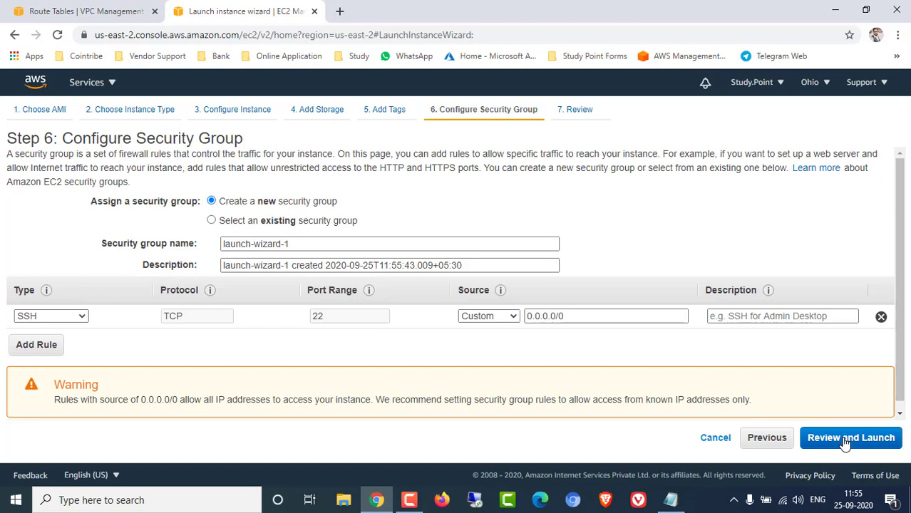
left_click(846, 444)
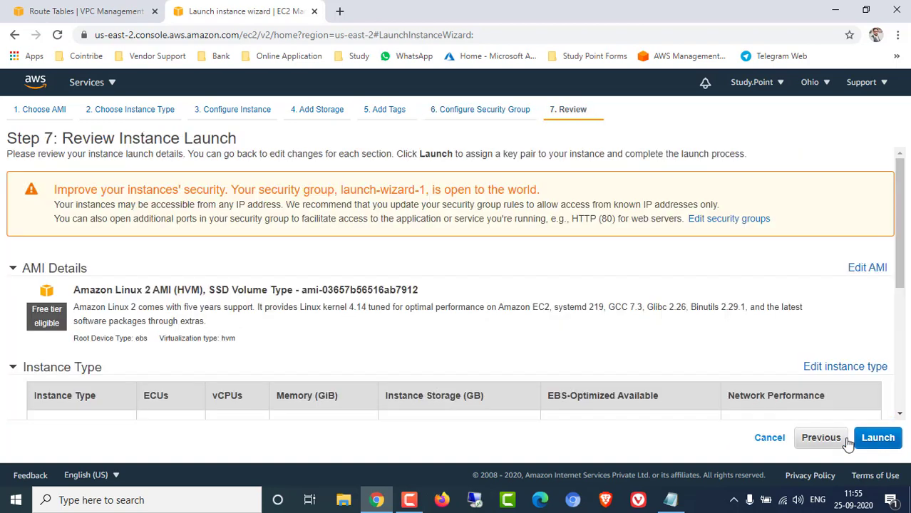
scroll(456, 335, "down", 2)
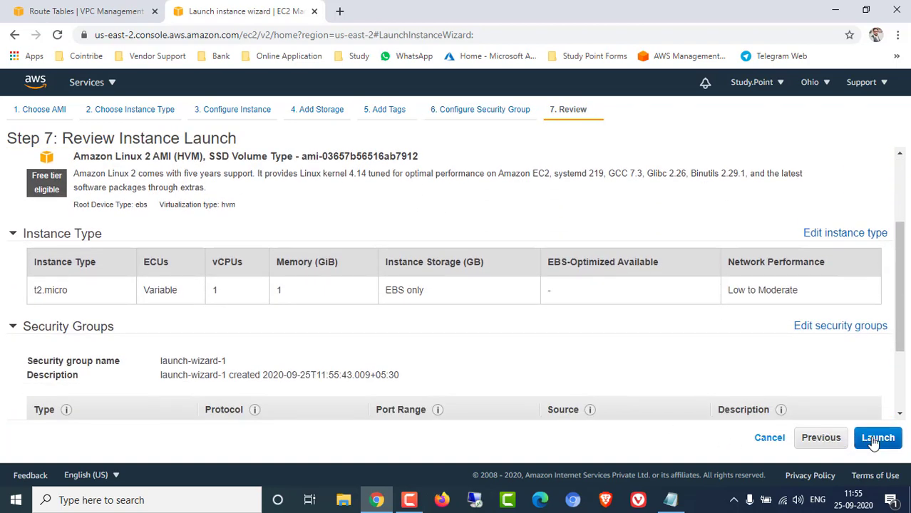
- Proceed to launch, create a new key pair named testvpc and save testvpc.pem to the Pictures folder
left_click(879, 440)
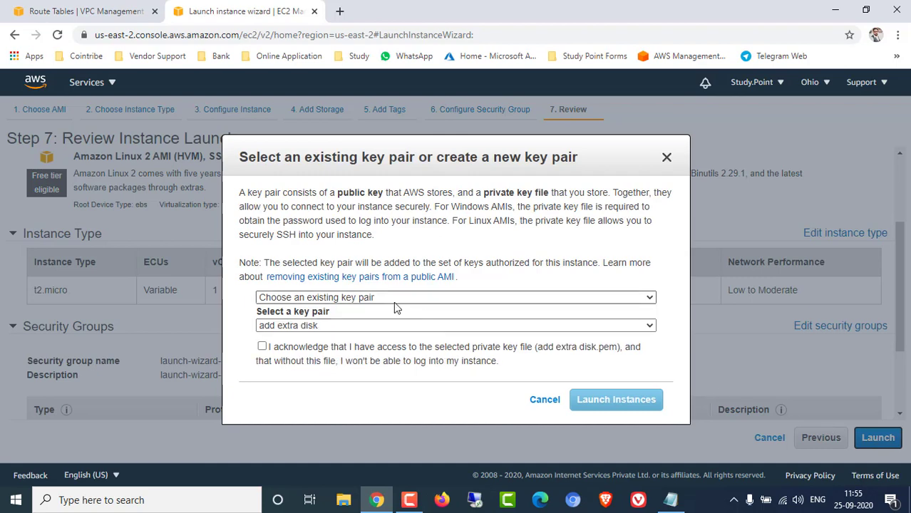
left_click(383, 297)
left_click(346, 321)
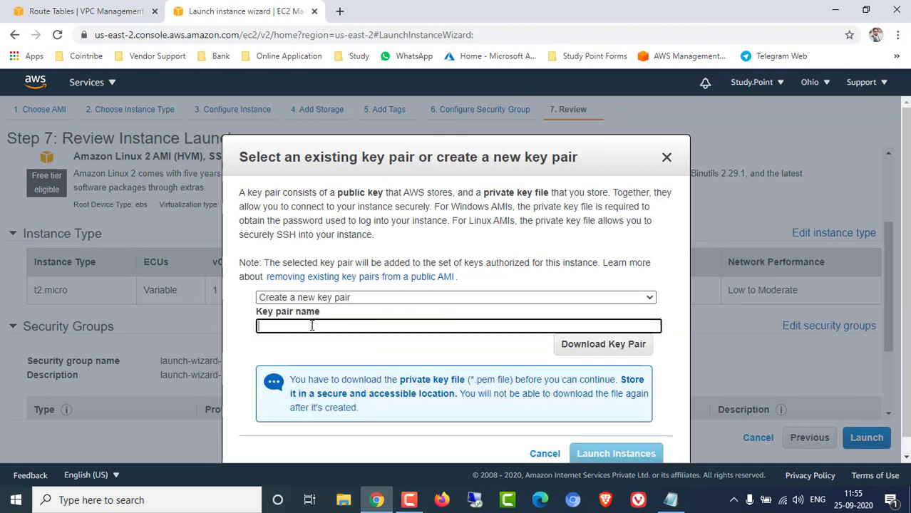
type("testvpc")
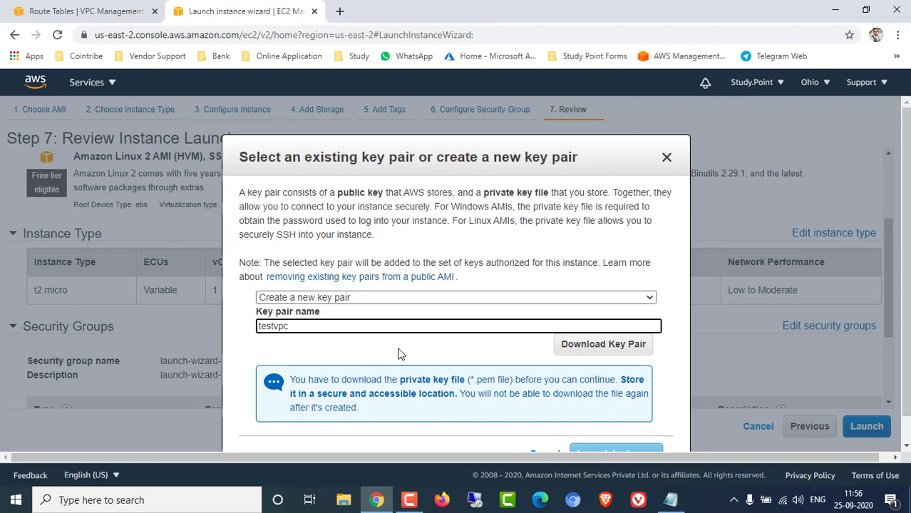
left_click(603, 348)
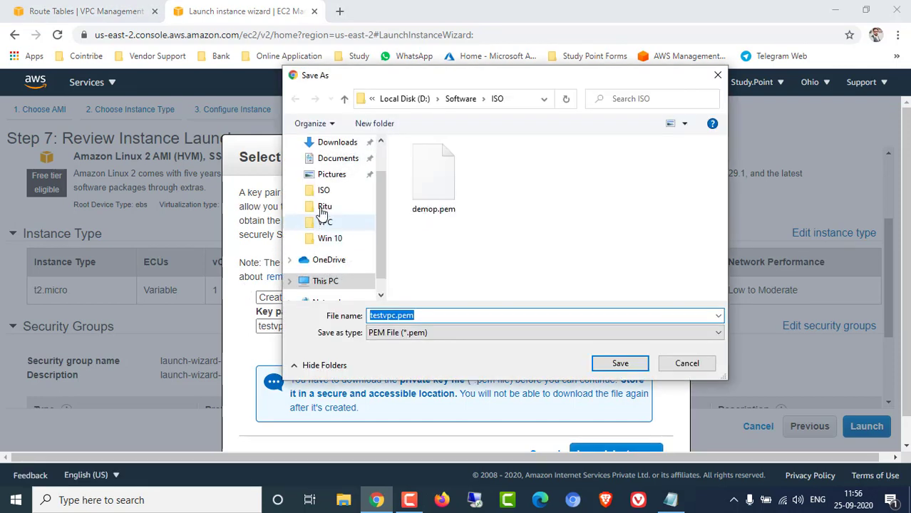
left_click(330, 174)
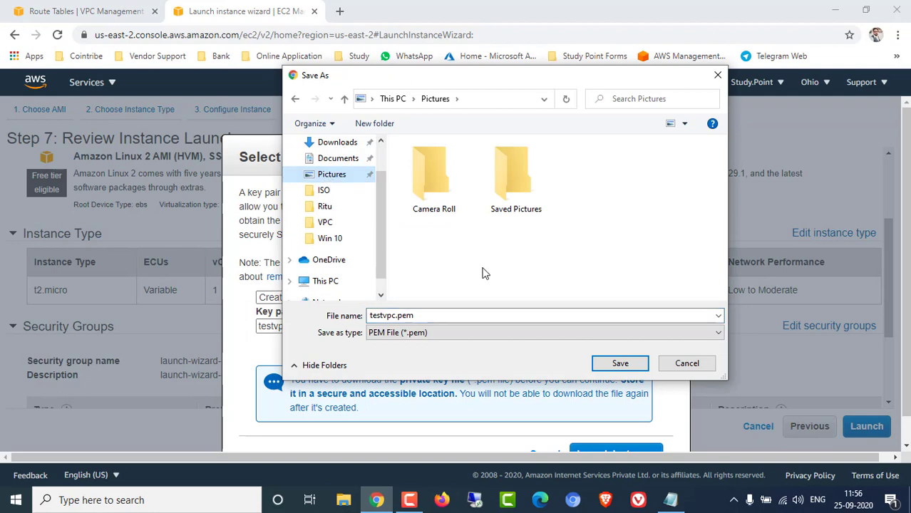
left_click(621, 365)
scroll(613, 391, "down", 1)
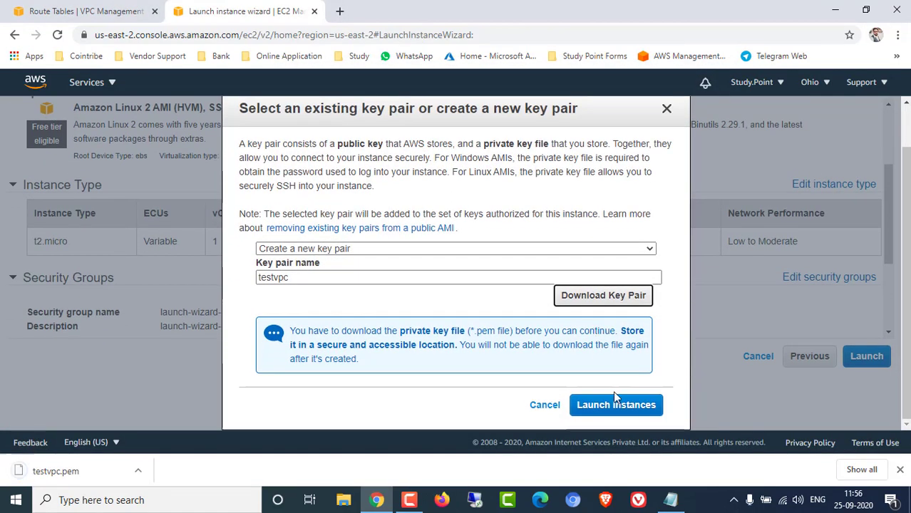
- Launch the instance with the testvpc key pair and open it in the instances list
left_click(615, 405)
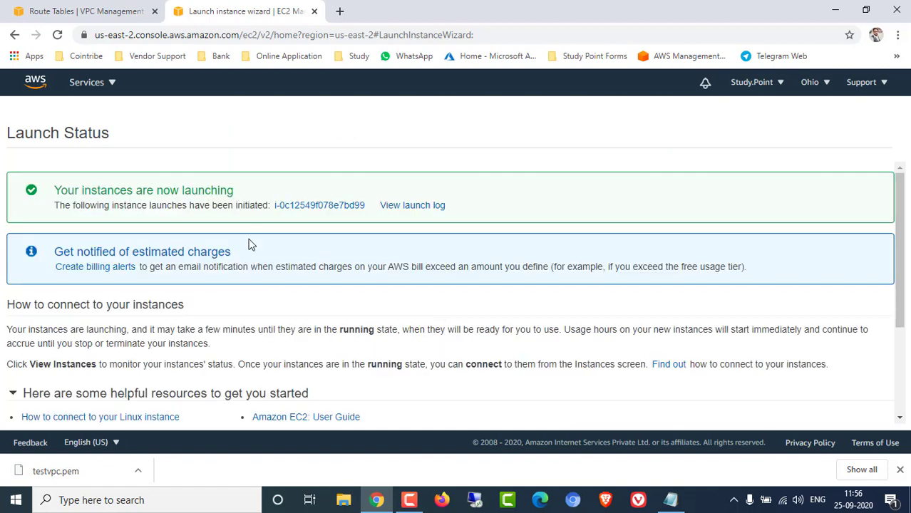
left_click(306, 209)
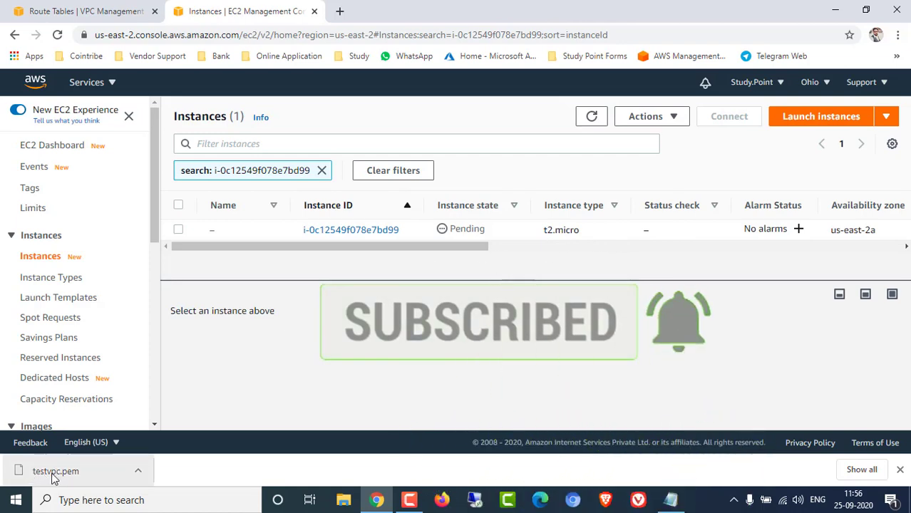
- Open PuTTYgen and load testvpc.pem from the Pictures folder, with all file types shown
left_click(63, 500)
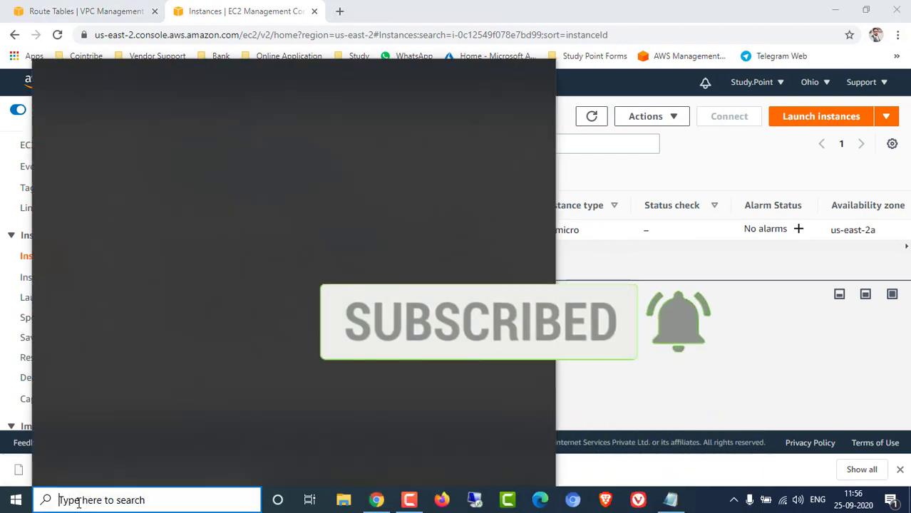
type("put")
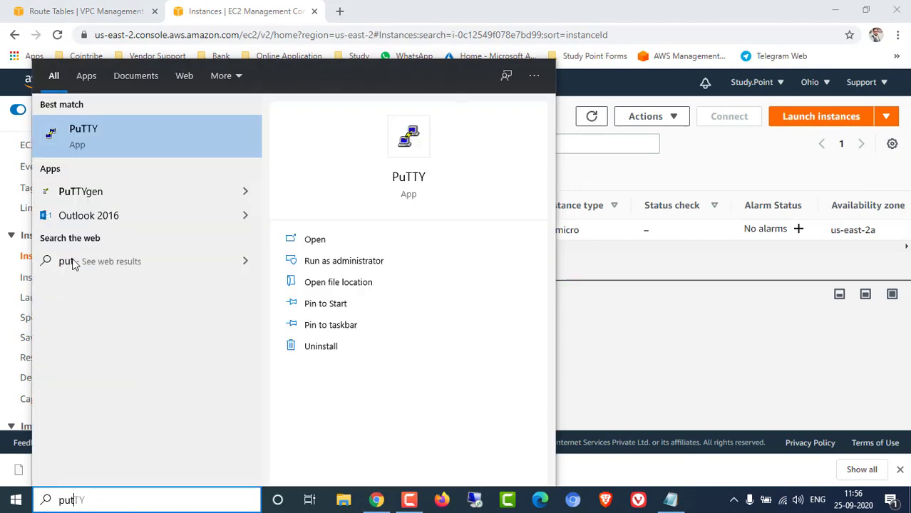
left_click(80, 191)
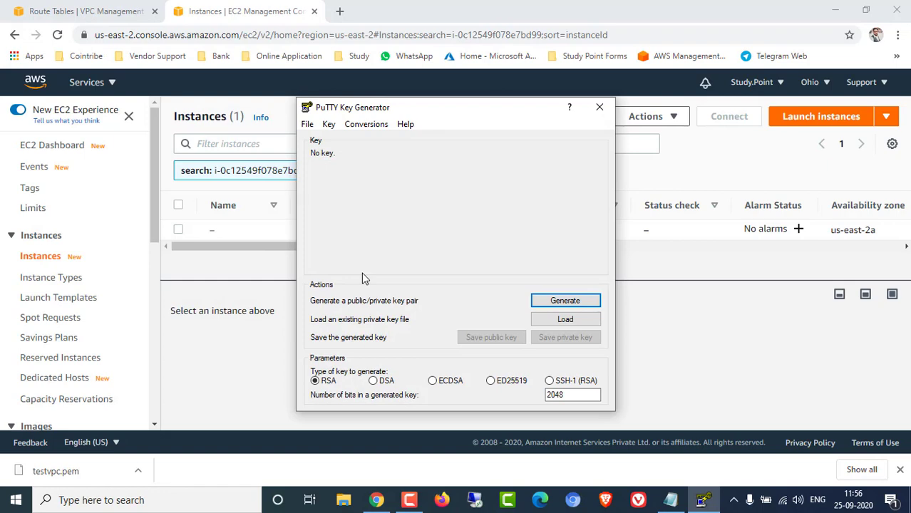
left_click(575, 320)
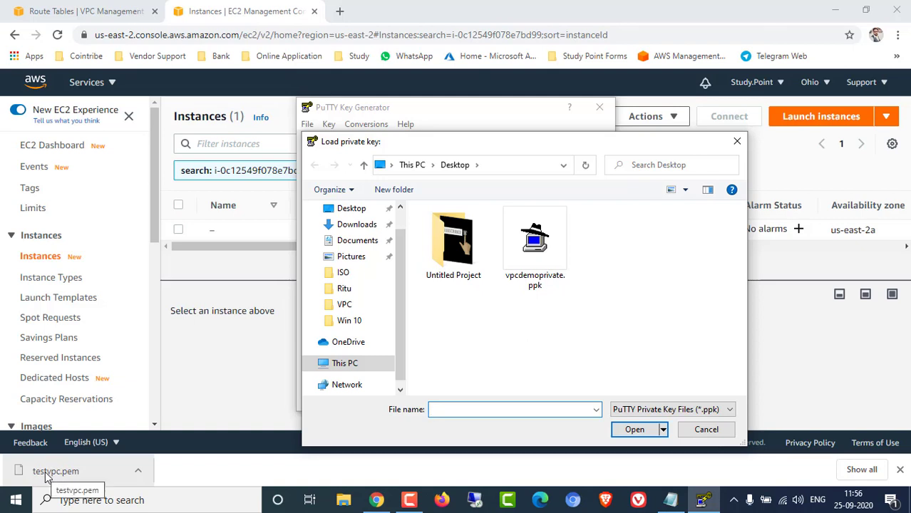
left_click(357, 262)
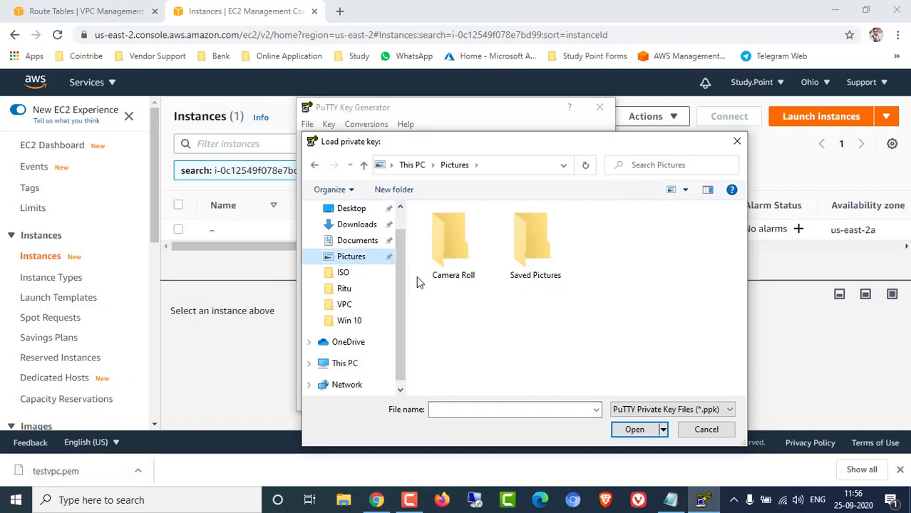
left_click(671, 410)
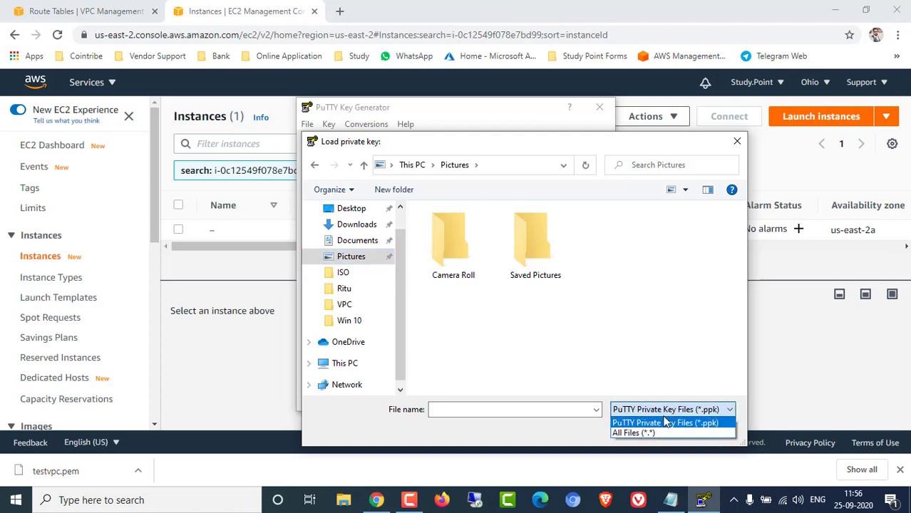
left_click(654, 432)
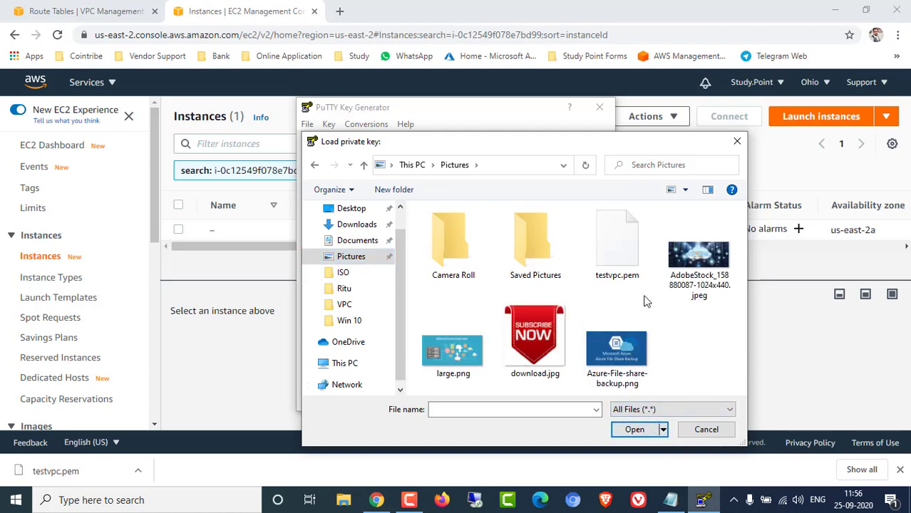
left_click(618, 251)
left_click(633, 430)
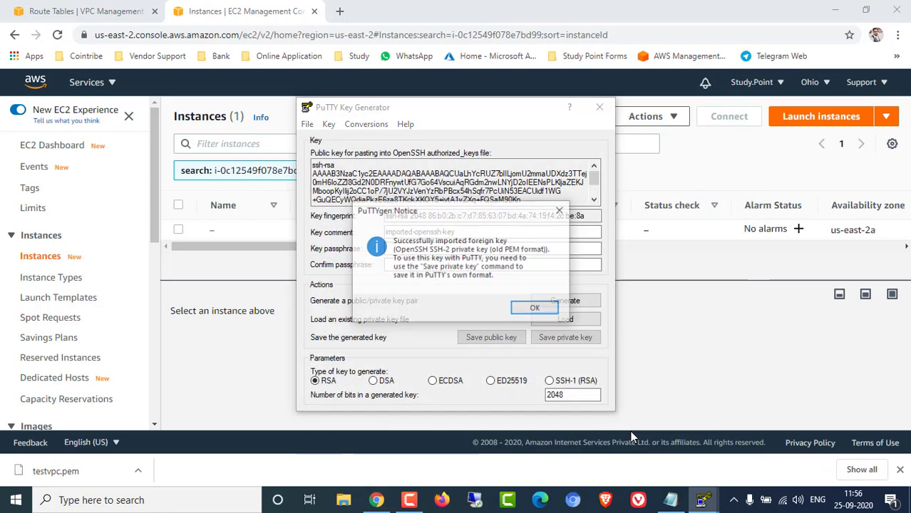
left_click(546, 307)
- Save the private key without a passphrase as testvpcprivate (.ppk) in the Pictures folder and close PuTTYgen
left_click(564, 338)
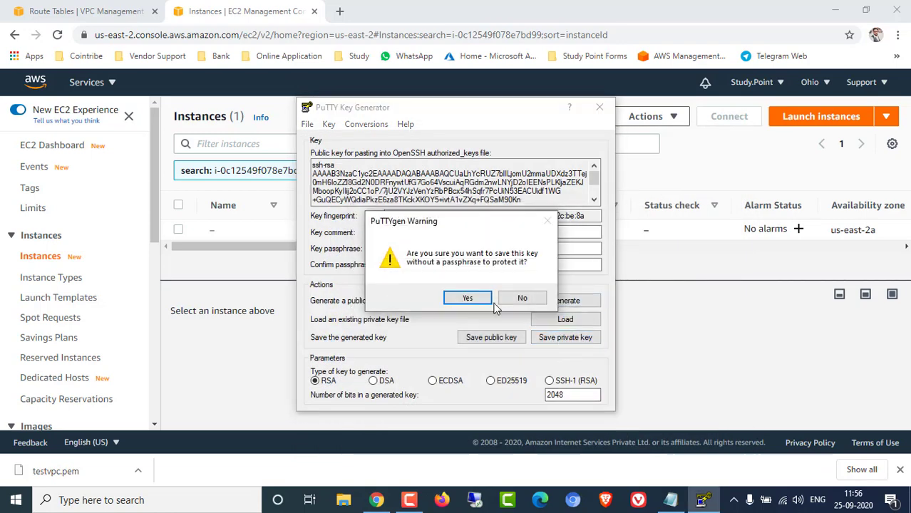
left_click(471, 299)
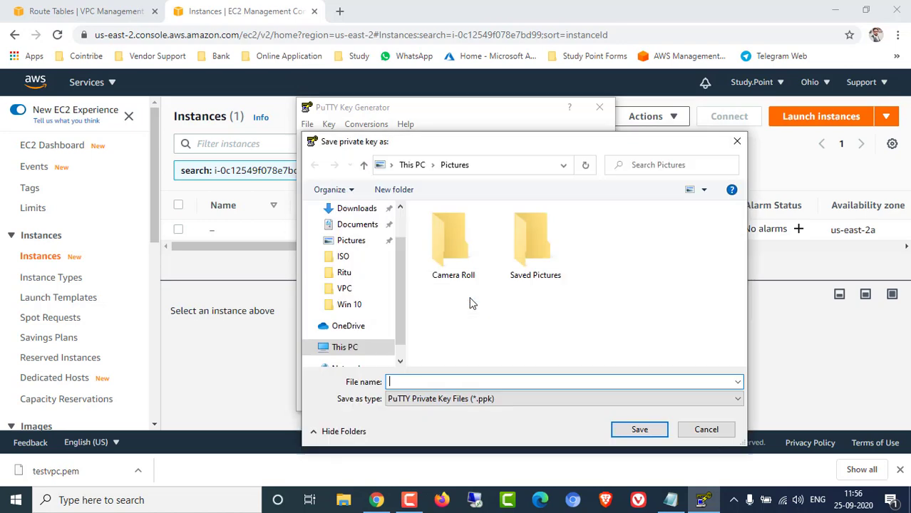
left_click(353, 243)
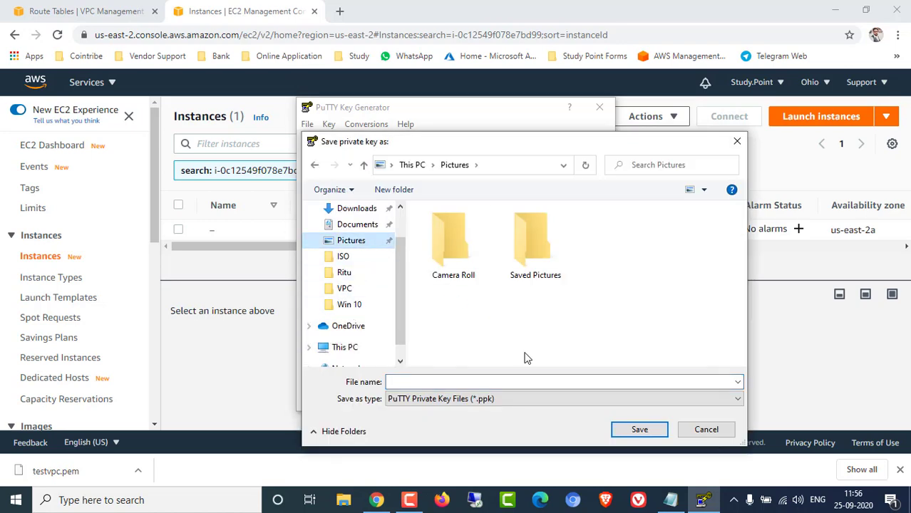
left_click(532, 378)
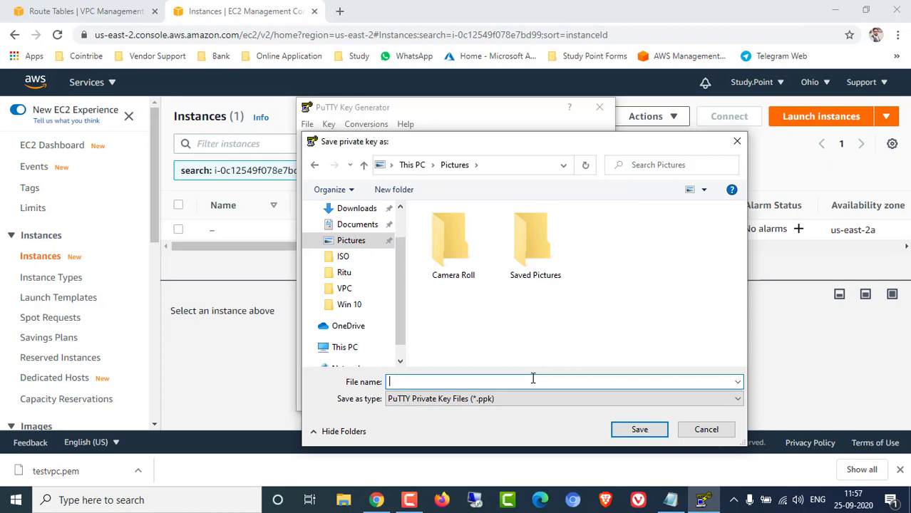
type("testvpcprivate")
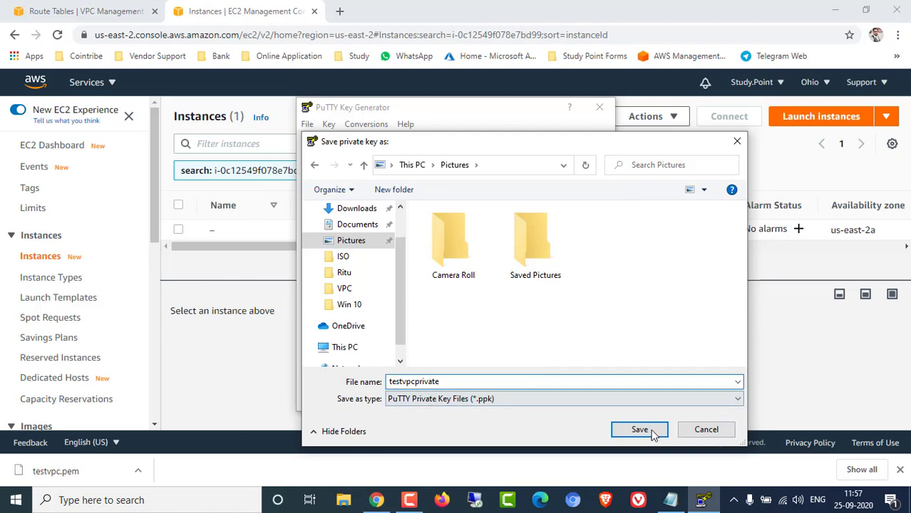
left_click(646, 429)
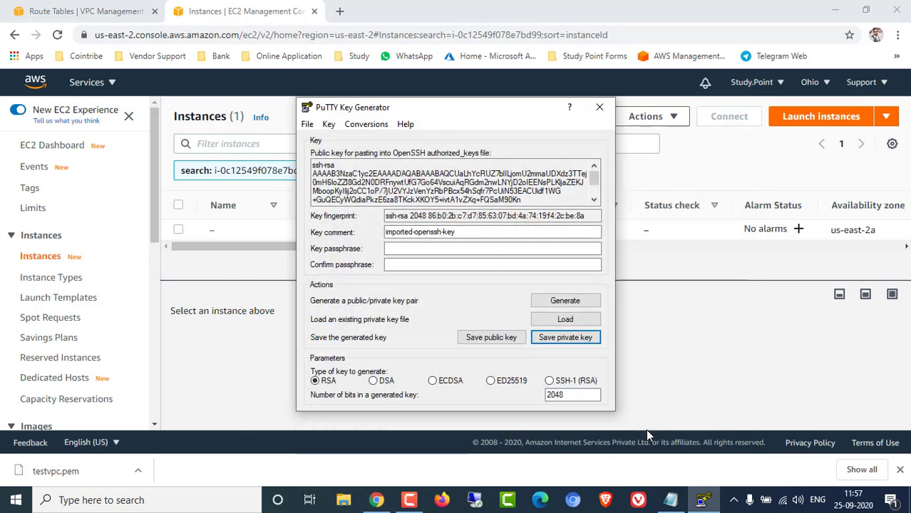
left_click(599, 107)
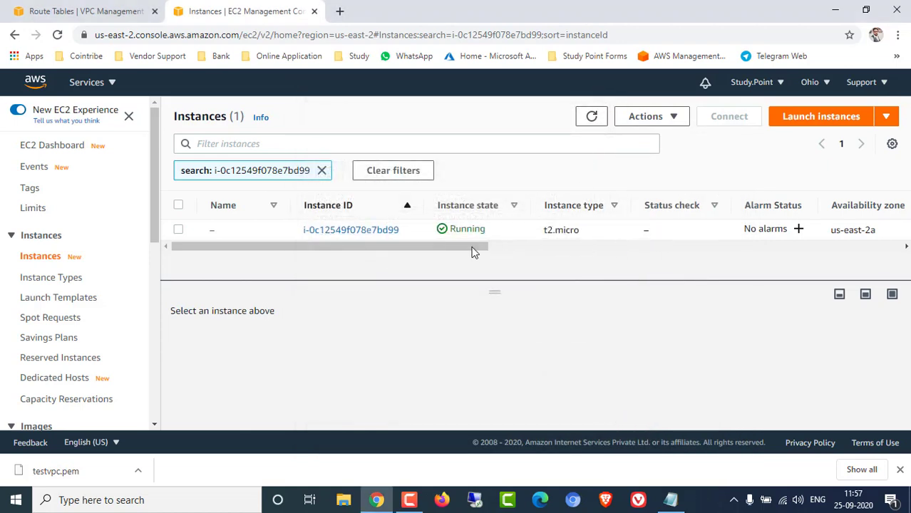
- Refresh the EC2 instances list and select the newly launched t2.micro instance
left_click_drag(454, 246, 435, 257)
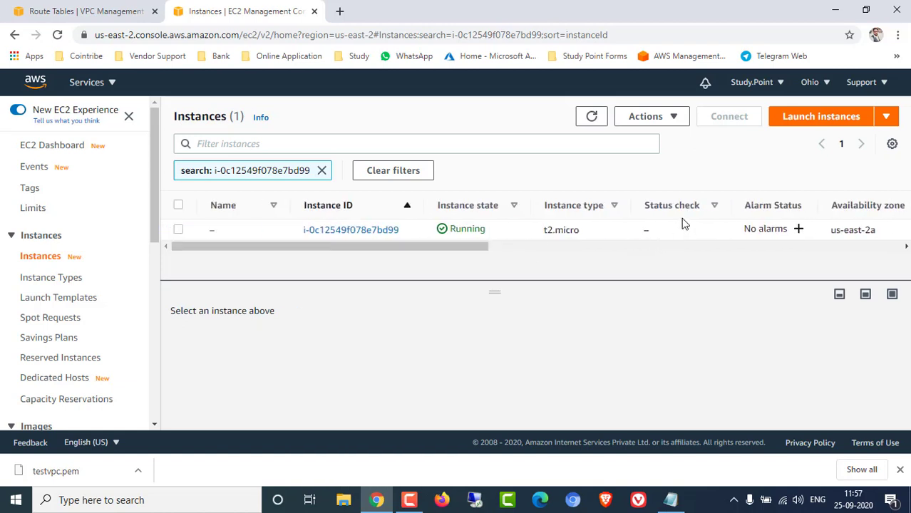
left_click(592, 116)
left_click_drag(706, 234, 672, 230)
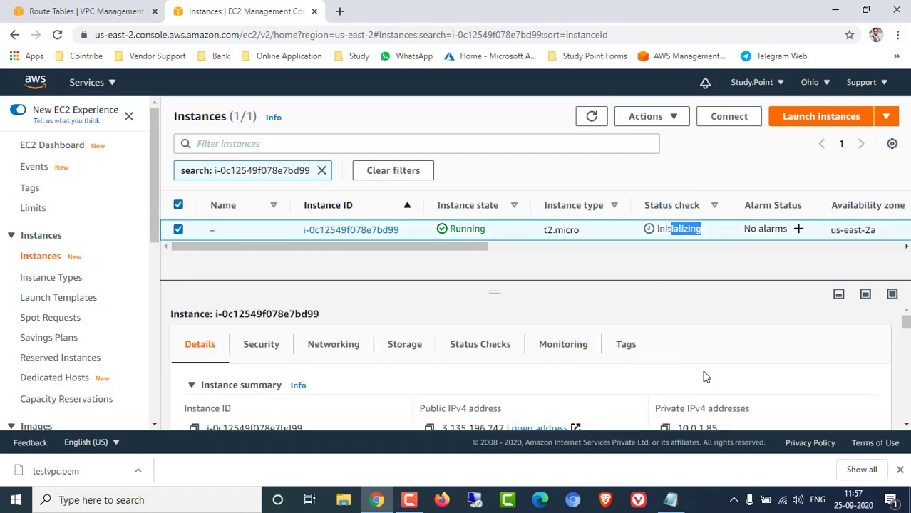
- Examine the selected instance's details, including its instance ID, IP addresses, private DNS, VPC, subnet and AMI
scroll(706, 376, "down", 1)
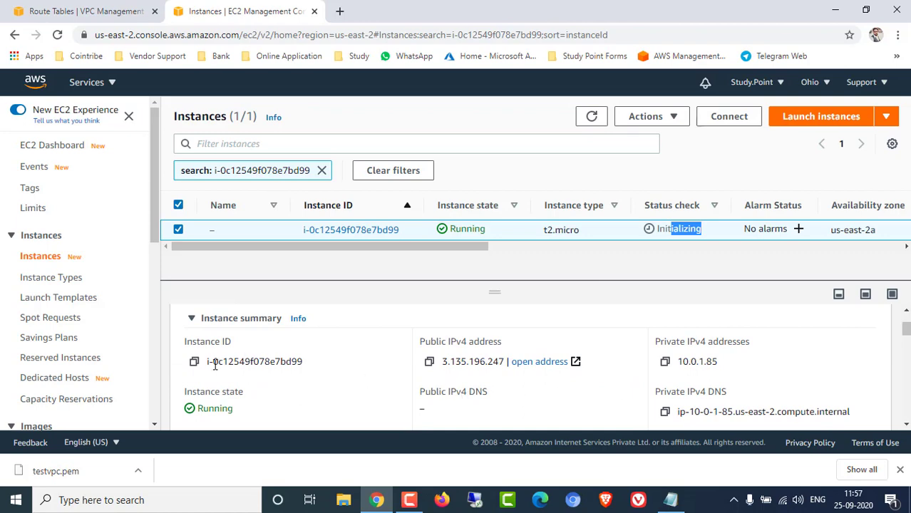
left_click_drag(213, 362, 280, 363)
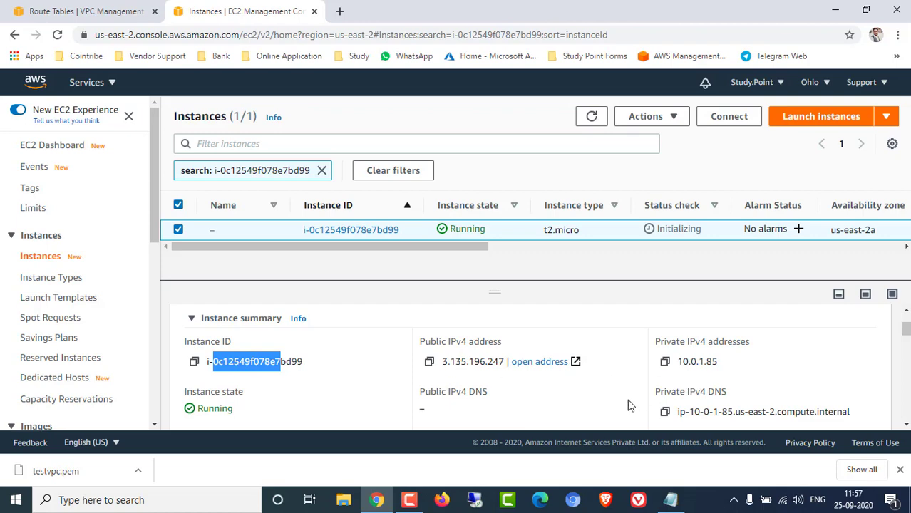
left_click_drag(678, 413, 867, 420)
scroll(555, 413, "down", 1)
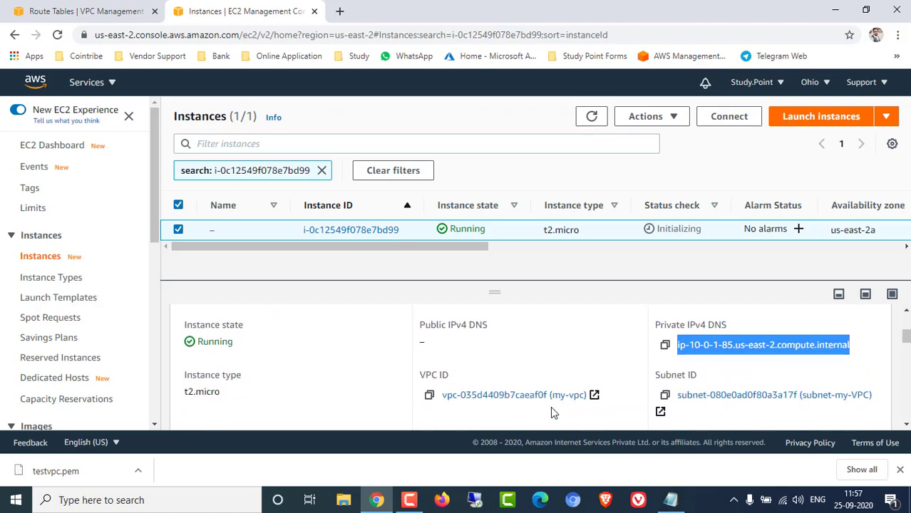
scroll(535, 403, "down", 1)
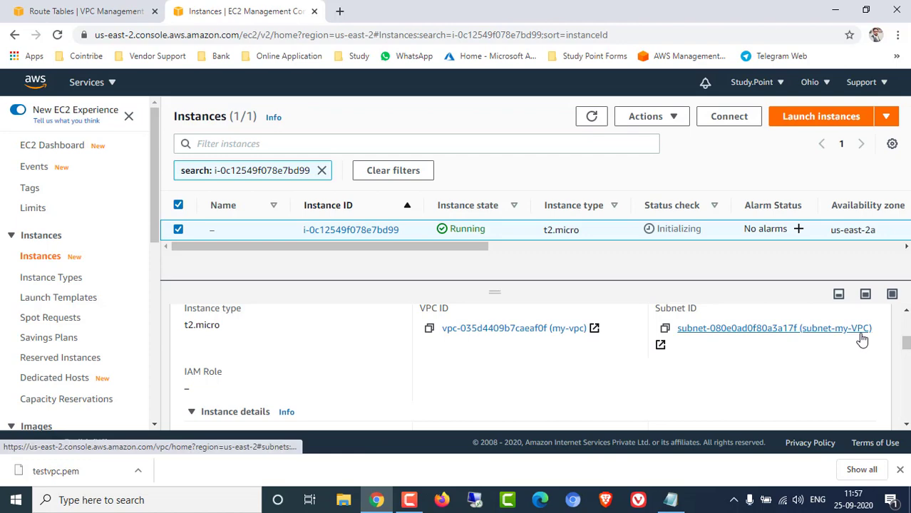
scroll(549, 409, "down", 1)
scroll(528, 406, "down", 1)
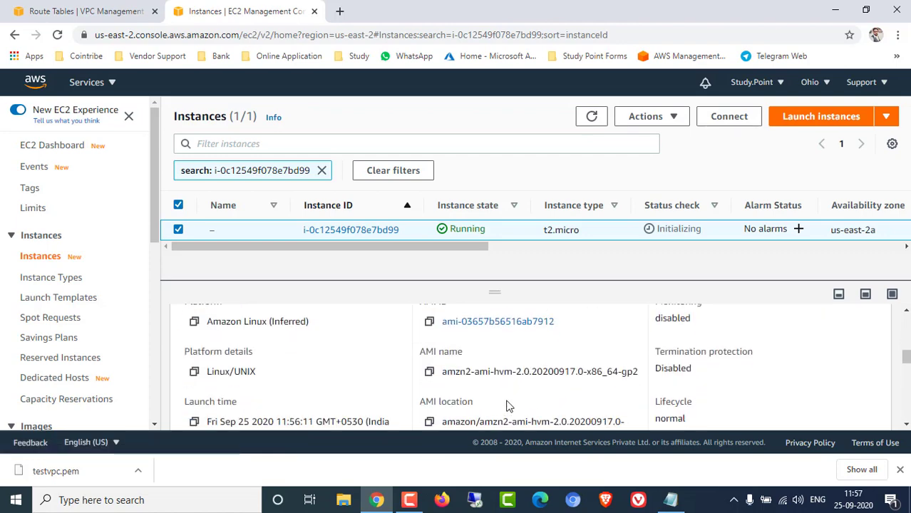
scroll(507, 405, "down", 2)
scroll(506, 405, "up", 8)
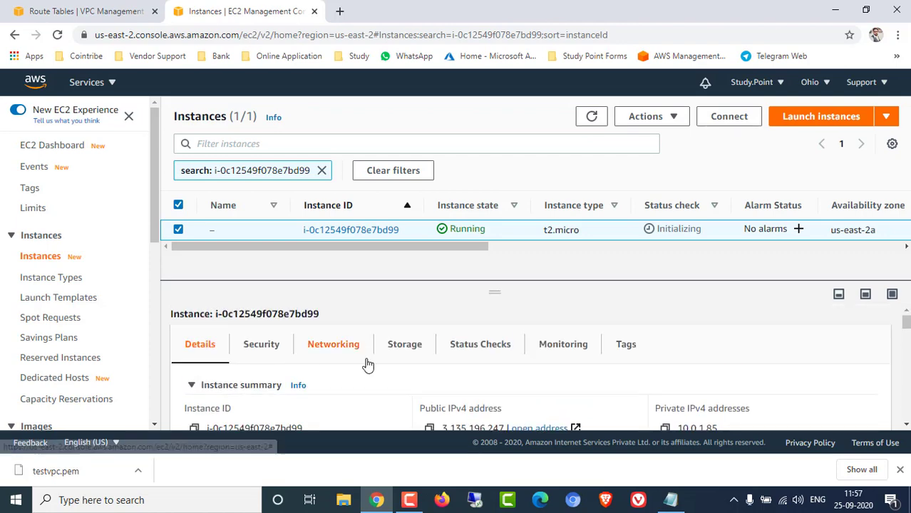
- Review the instance's security details, including its security group and the inbound and outbound rules
left_click(261, 345)
scroll(394, 342, "down", 1)
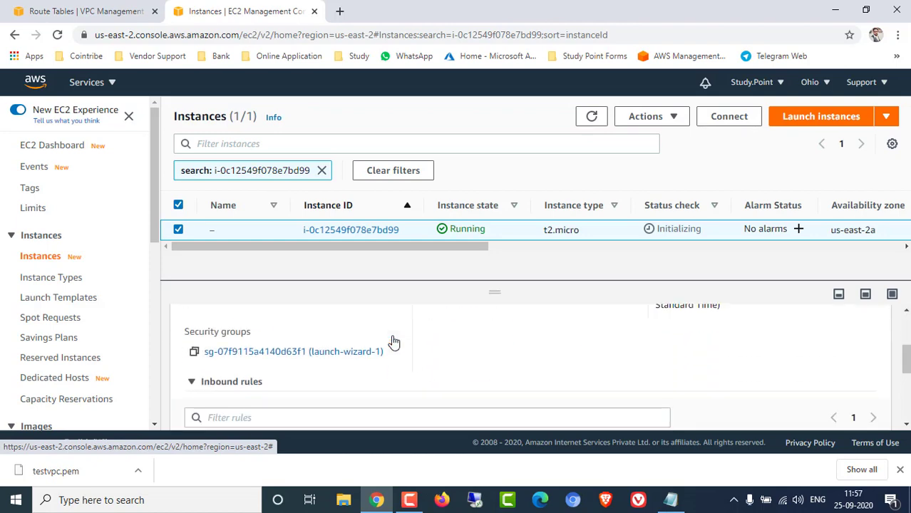
scroll(458, 360, "up", 2)
scroll(458, 360, "down", 3)
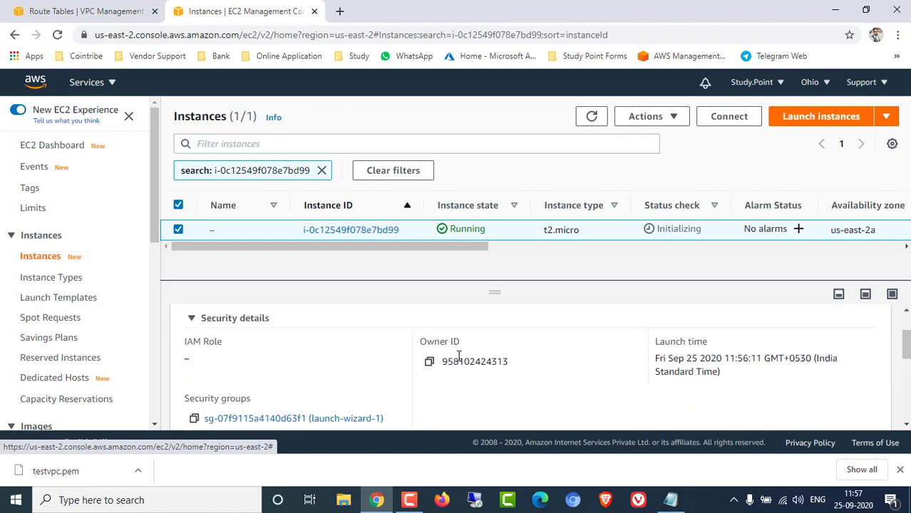
scroll(456, 364, "down", 1)
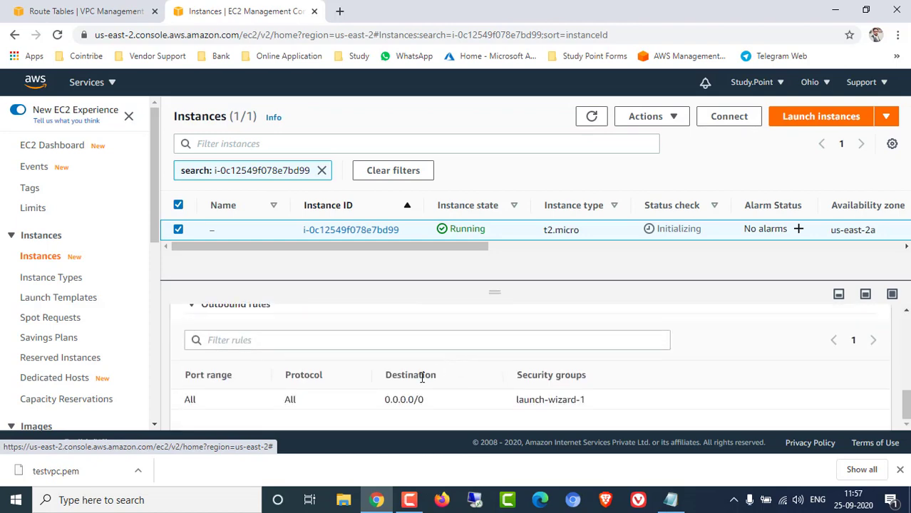
scroll(421, 377, "up", 2)
scroll(421, 380, "down", 2)
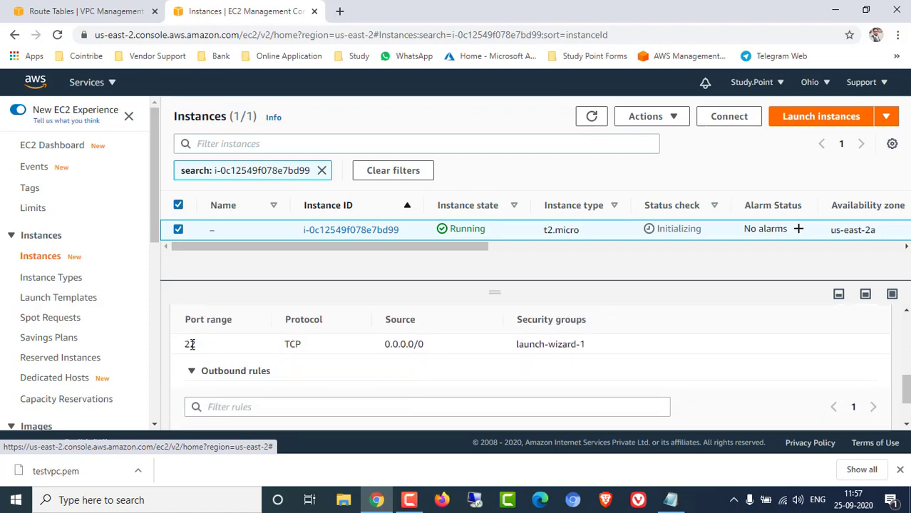
left_click_drag(191, 343, 212, 346)
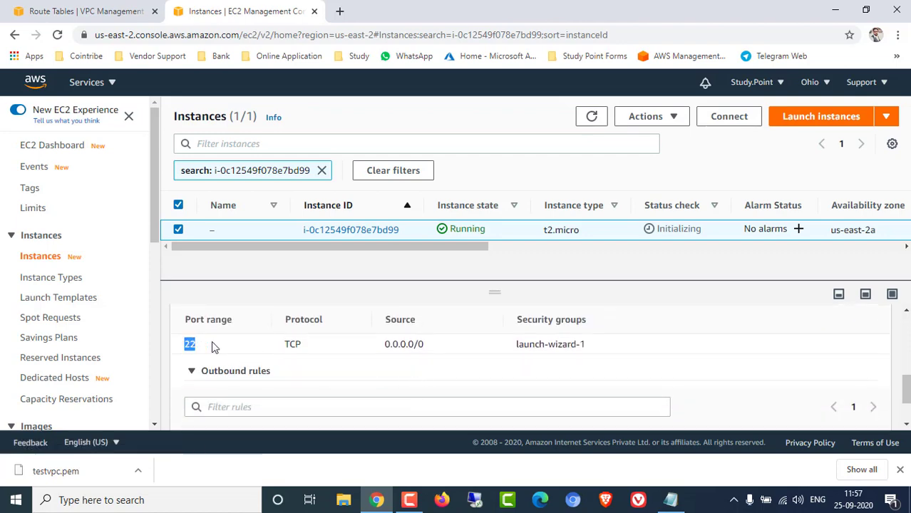
scroll(333, 359, "up", 5)
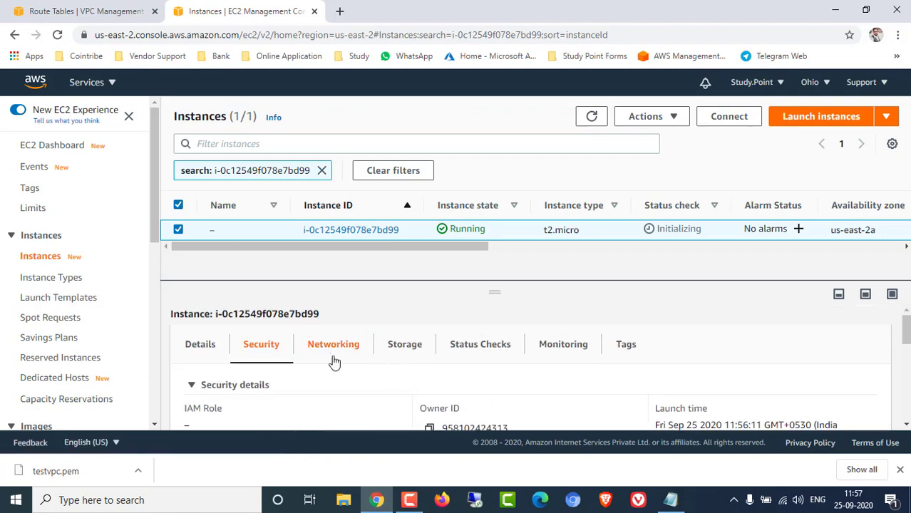
- Review the instance's networking details, storage and status checks
left_click(332, 345)
scroll(409, 368, "down", 4)
scroll(411, 368, "up", 2)
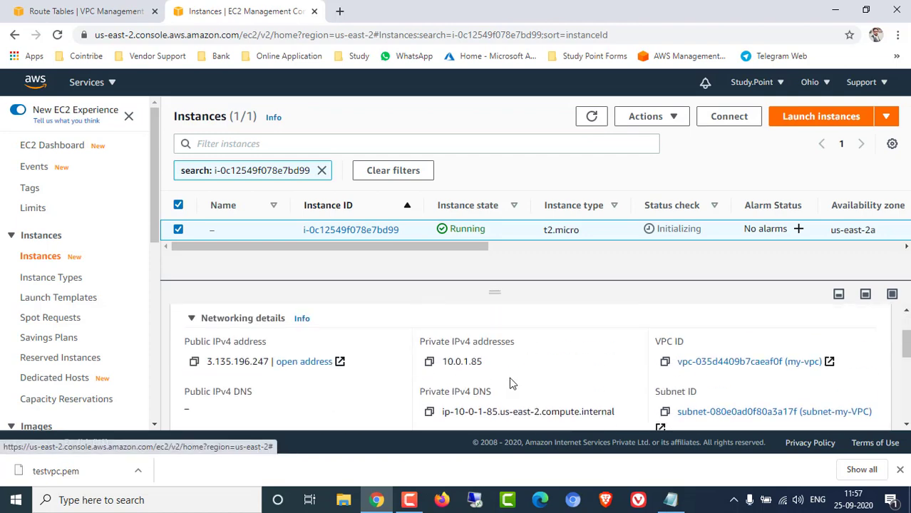
scroll(509, 383, "up", 2)
left_click(405, 349)
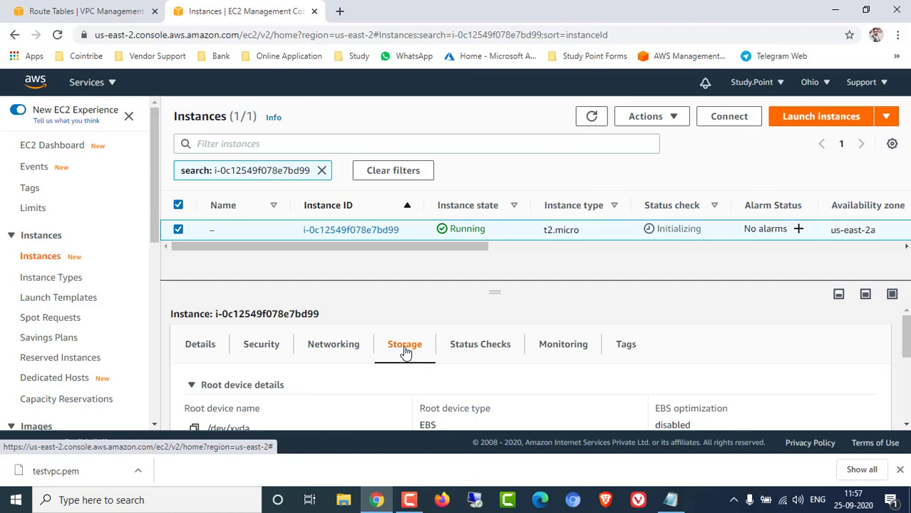
left_click(488, 350)
scroll(511, 378, "down", 2)
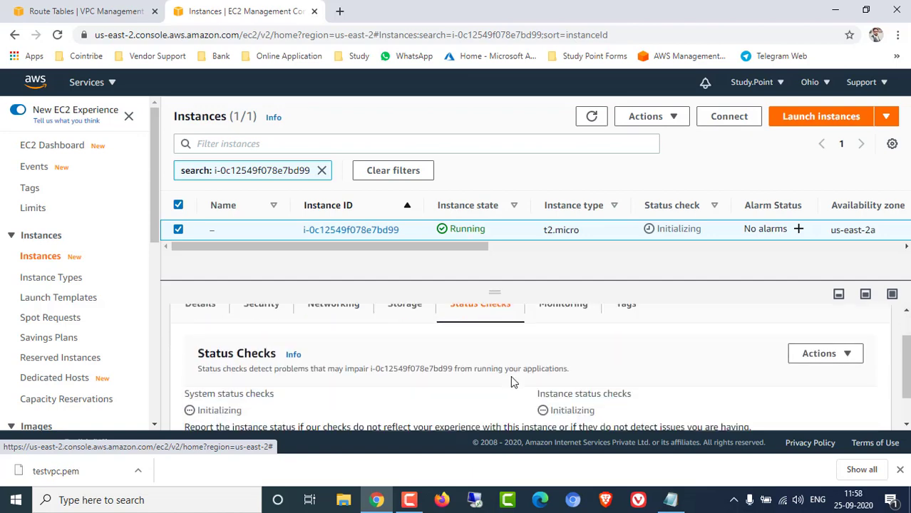
scroll(511, 383, "down", 1)
scroll(485, 375, "up", 3)
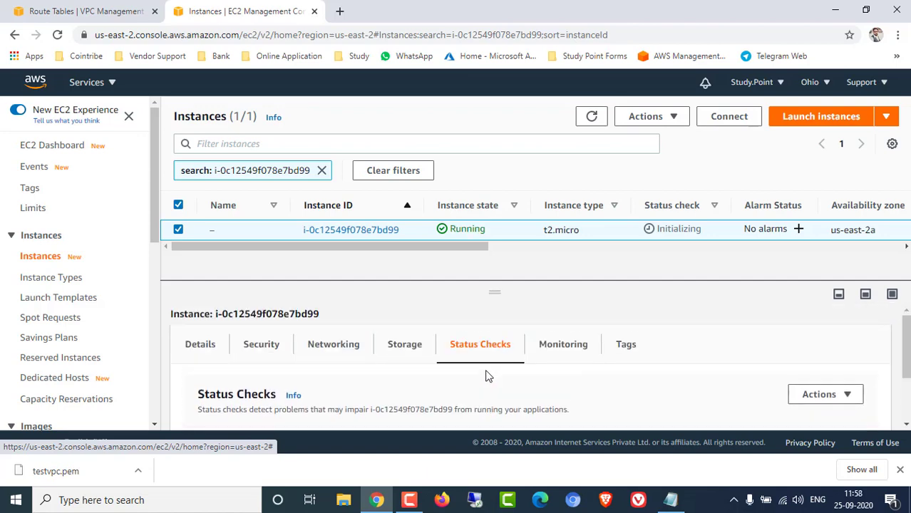
- Review the selected instance's monitoring information
left_click(565, 346)
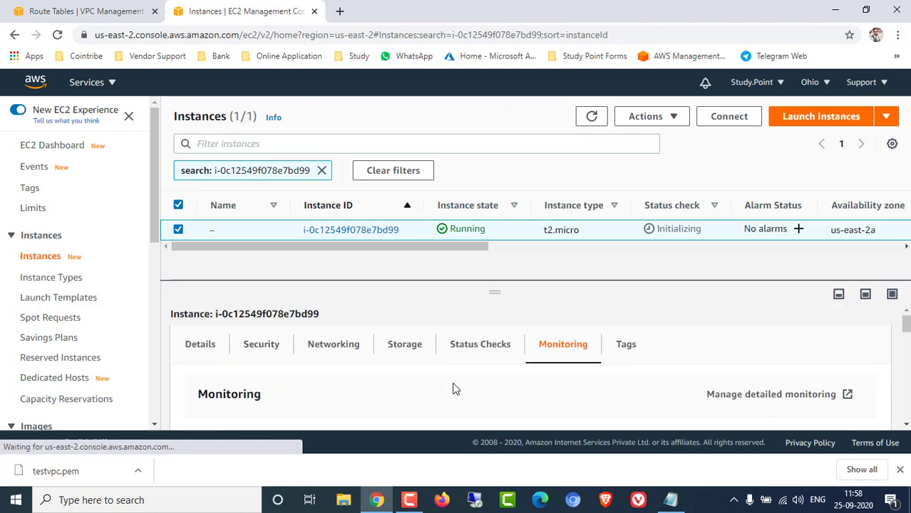
scroll(455, 389, "down", 2)
scroll(504, 388, "up", 3)
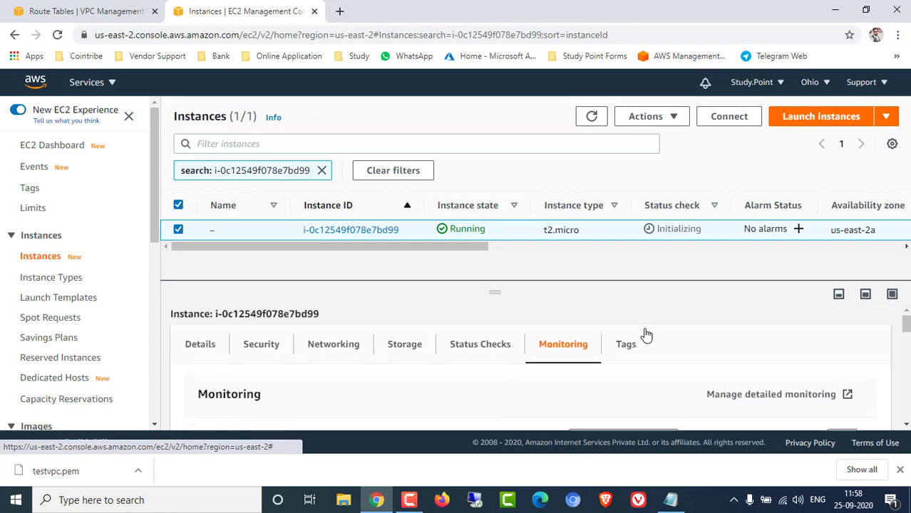
- Refresh the instances list, reselect the t2.micro instance and copy its public IPv4 address from the details
left_click(591, 117)
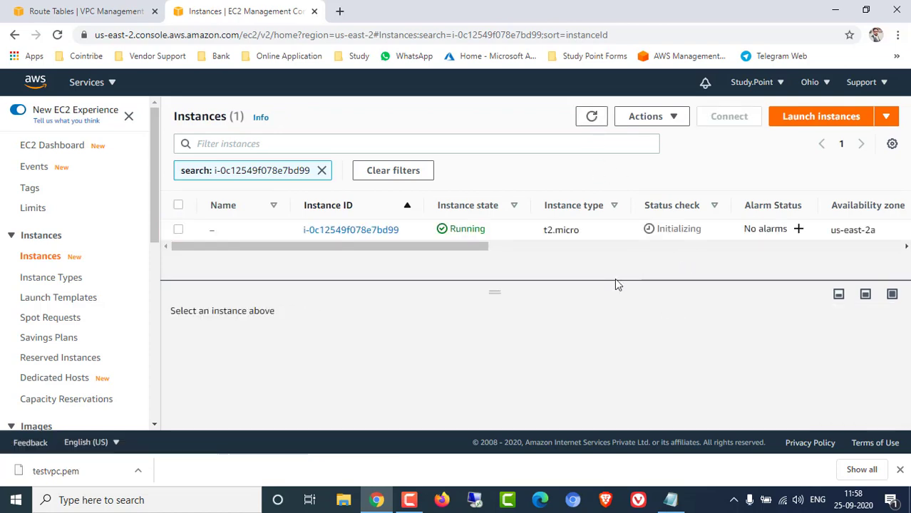
left_click(179, 231)
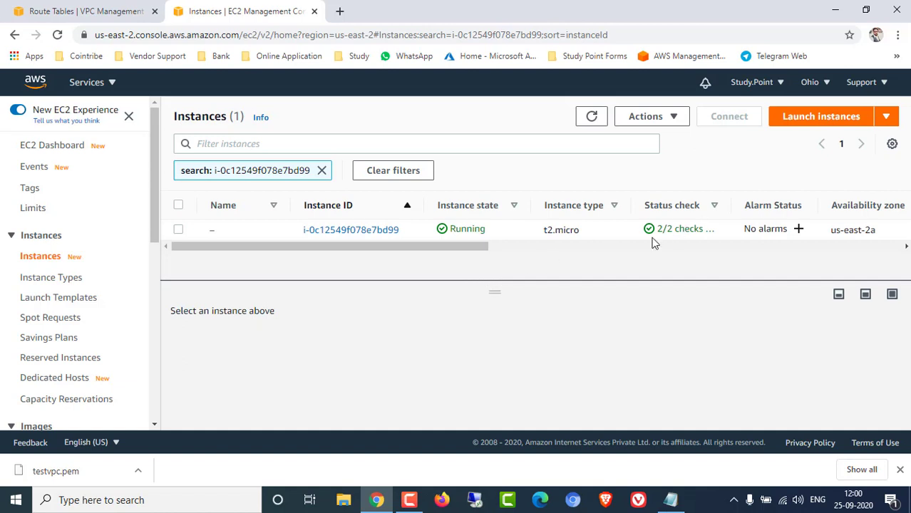
left_click(177, 231)
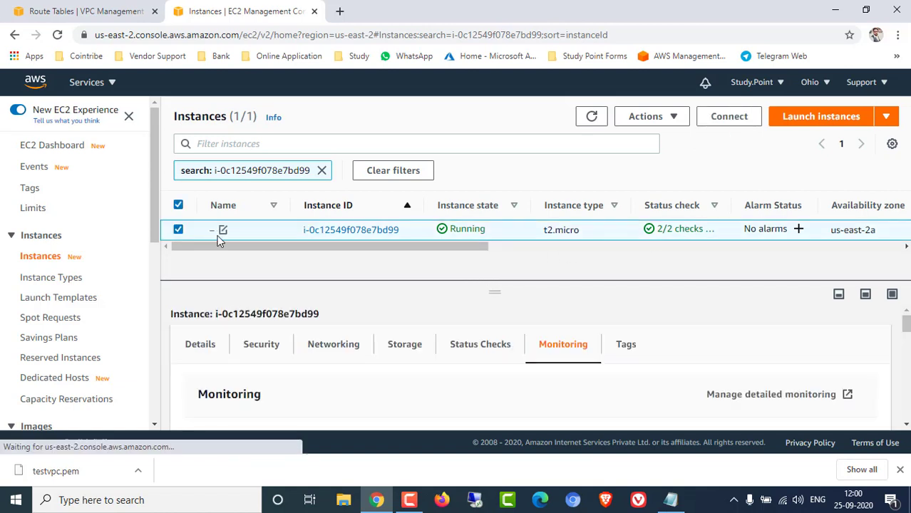
left_click(200, 345)
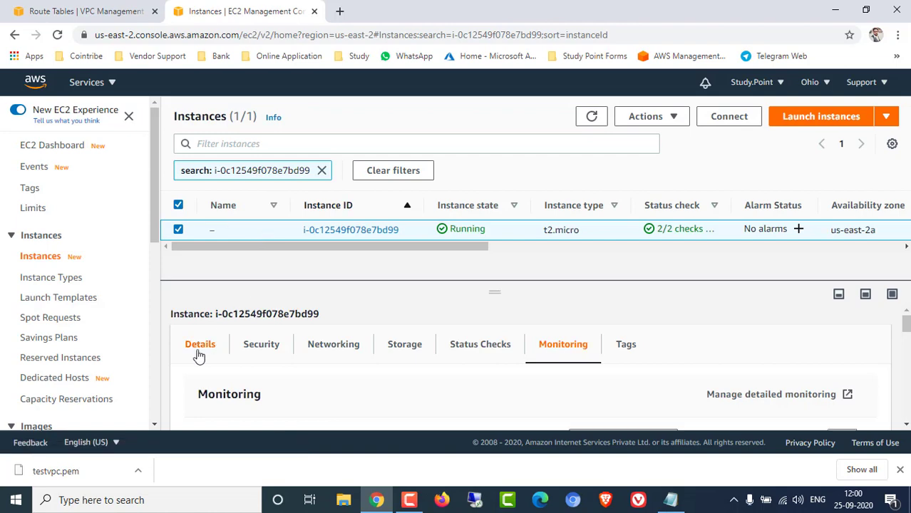
scroll(544, 378, "down", 1)
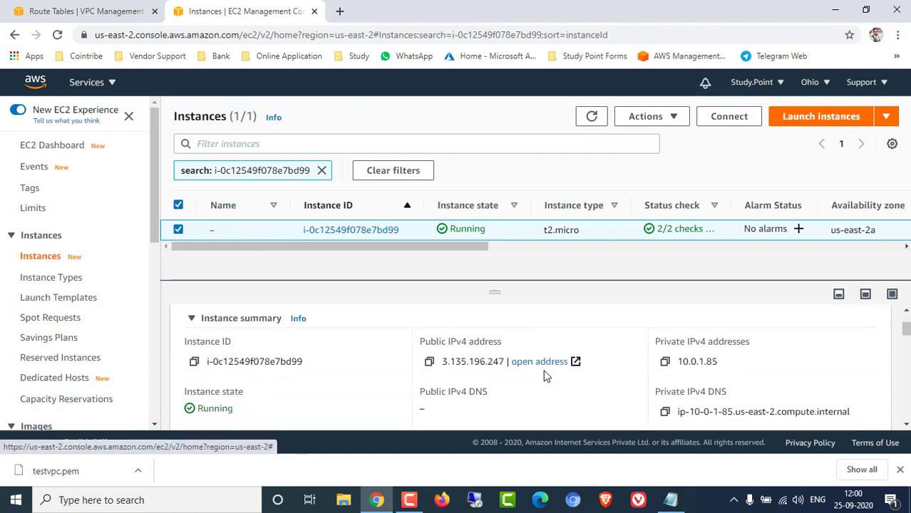
left_click(428, 364)
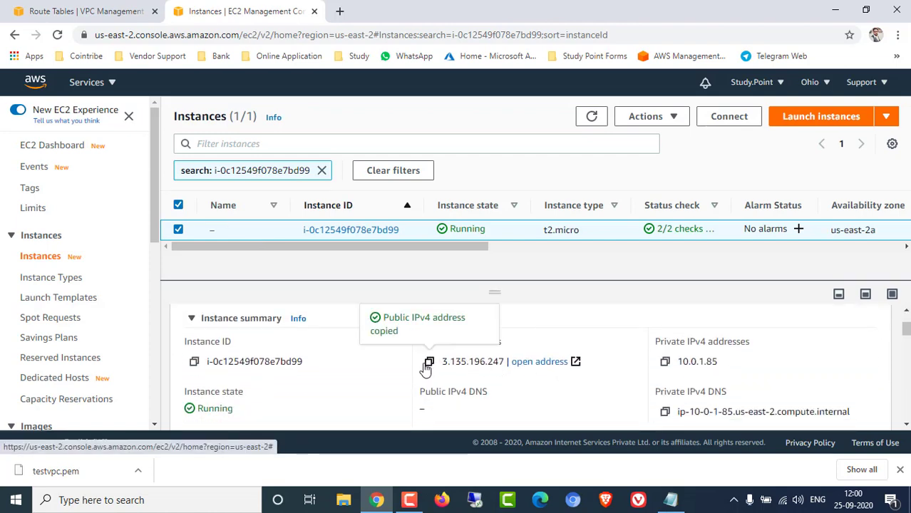
- Open PuTTY and set the host to the instance's copied public IPv4 address, 3.135.196.247
left_click(132, 502)
type("puty")
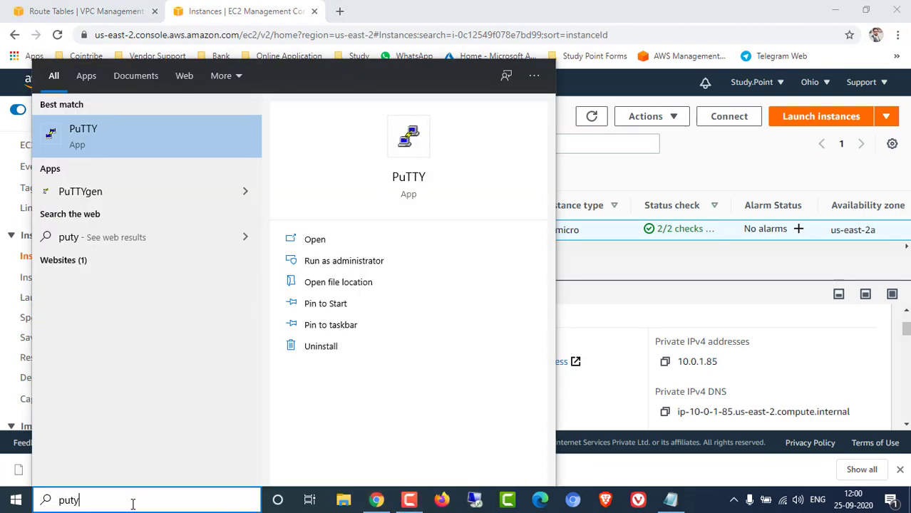
left_click(101, 137)
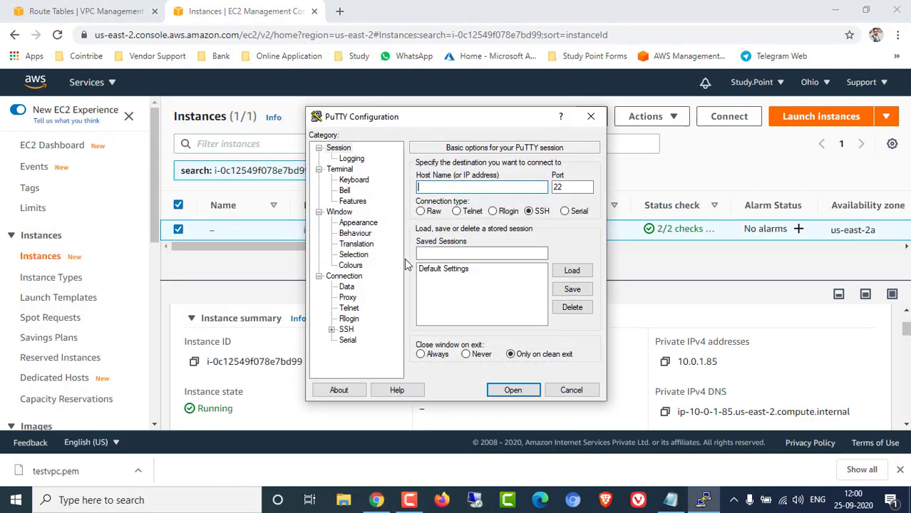
key("ctrl+v")
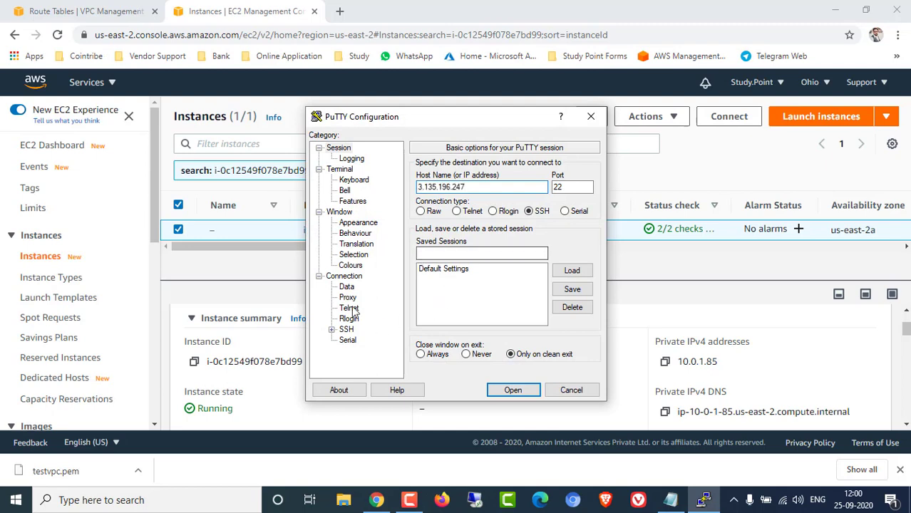
- Set testvpcprivate.ppk from the Pictures folder as the SSH authentication key, and open the connection, trusting the server's host key
left_click(332, 330)
left_click(359, 321)
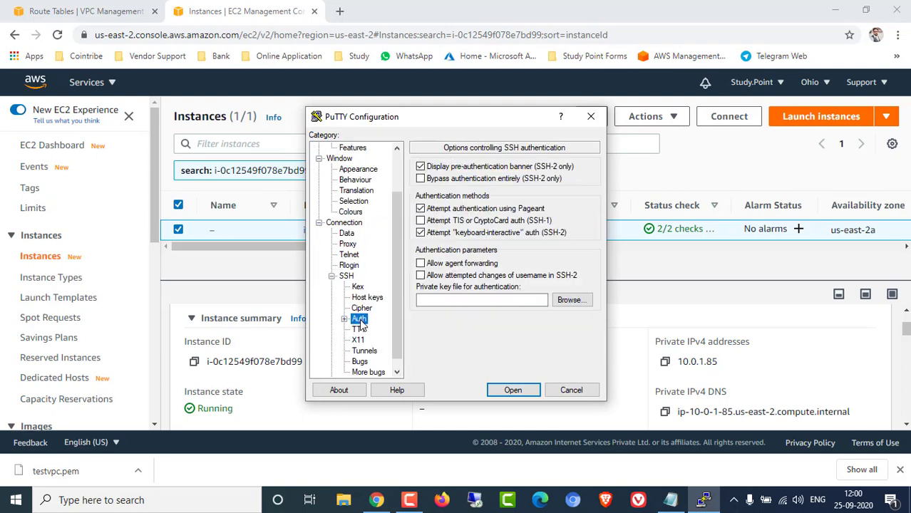
left_click(572, 301)
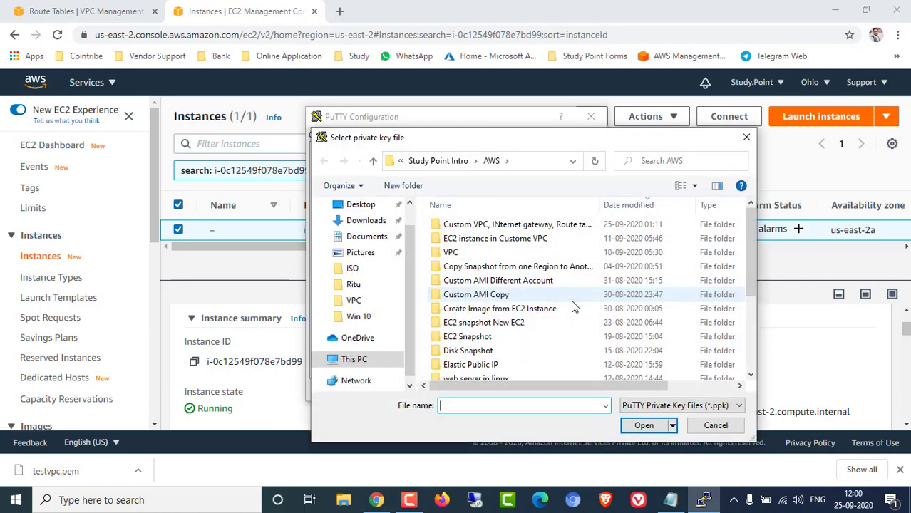
left_click(360, 252)
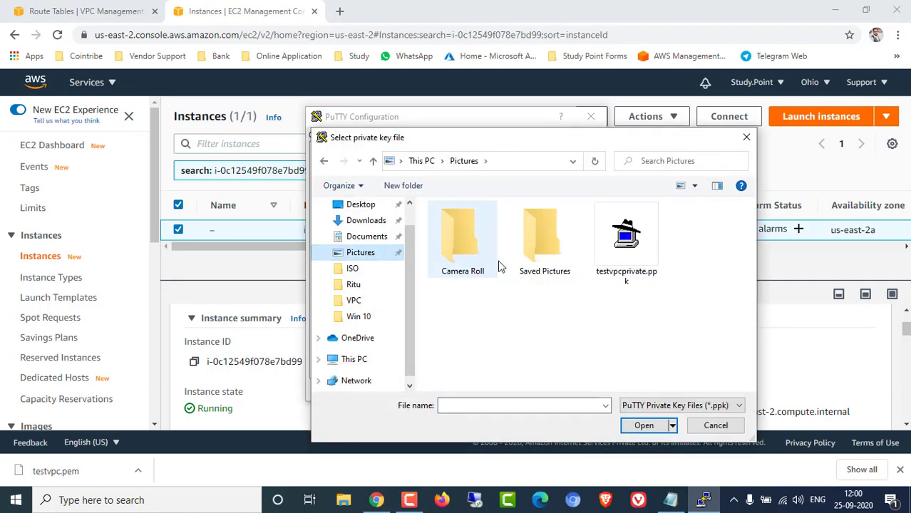
double_click(640, 256)
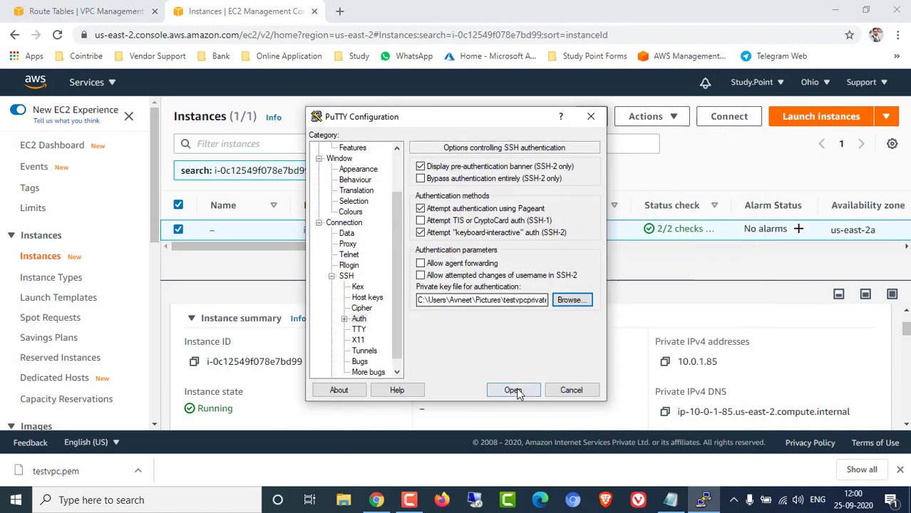
left_click(519, 388)
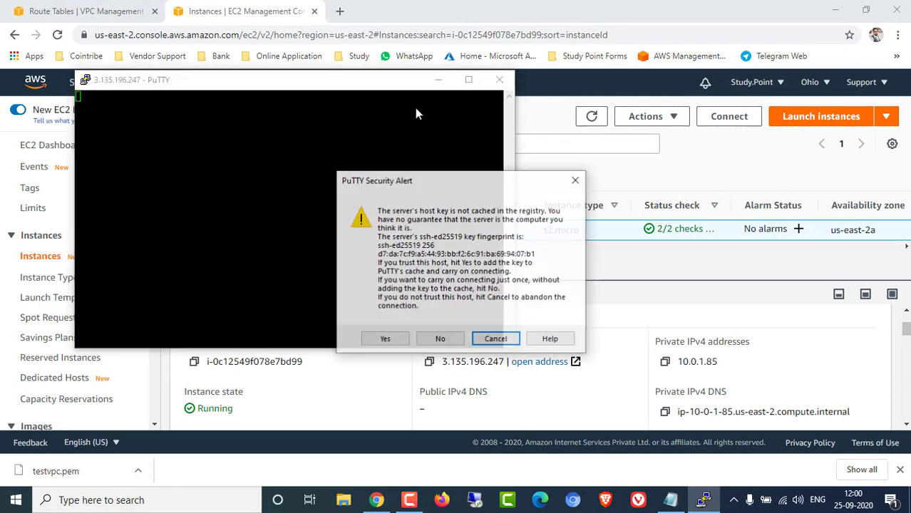
left_click(378, 339)
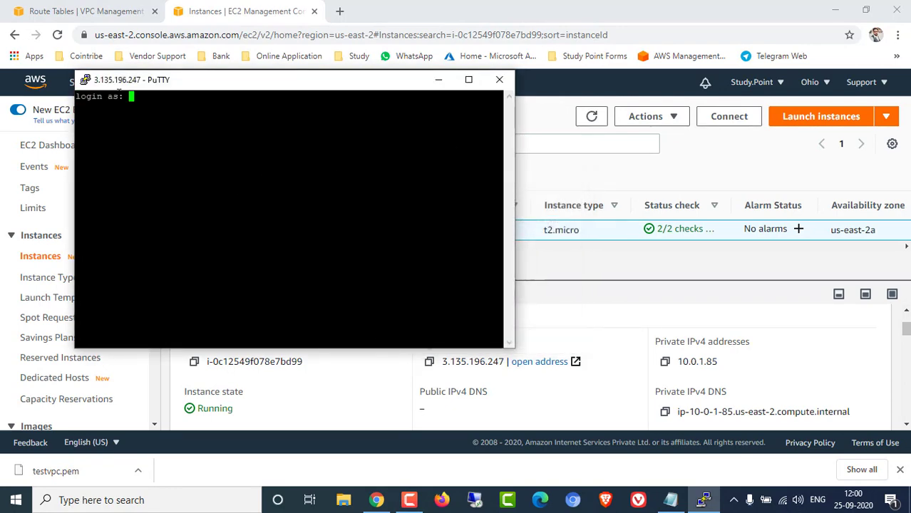
- Change the PuTTY terminal font to Courier New bold, 18-point, and move the enlarged window higher on the screen
right_click(120, 83)
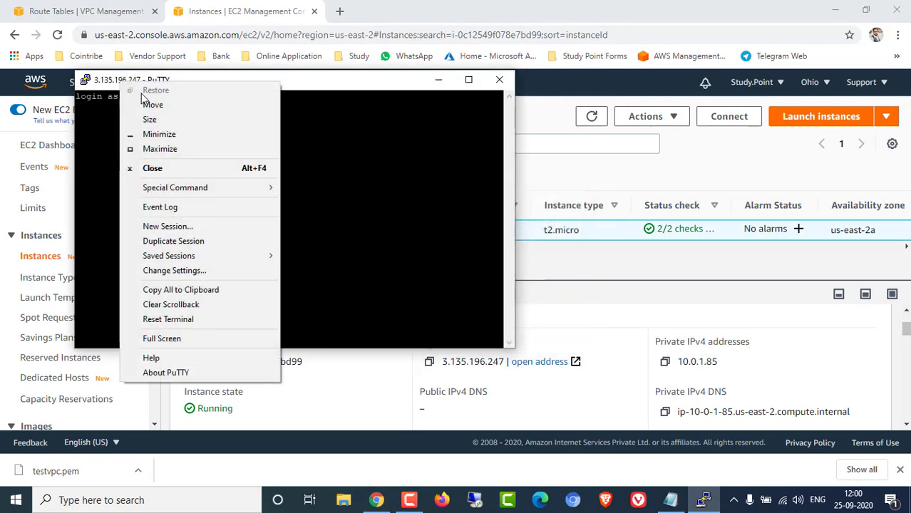
left_click(174, 271)
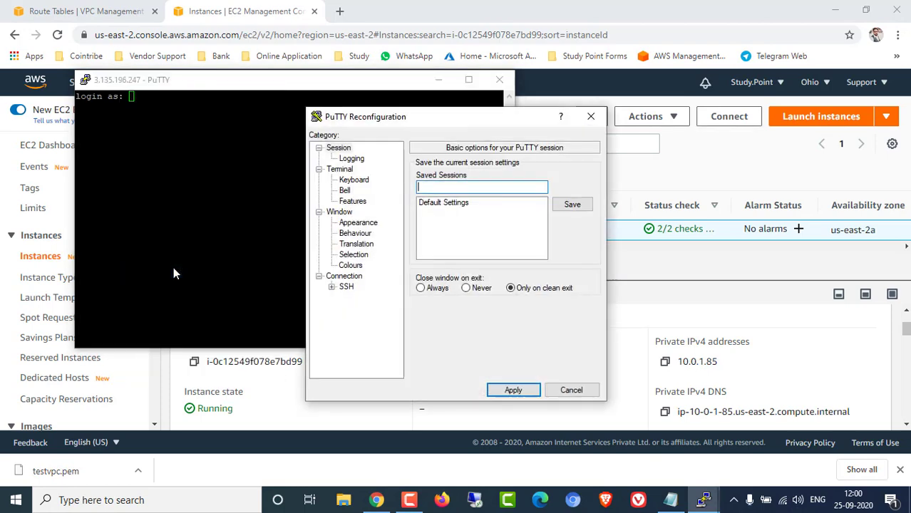
left_click(356, 223)
left_click(563, 242)
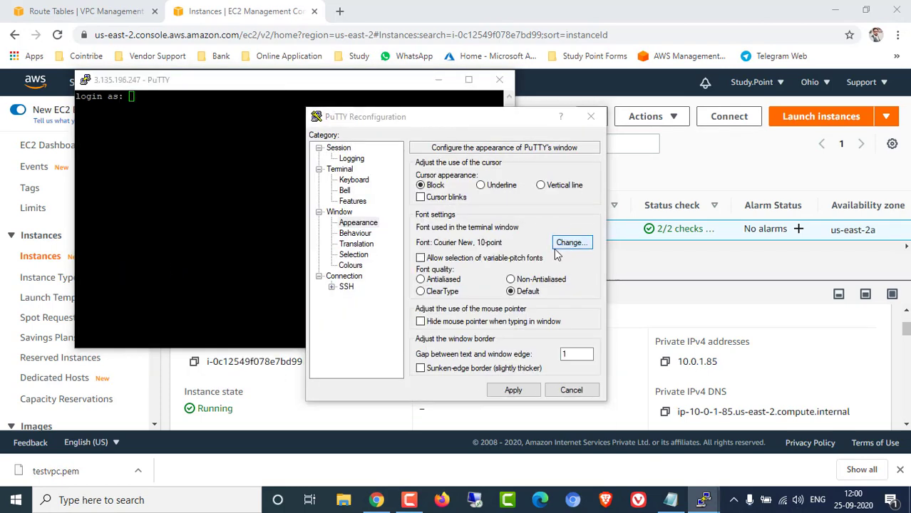
left_click(476, 255)
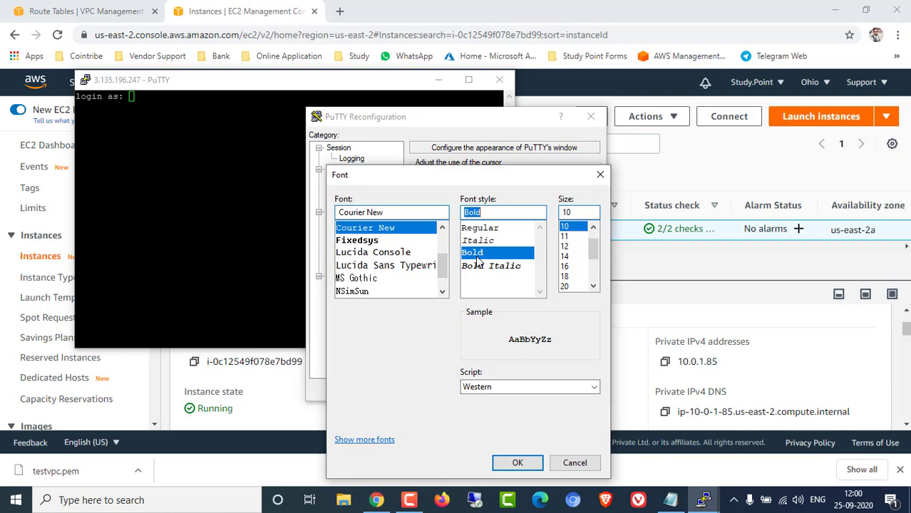
left_click(566, 278)
left_click(519, 464)
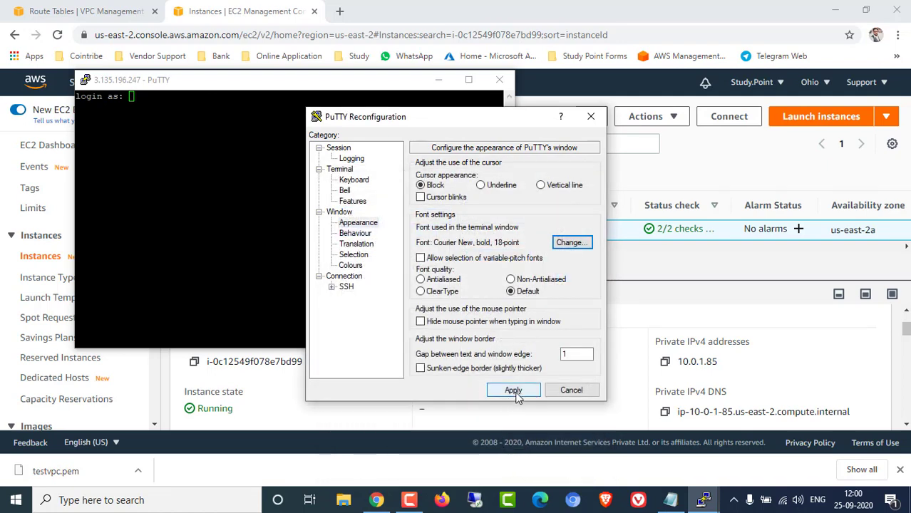
left_click(513, 391)
left_click_drag(405, 87, 398, 55)
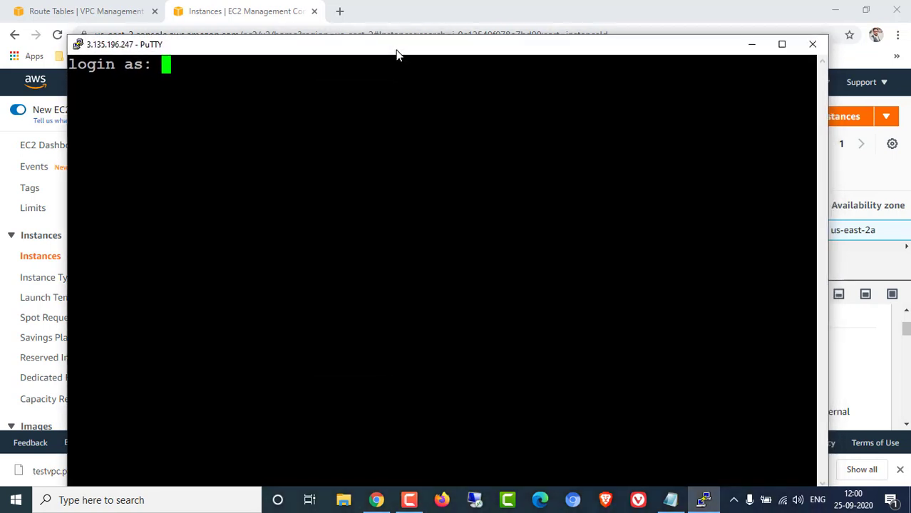
- Switch to Chrome and search Google in a new tab for "default linux ec2 insatance password in aws"
left_click(340, 11)
left_click(342, 34)
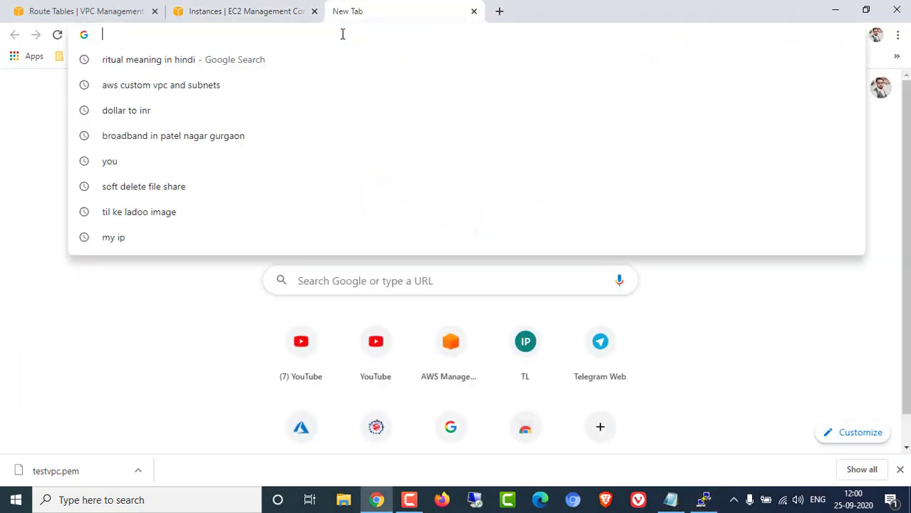
type("def")
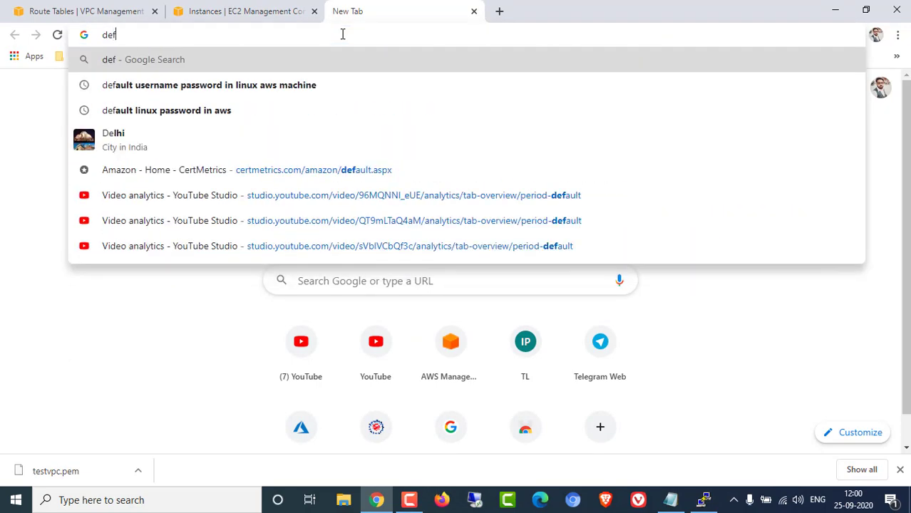
type("ault linu")
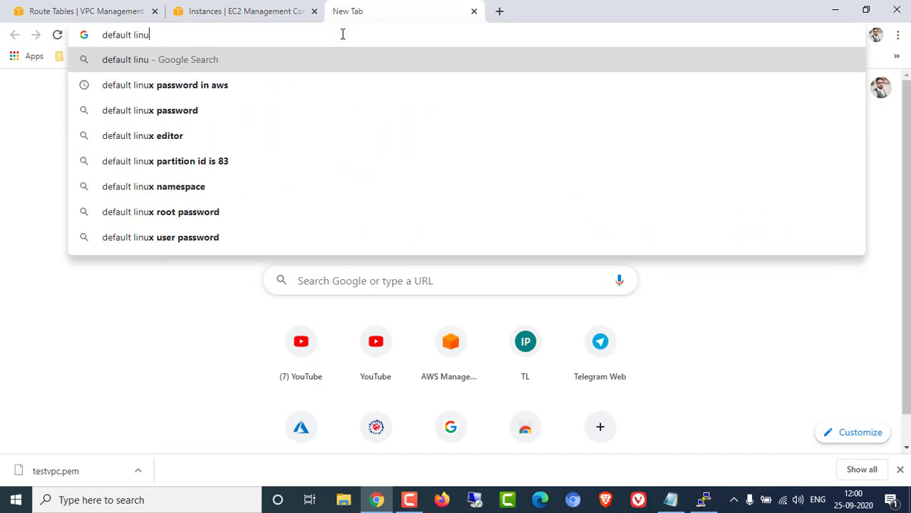
type("x ec2 ")
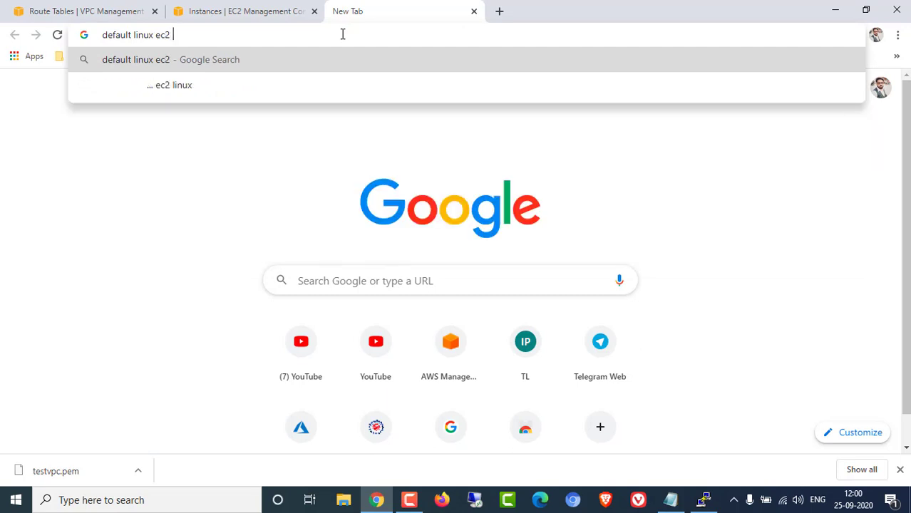
type("insatance pas")
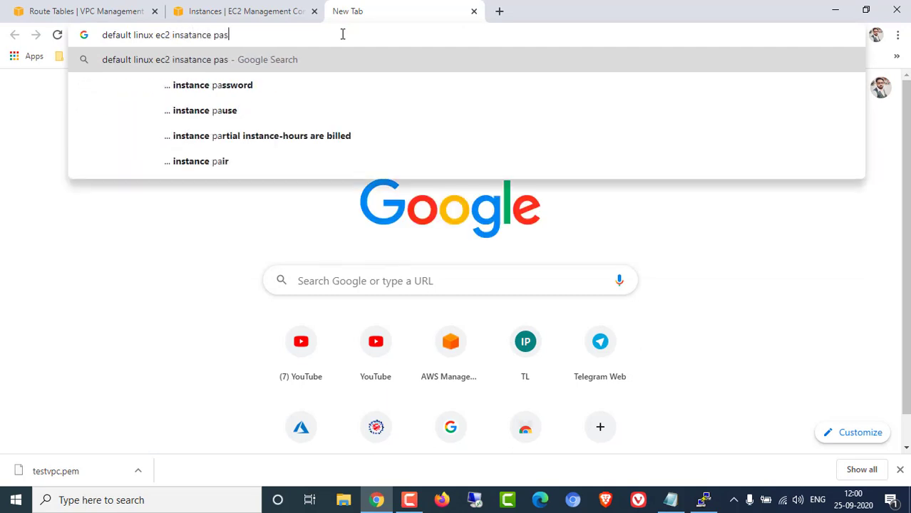
type("sword in aws")
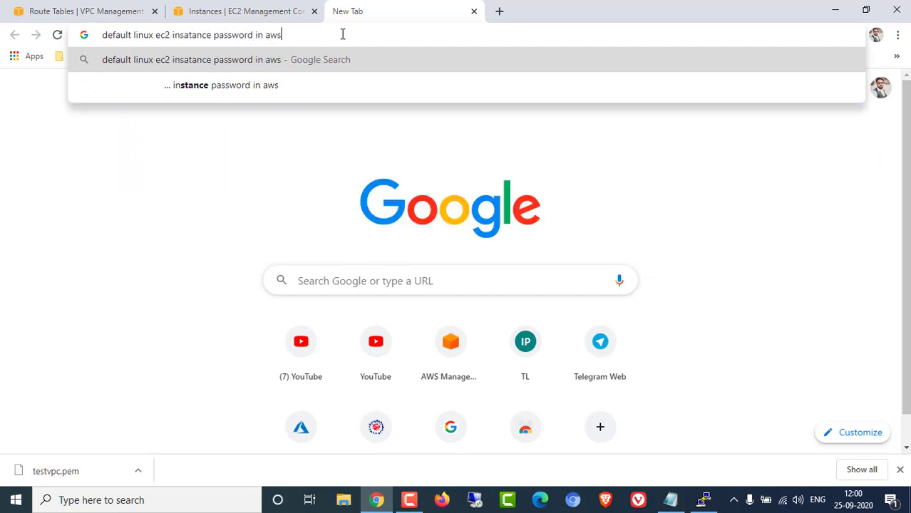
key("Return")
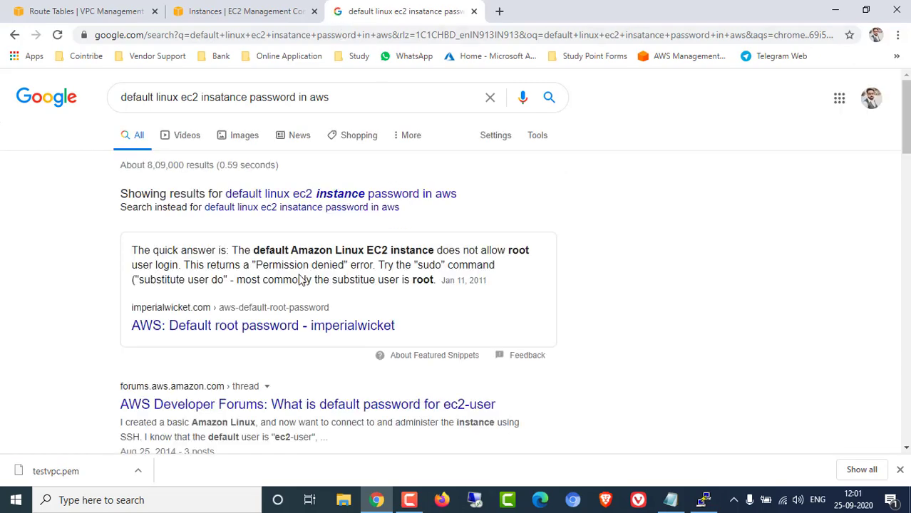
- Read the imperialwicket article on the AWS default root password for the default login, and return to the search results
left_click(287, 332)
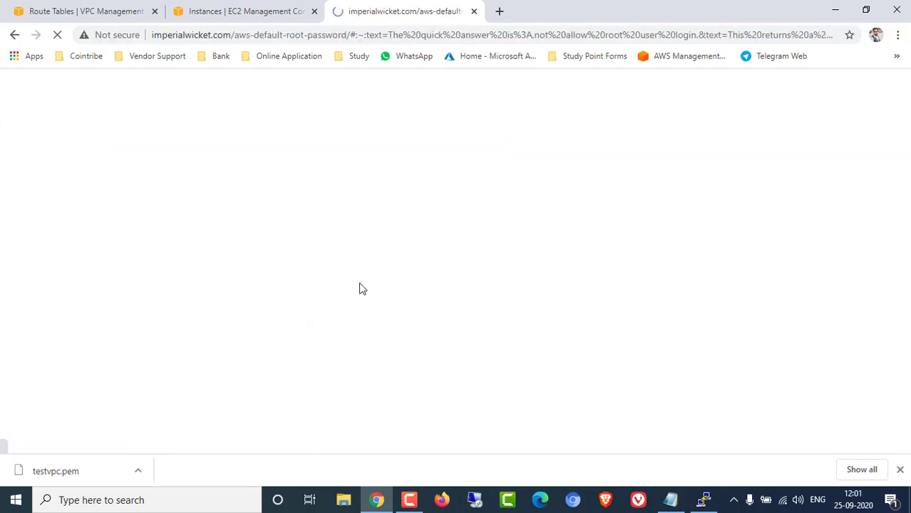
scroll(442, 282, "down", 4)
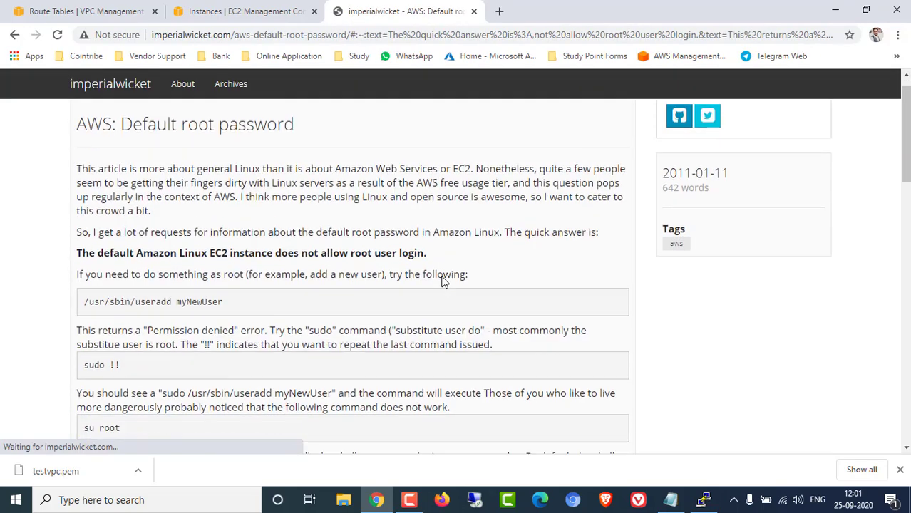
scroll(211, 275, "up", 5)
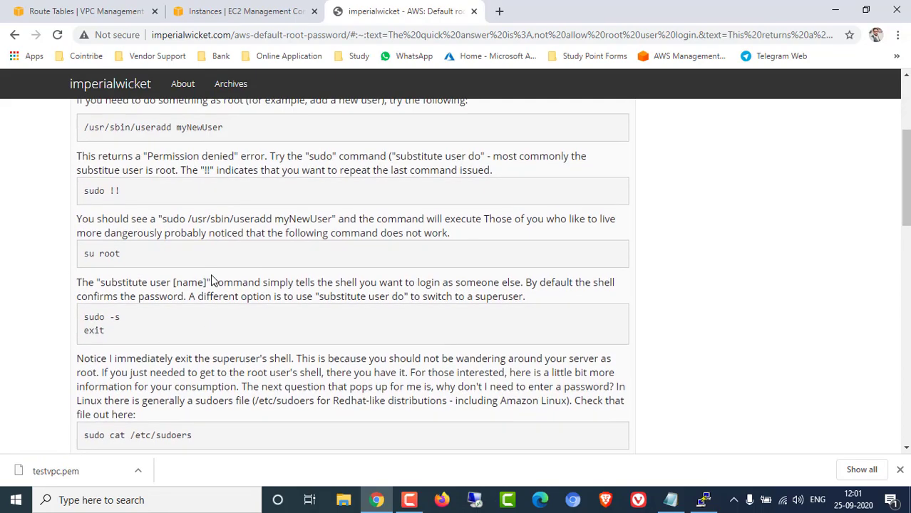
scroll(273, 278, "down", 4)
scroll(273, 278, "down", 13)
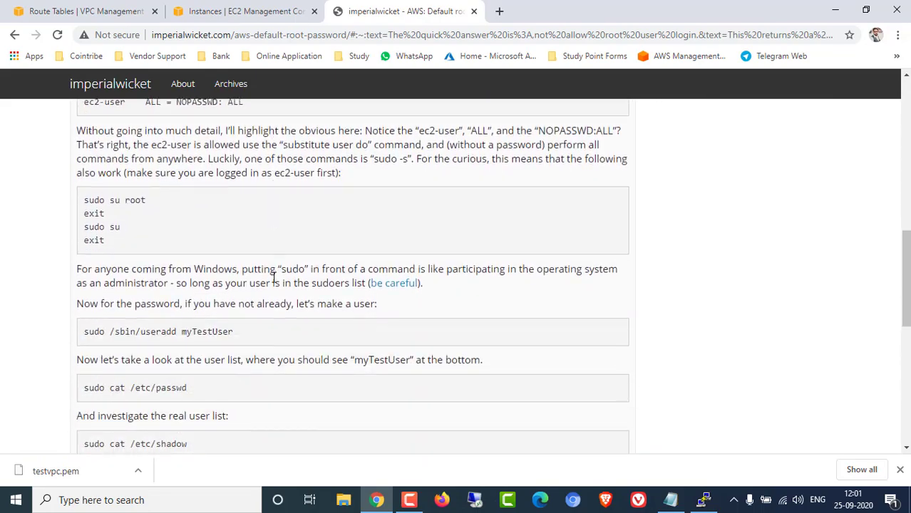
left_click(15, 35)
scroll(271, 362, "down", 2)
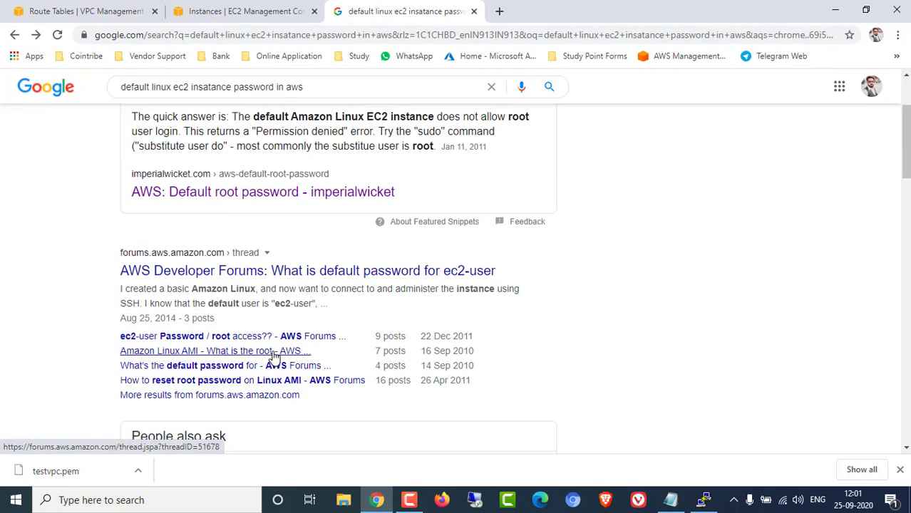
- Read the AWS Developer Forums thread on the default ec2-user password, looking for the login name to use over SSH
scroll(275, 356, "up", 2)
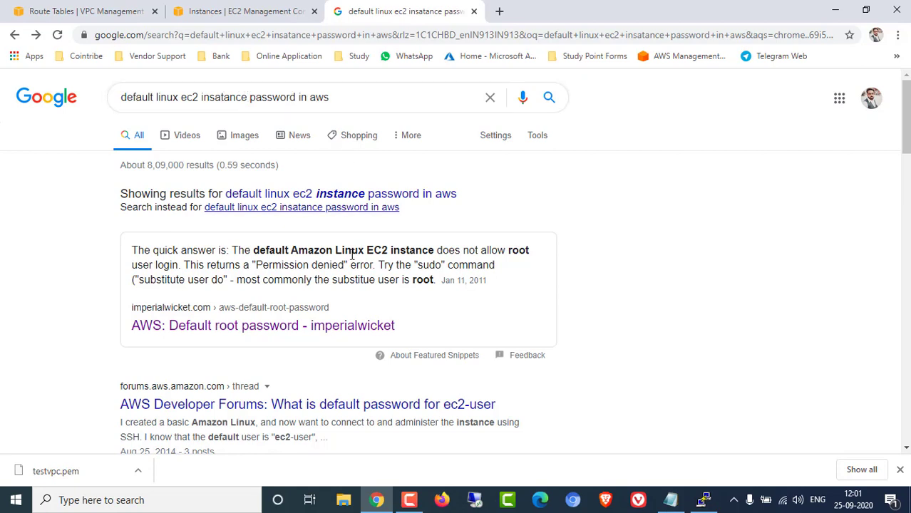
scroll(339, 287, "down", 2)
left_click(331, 275)
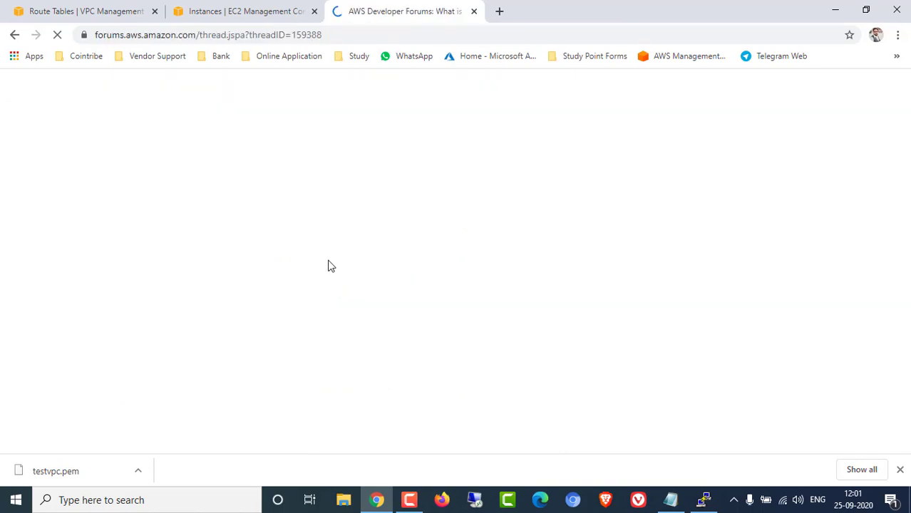
scroll(324, 264, "down", 3)
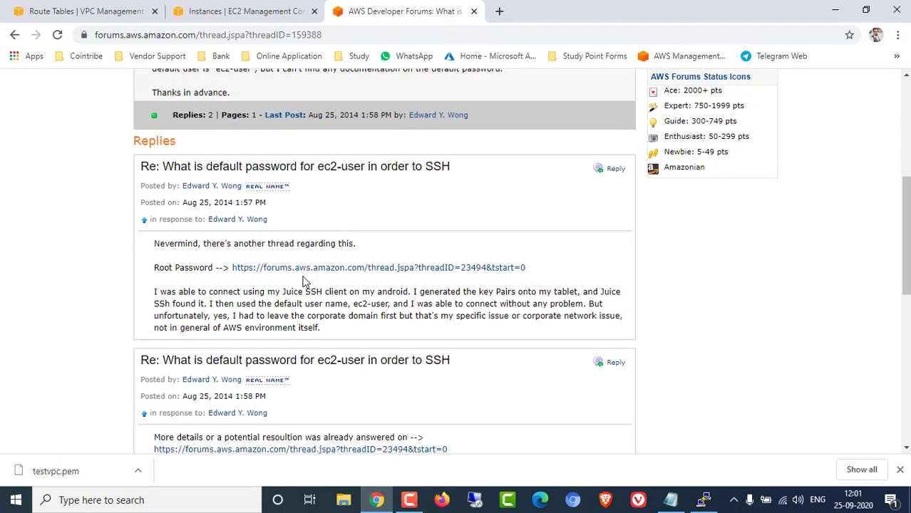
scroll(303, 282, "down", 5)
scroll(302, 282, "up", 2)
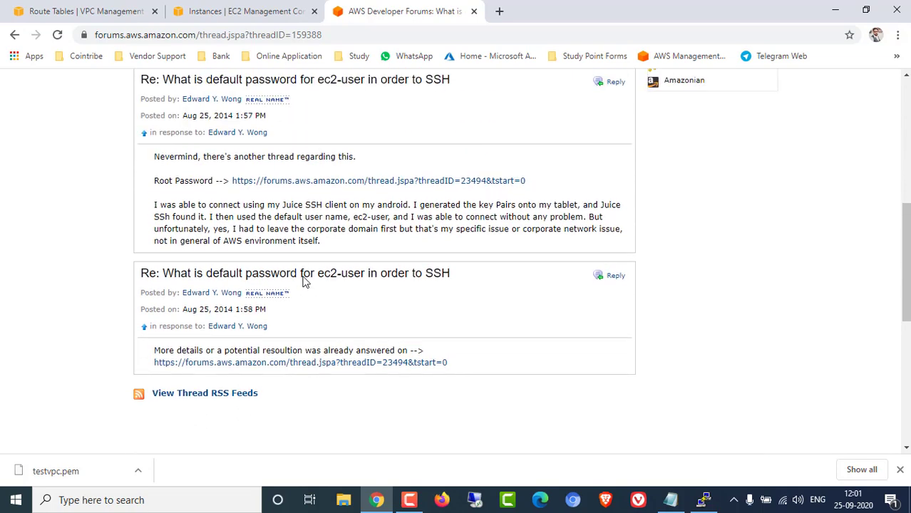
scroll(302, 281, "up", 4)
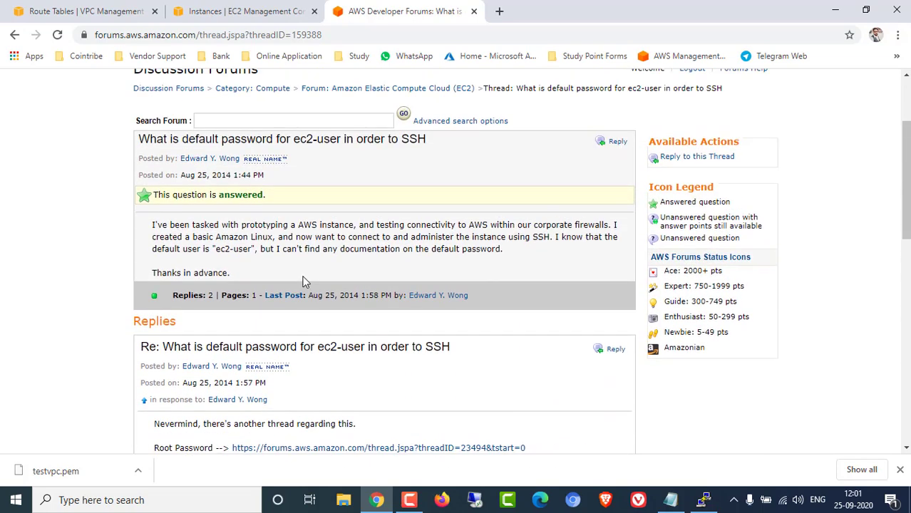
scroll(302, 281, "up", 1)
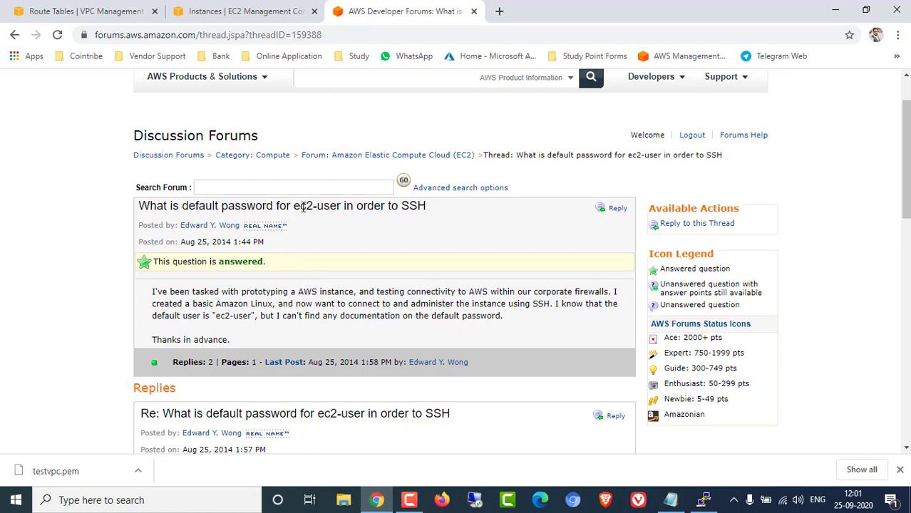
left_click_drag(295, 206, 335, 207)
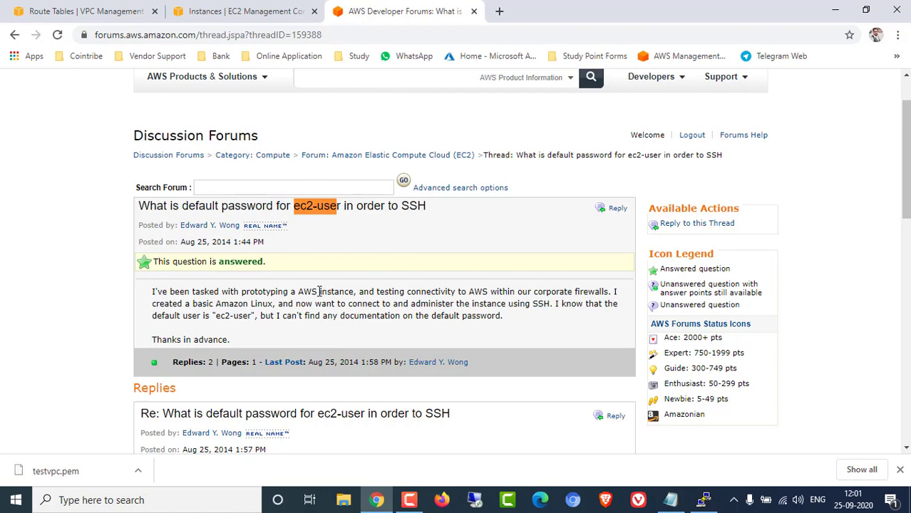
left_click(250, 14)
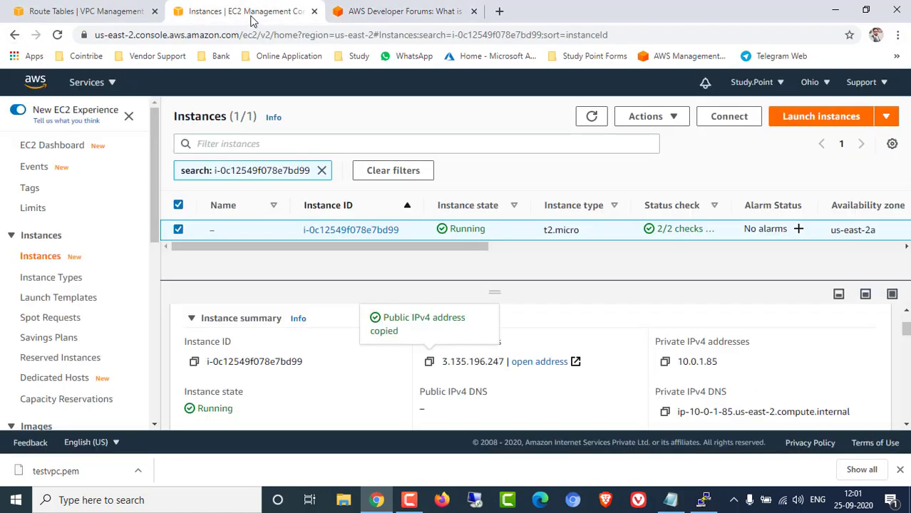
left_click(410, 8)
- Look through the remaining search results, open the whitepaper on managing user logins for Amazon EC2 Linux instances, and close its tab
left_click(15, 36)
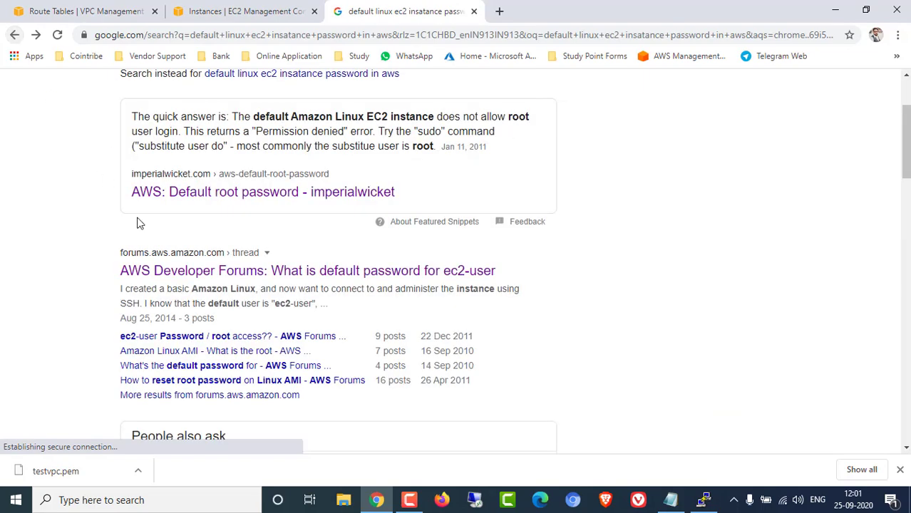
scroll(239, 270, "down", 1)
scroll(239, 270, "down", 4)
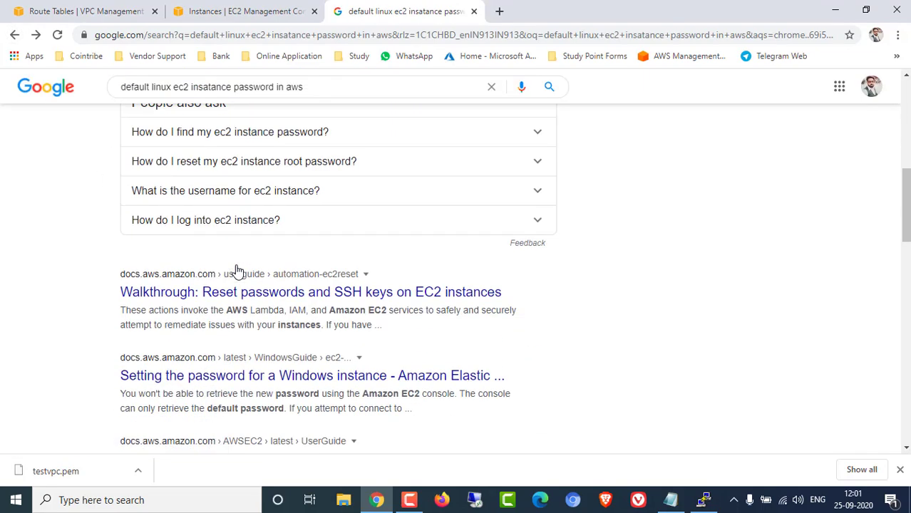
scroll(303, 300, "down", 1)
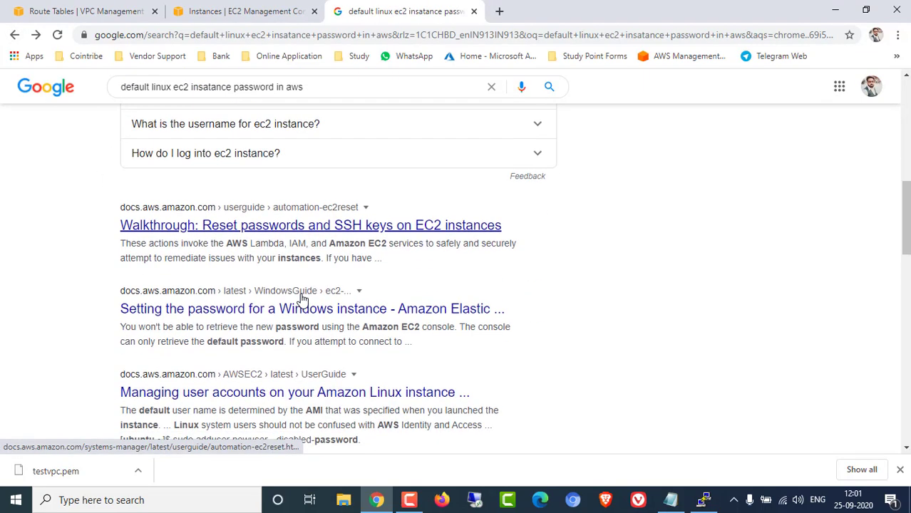
scroll(298, 312, "down", 2)
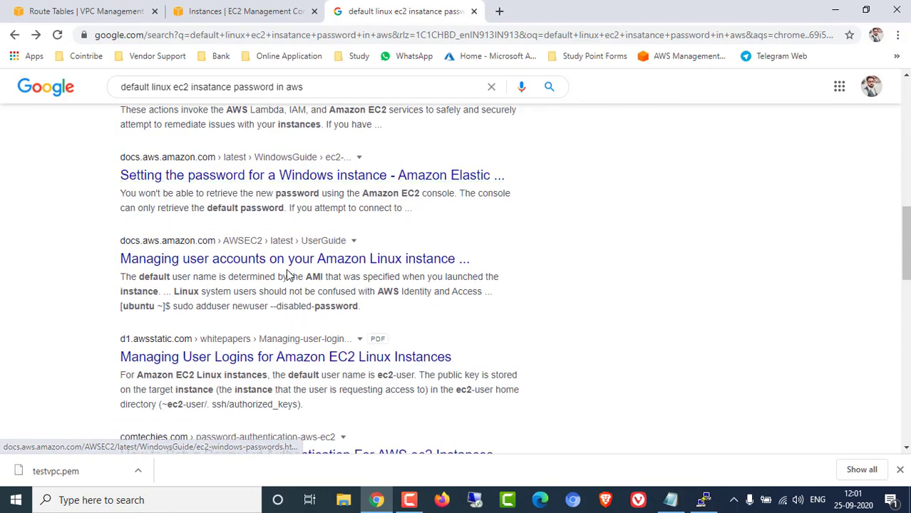
left_click(290, 361)
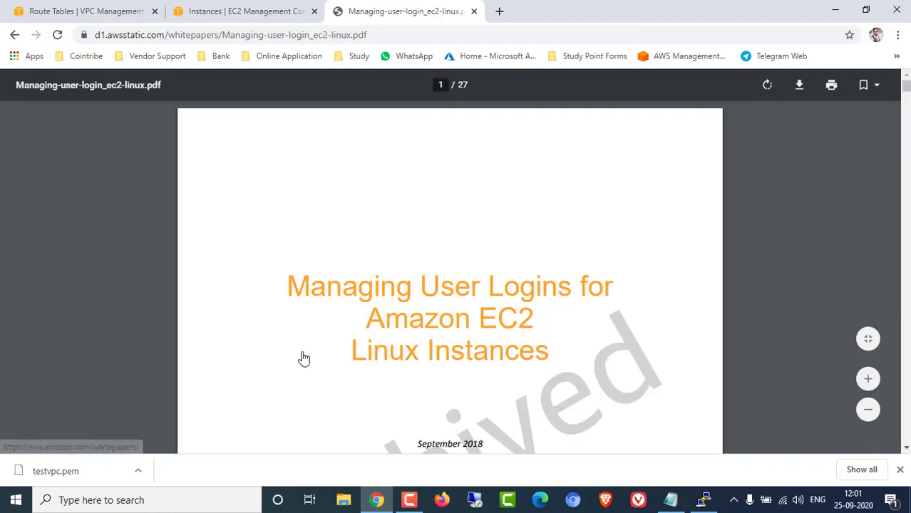
left_click(474, 12)
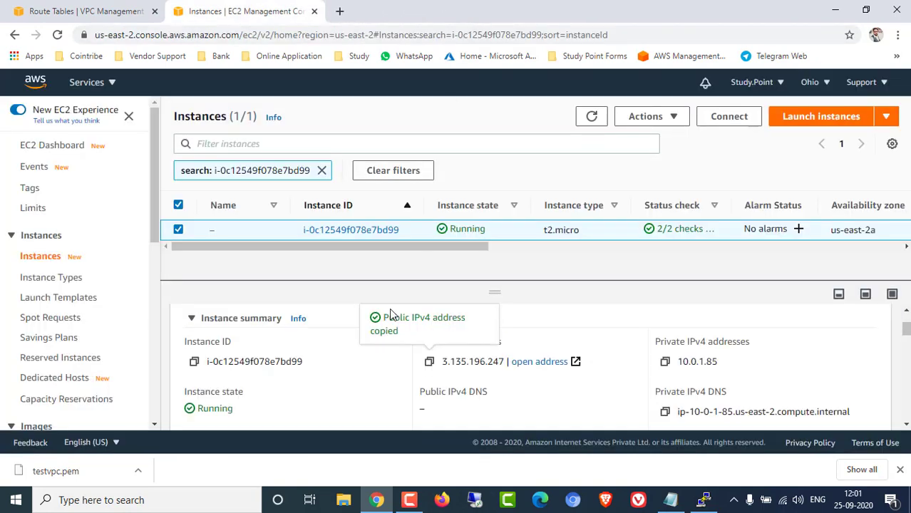
- Switch to the PuTTY session and log in to the instance as ec2-user
left_click(704, 500)
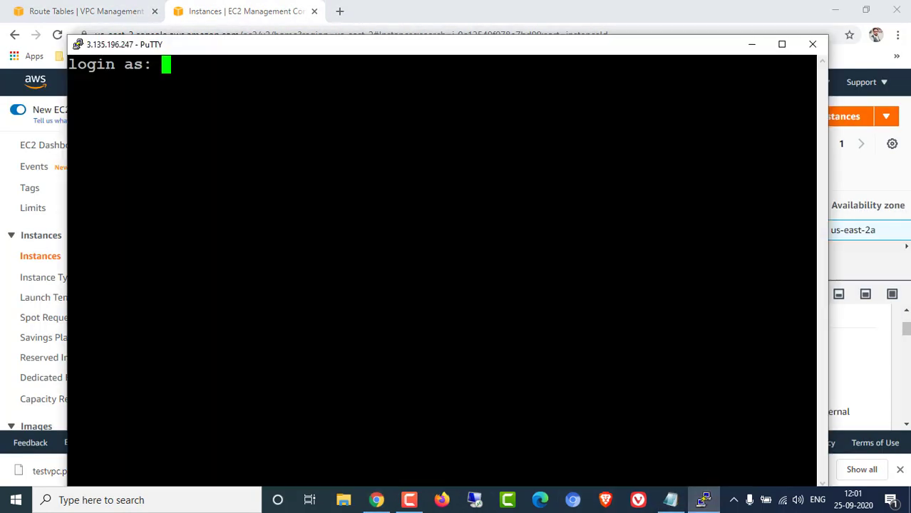
type("ec2-")
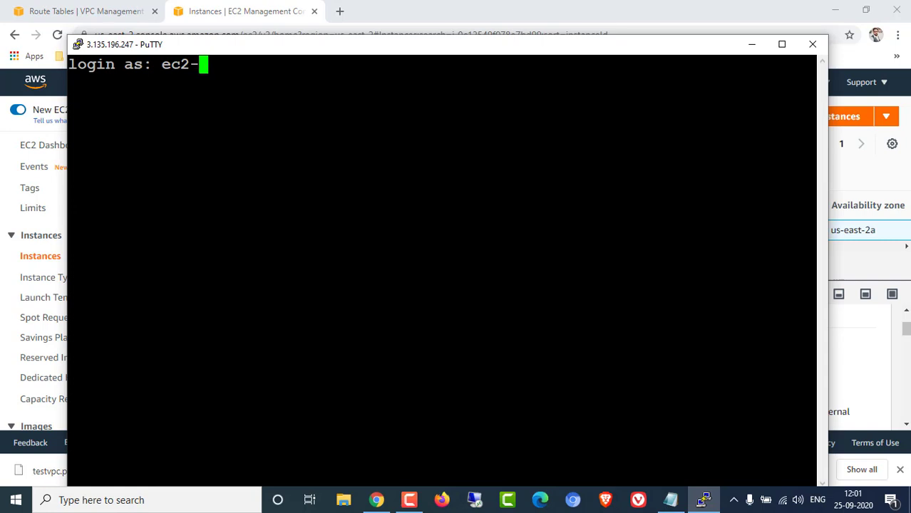
type("user")
key("Return")
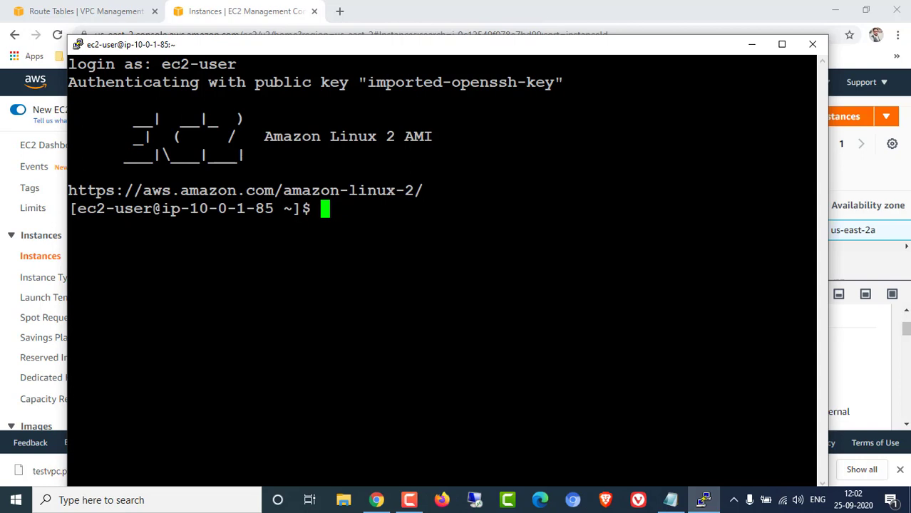
- Test the instance's internet access by pinging google.com, and stop the ping after a few replies
type("ping google.com")
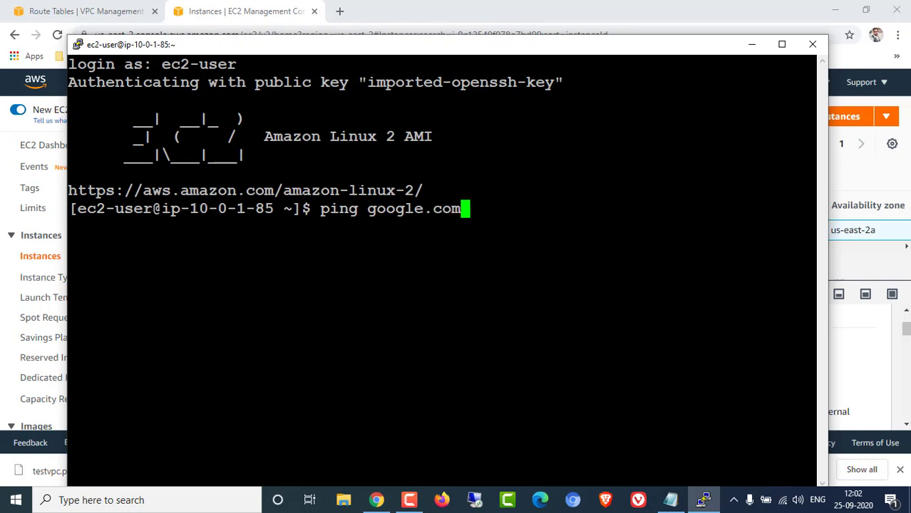
key("Return")
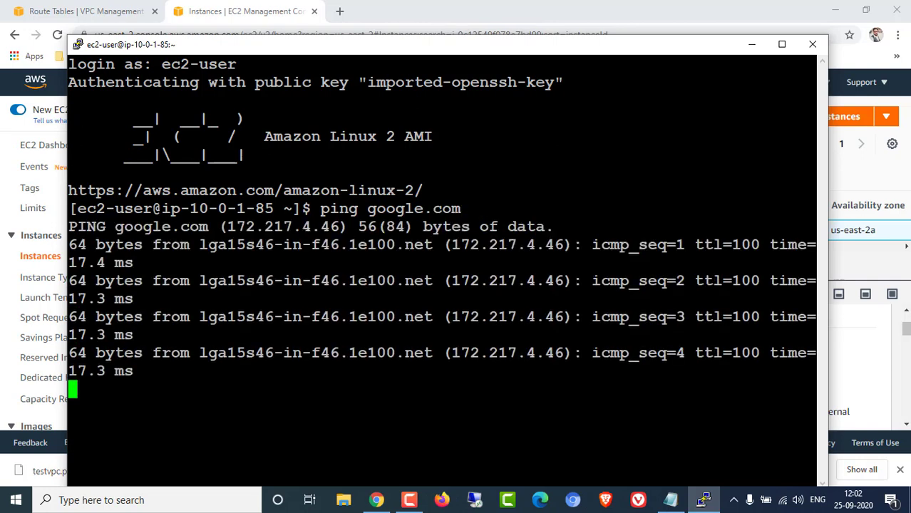
key("ctrl+c")
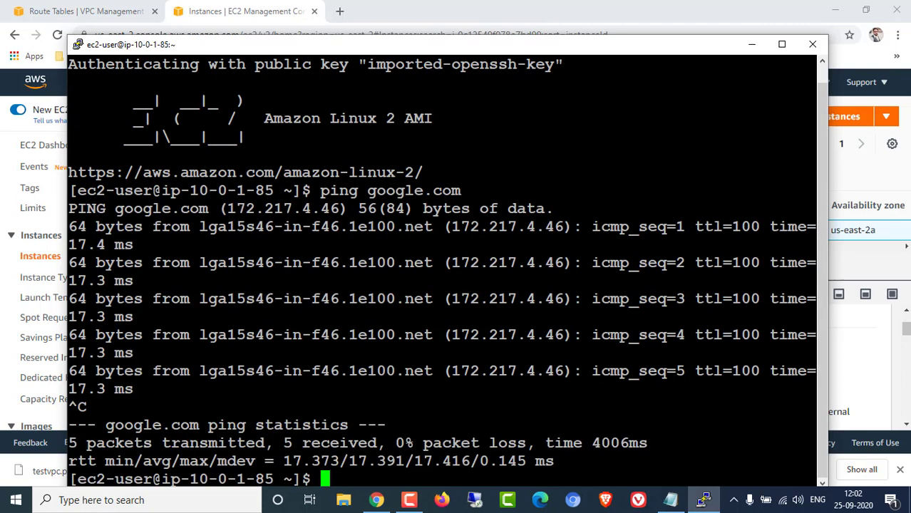
- Update the instance's packages with "sudo yum update"
type("s")
type("apt")
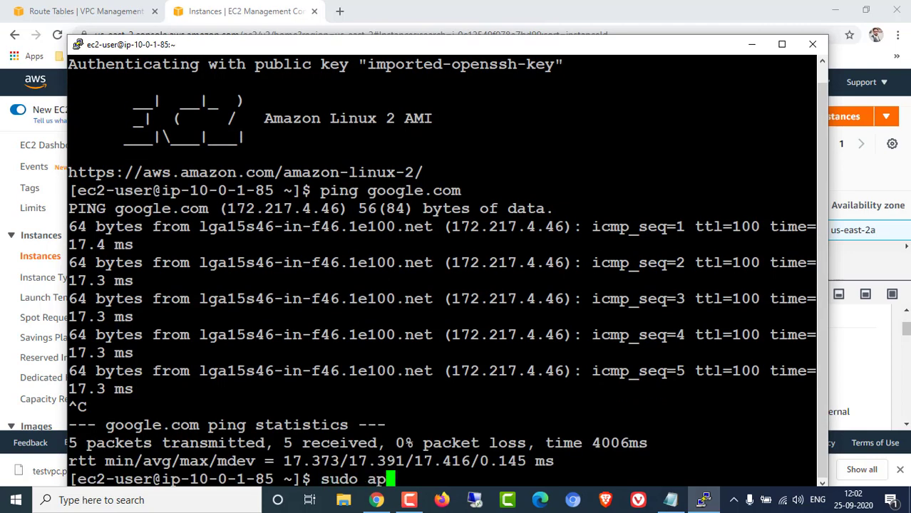
key("BackSpace")
key("BackSpace")
key("BackSpace")
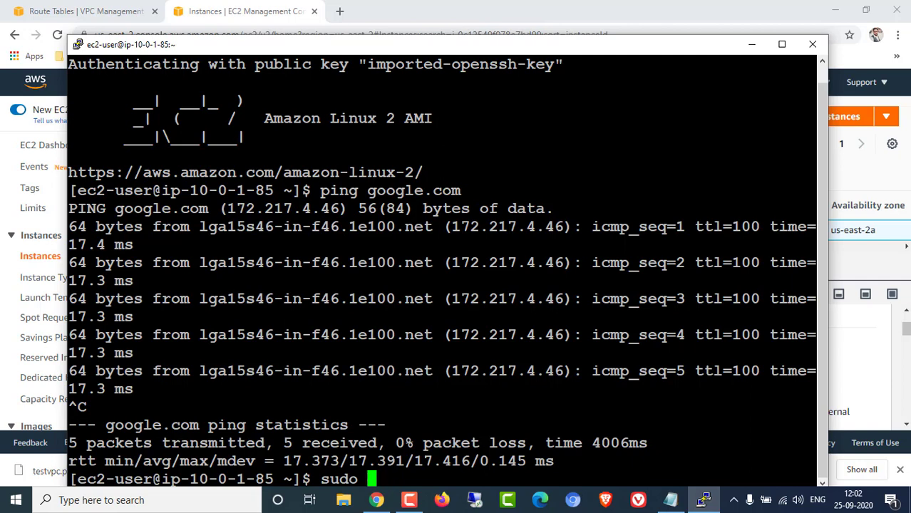
type("yum ")
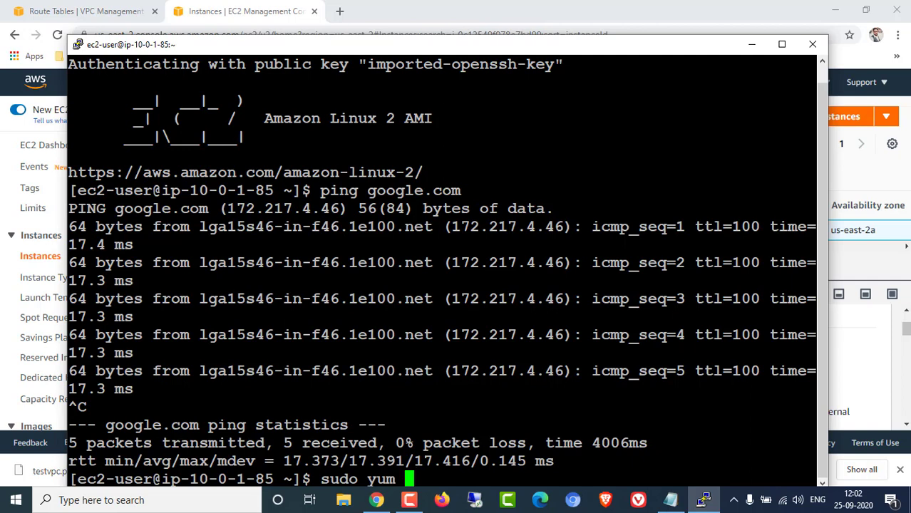
type("update")
key("Return")
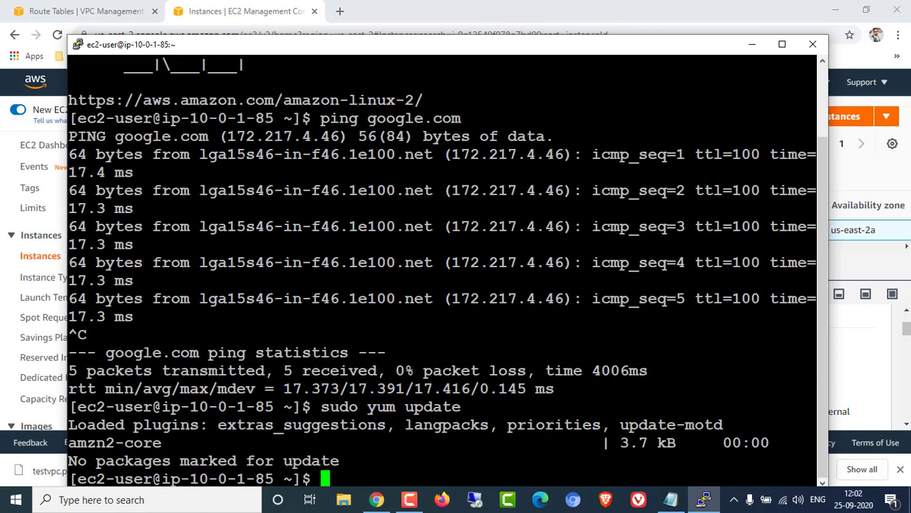
- Install the Apache web server with "sudo yum install httpd", answering y to the installation prompt
type("sudo yu")
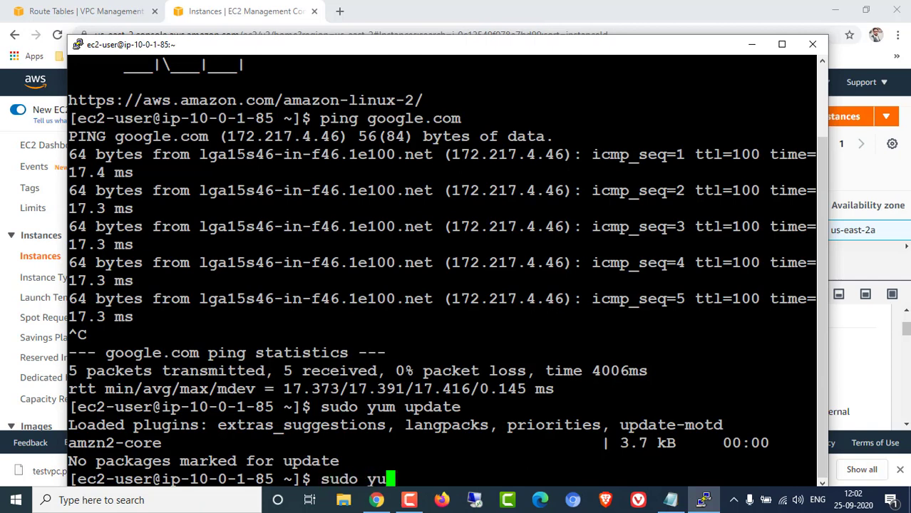
type("m insat")
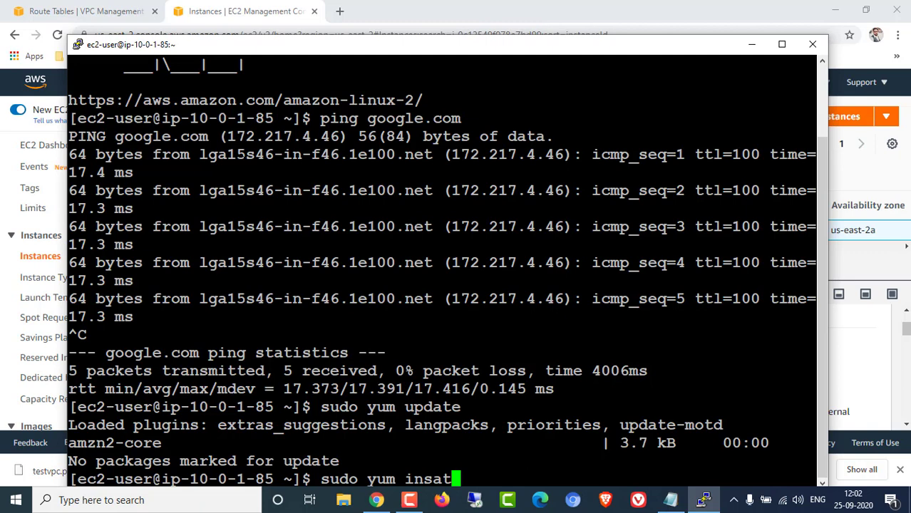
key("BackSpace")
key("BackSpace")
type("tall ")
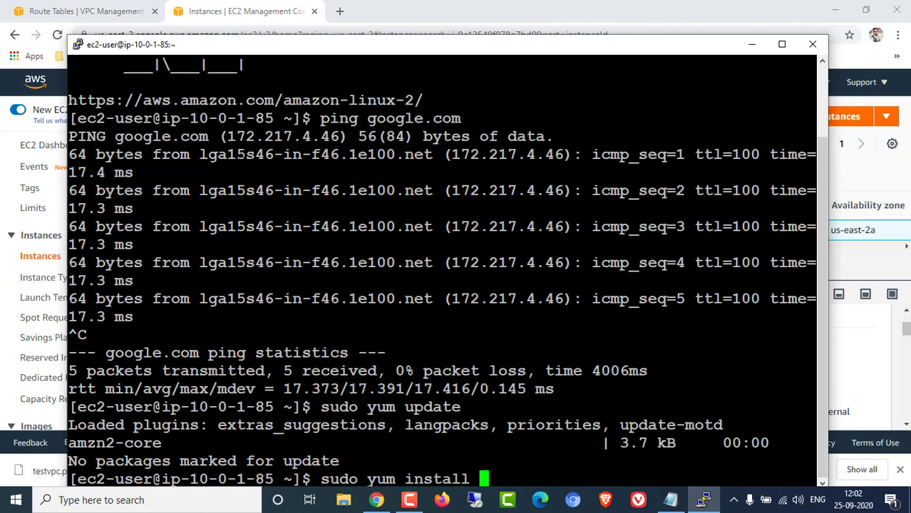
type("httpd")
key("Return")
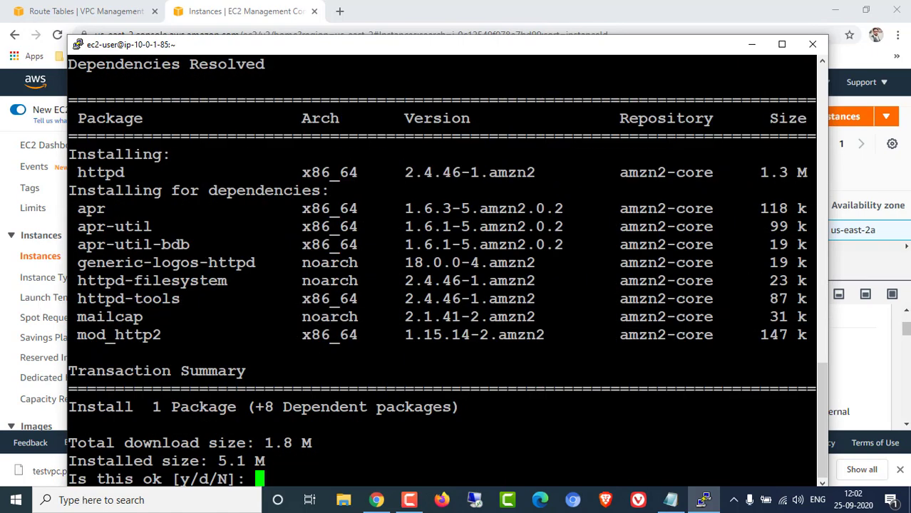
type("y")
key("Return")
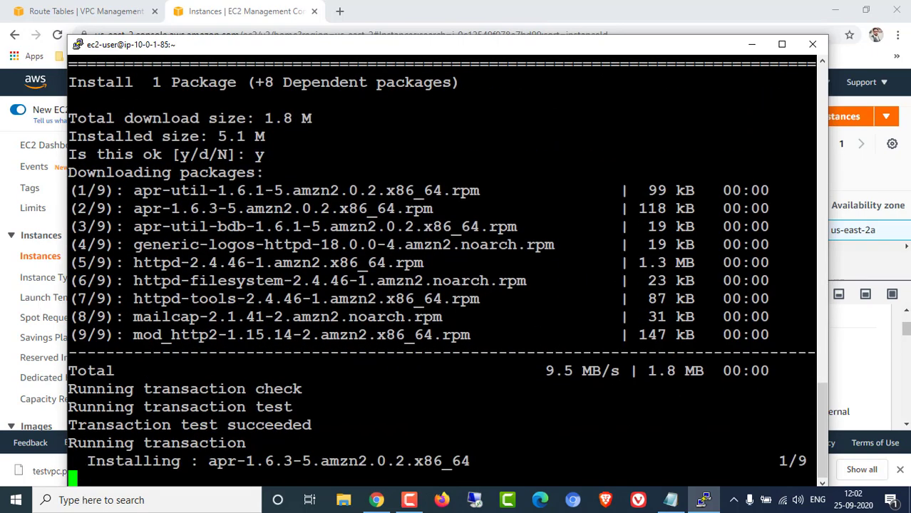